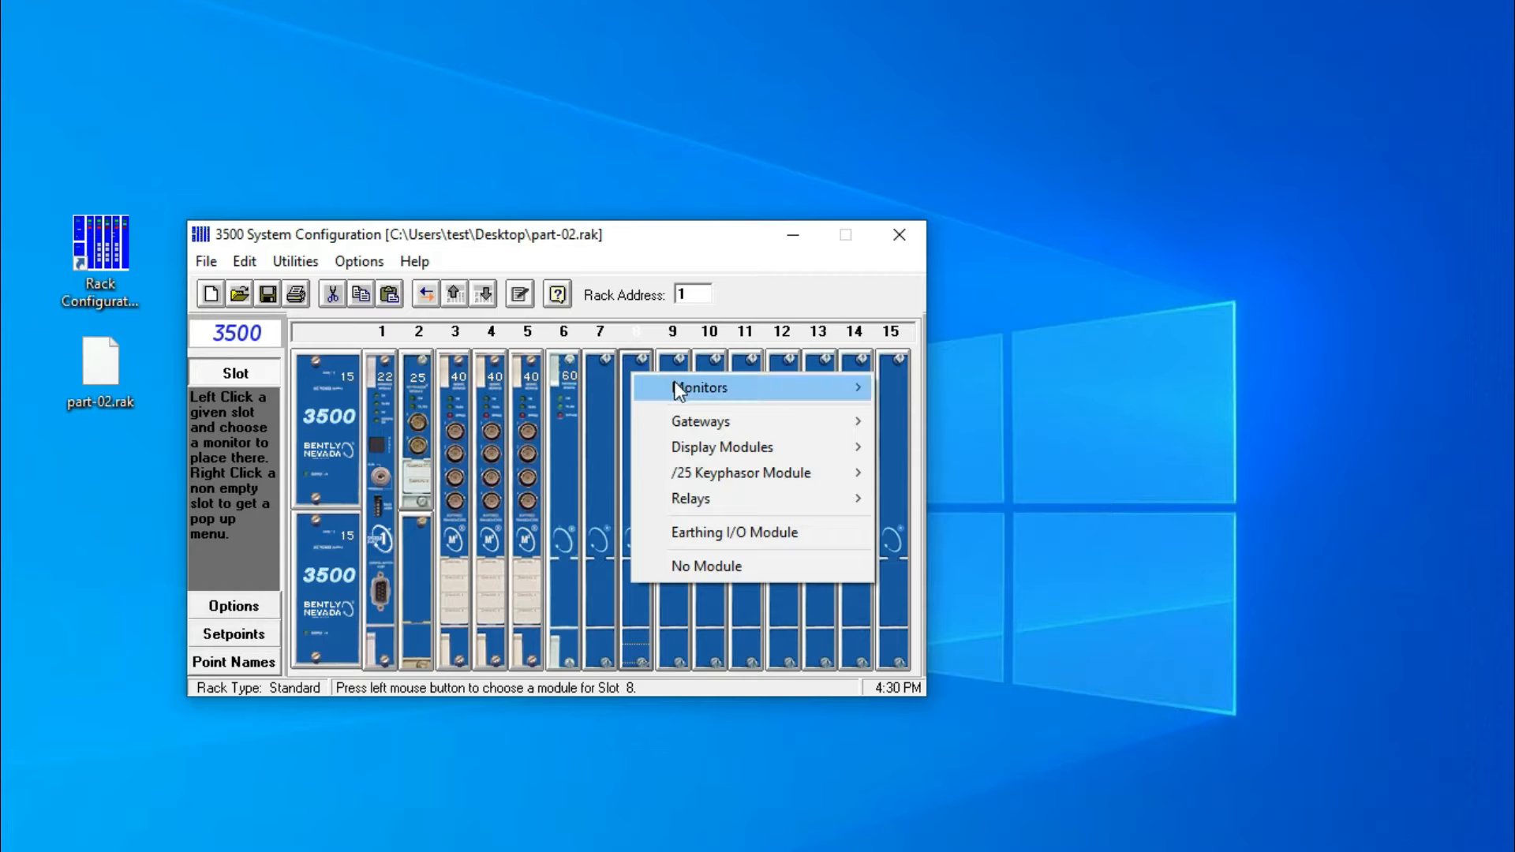
Step: Install a /53 Overspeed Detection monitor as a Group of Three starting in slot 8
mouse_move(783, 389)
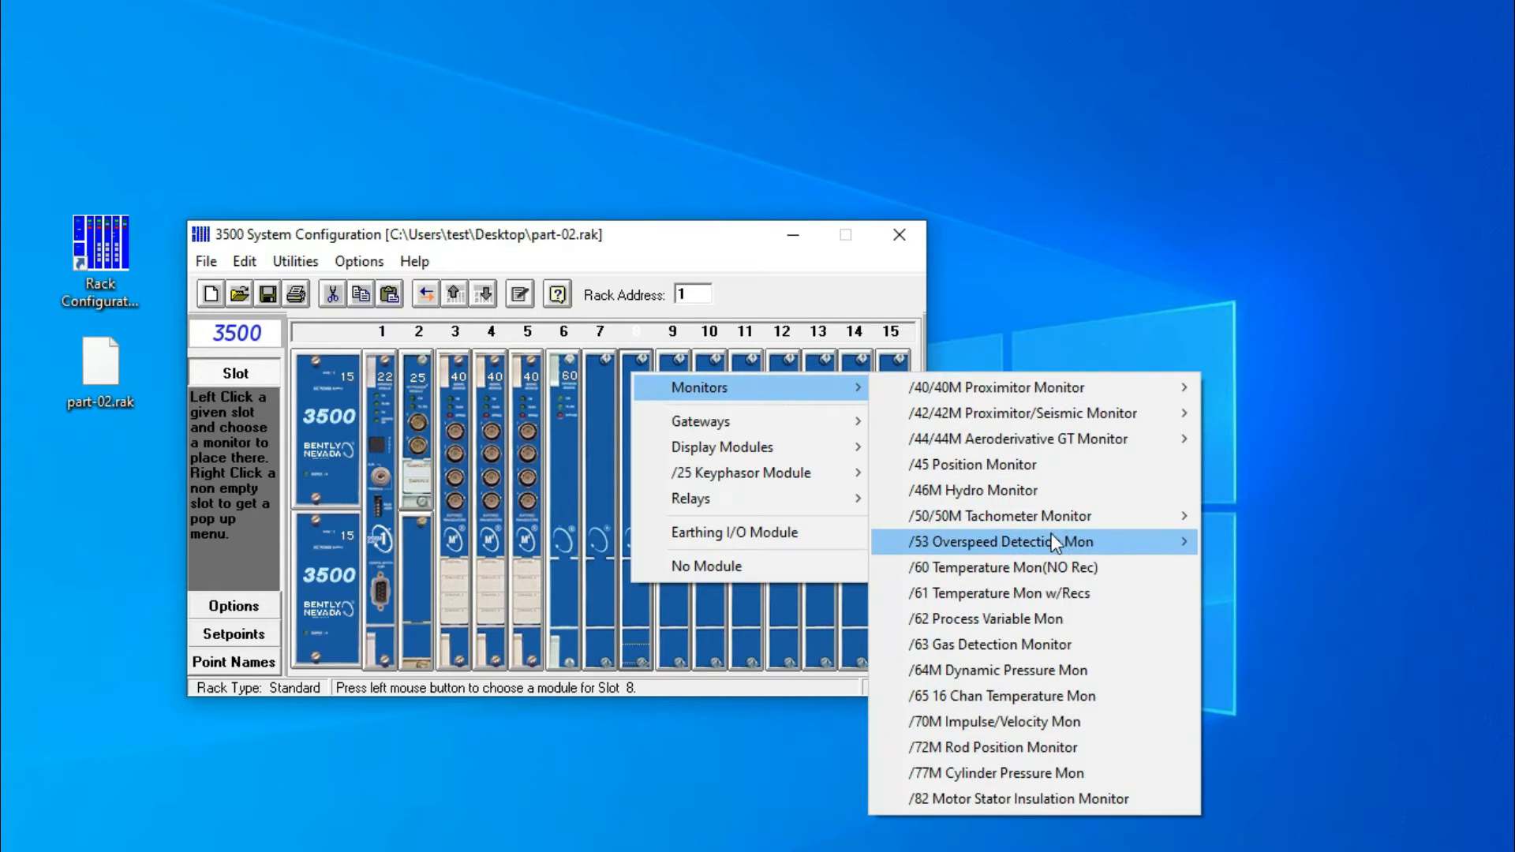
mouse_move(1048, 541)
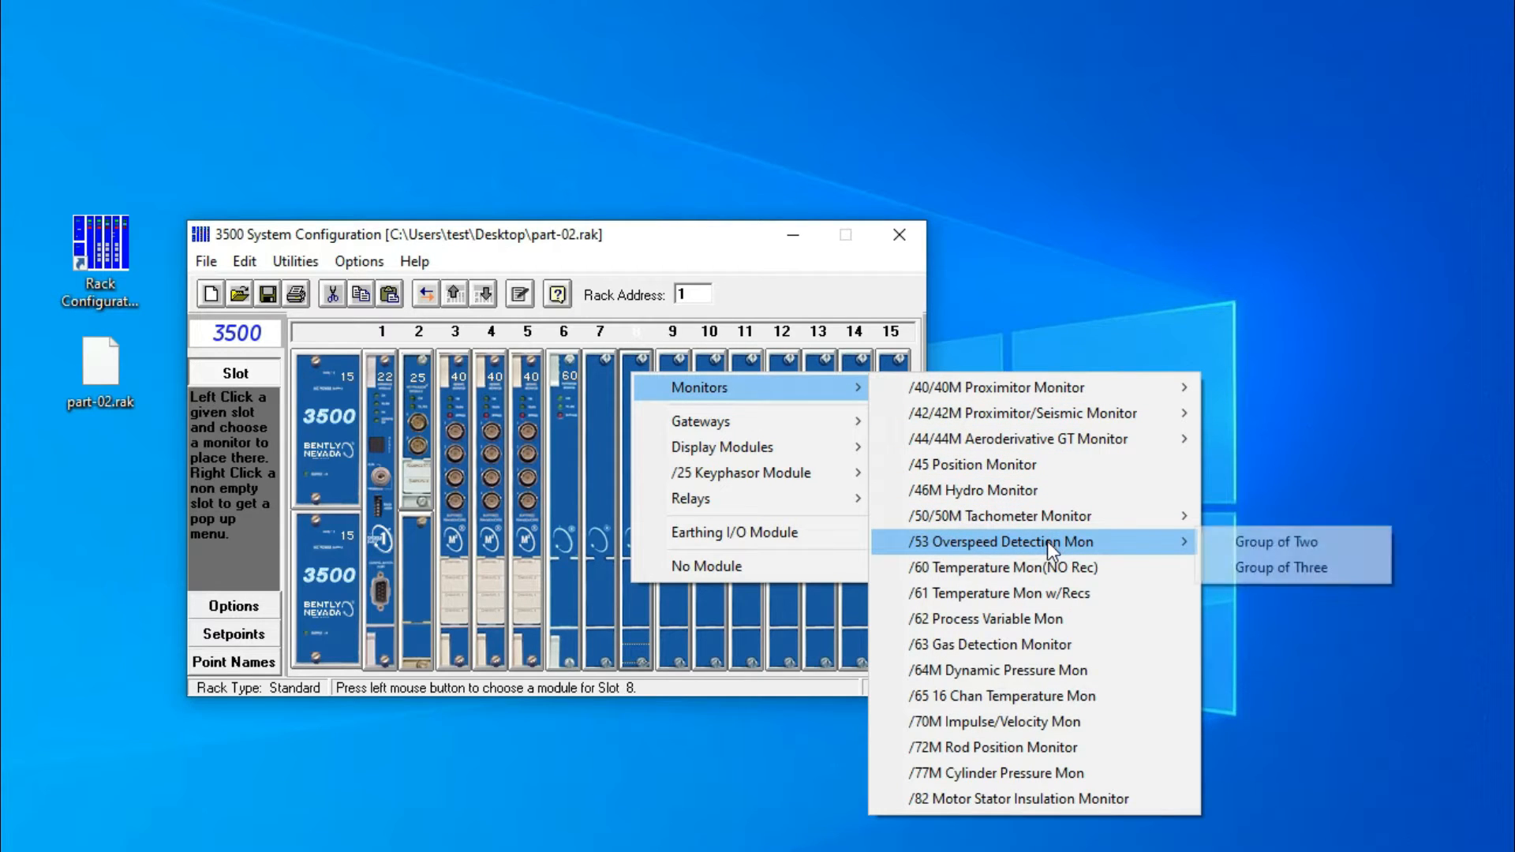
click(1274, 568)
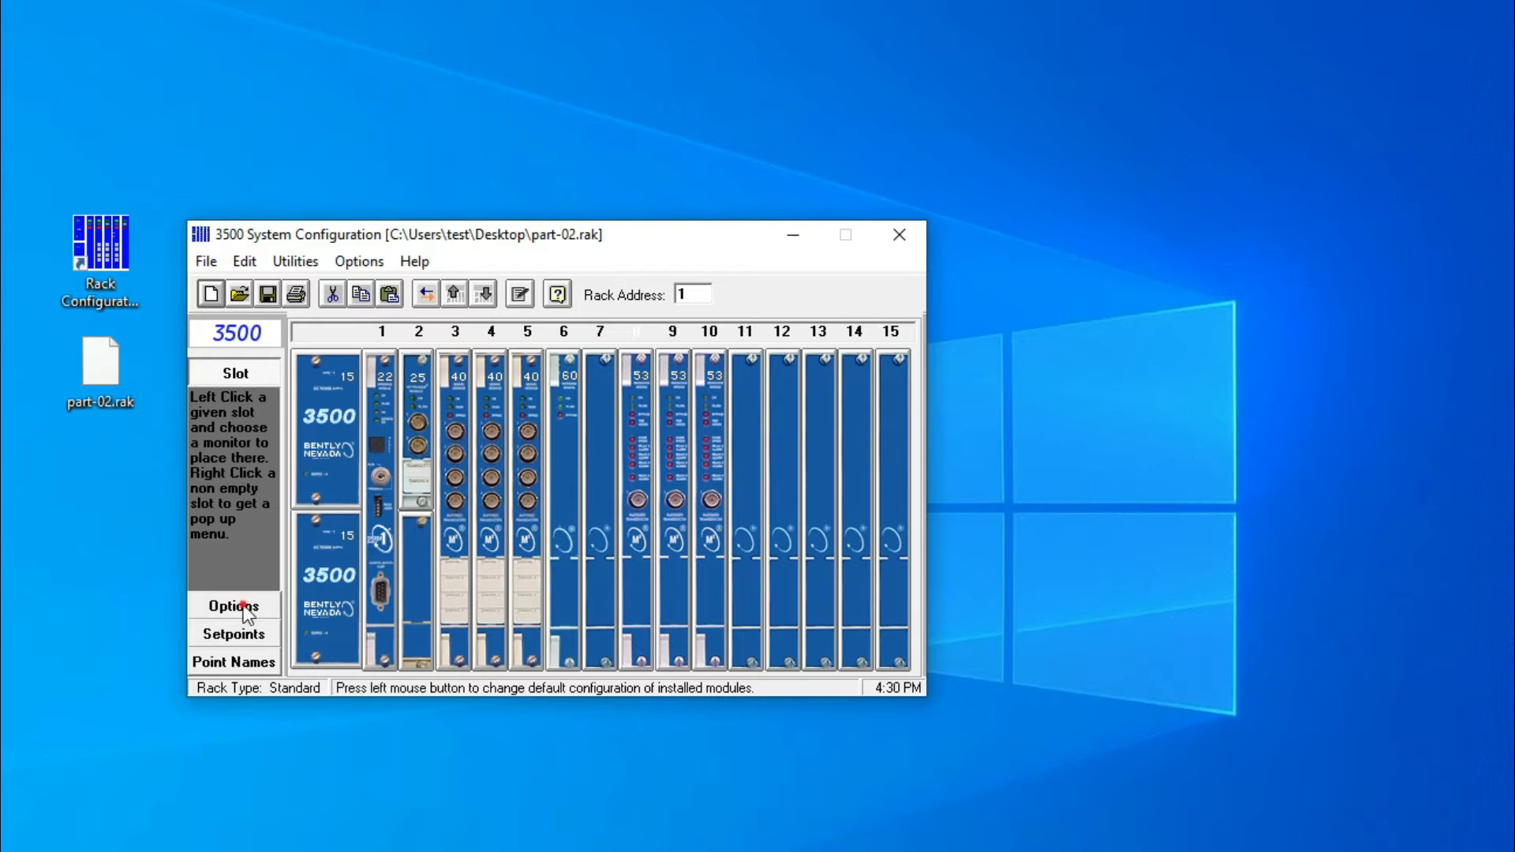
Step: Open the slot 6 temperature monitor options, keeping RTD/TC Temp I/O (Internal Termination) and the Temperature channel type
click(234, 402)
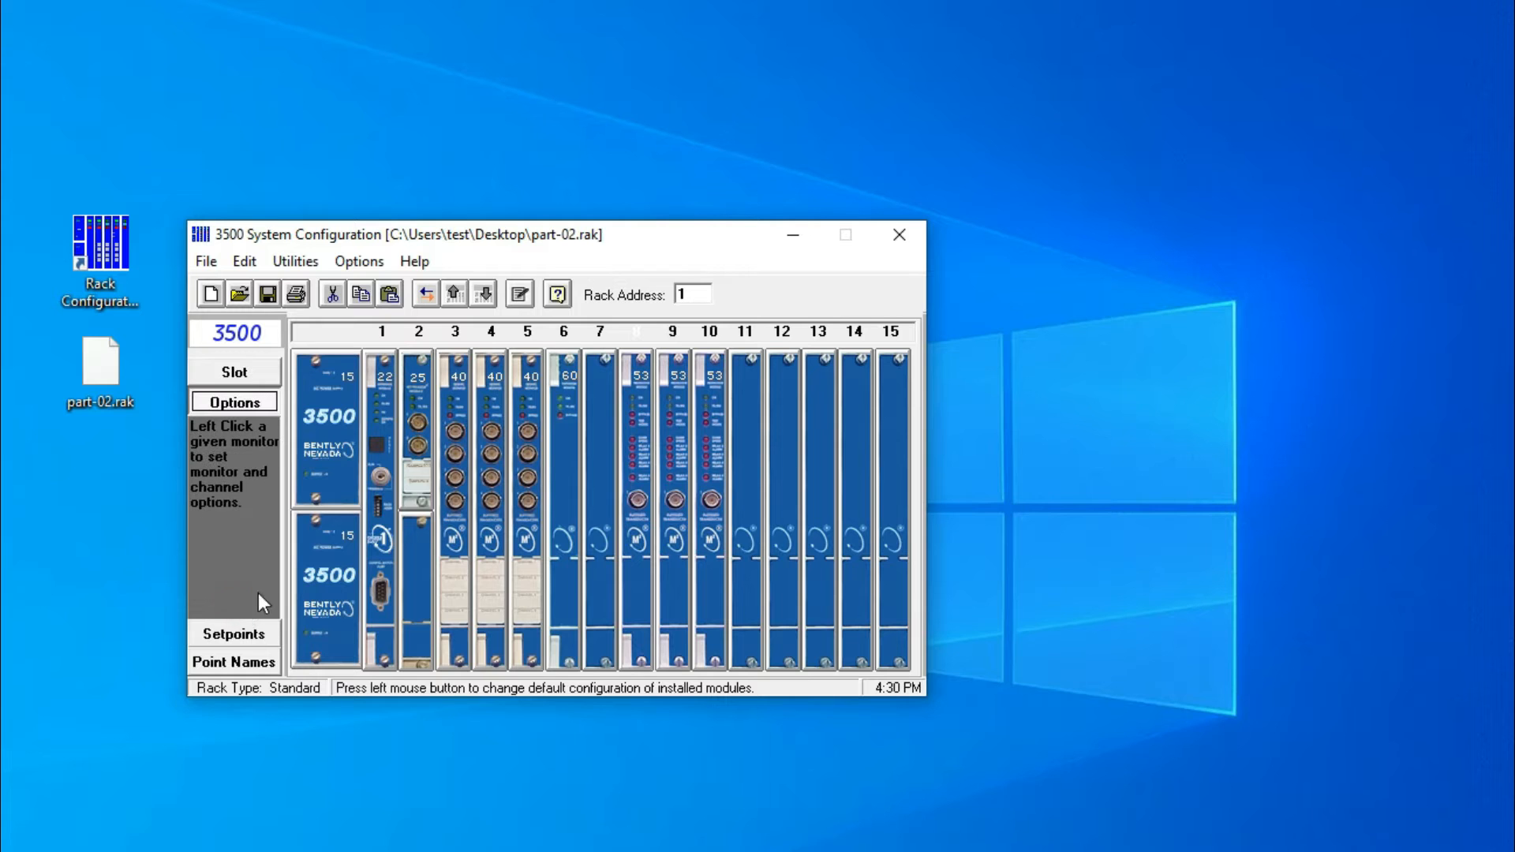
click(566, 388)
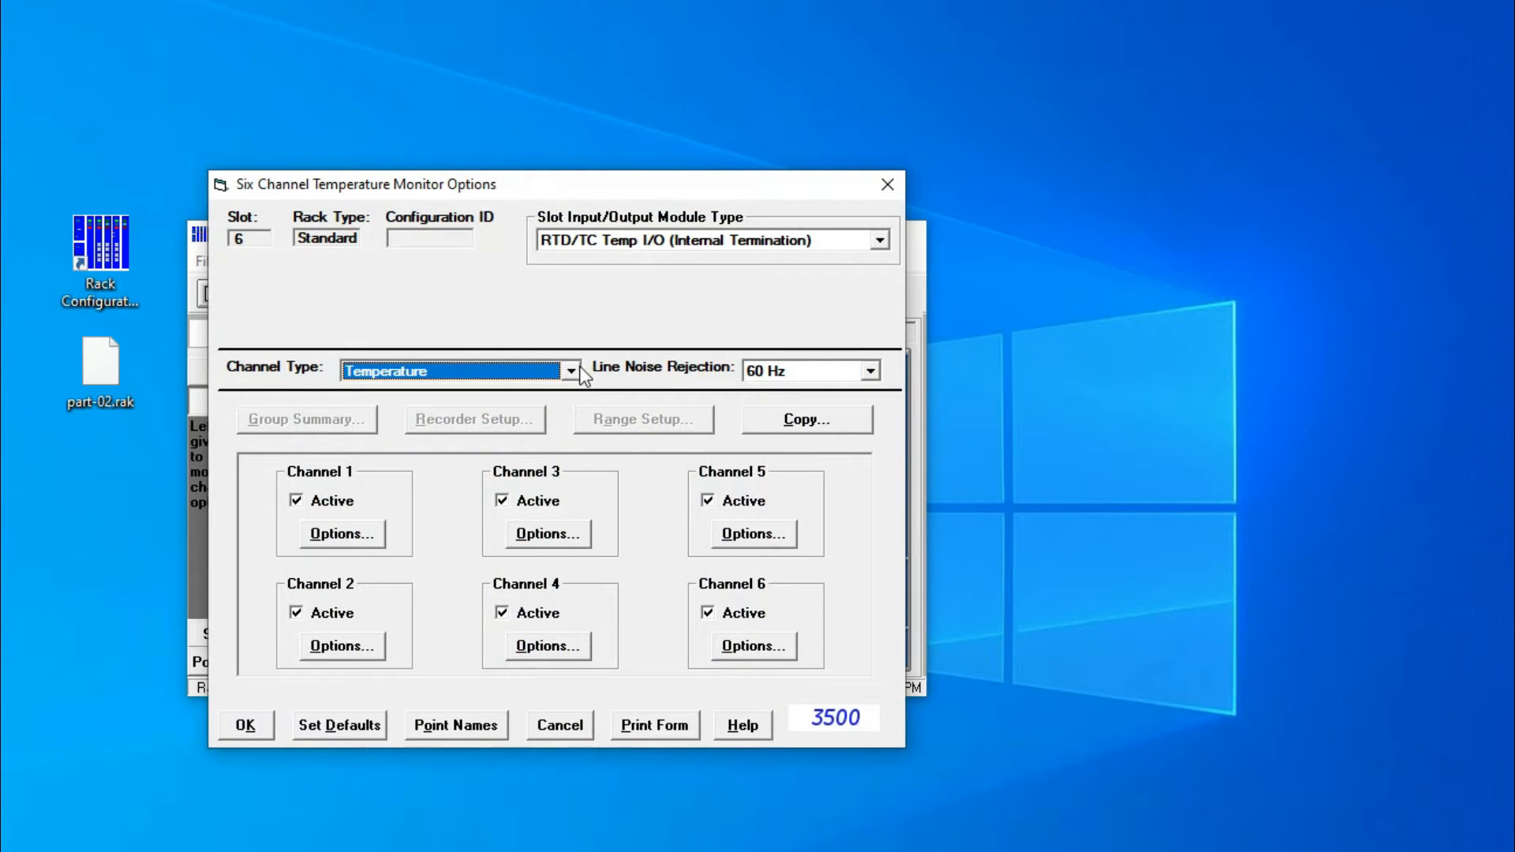
click(878, 241)
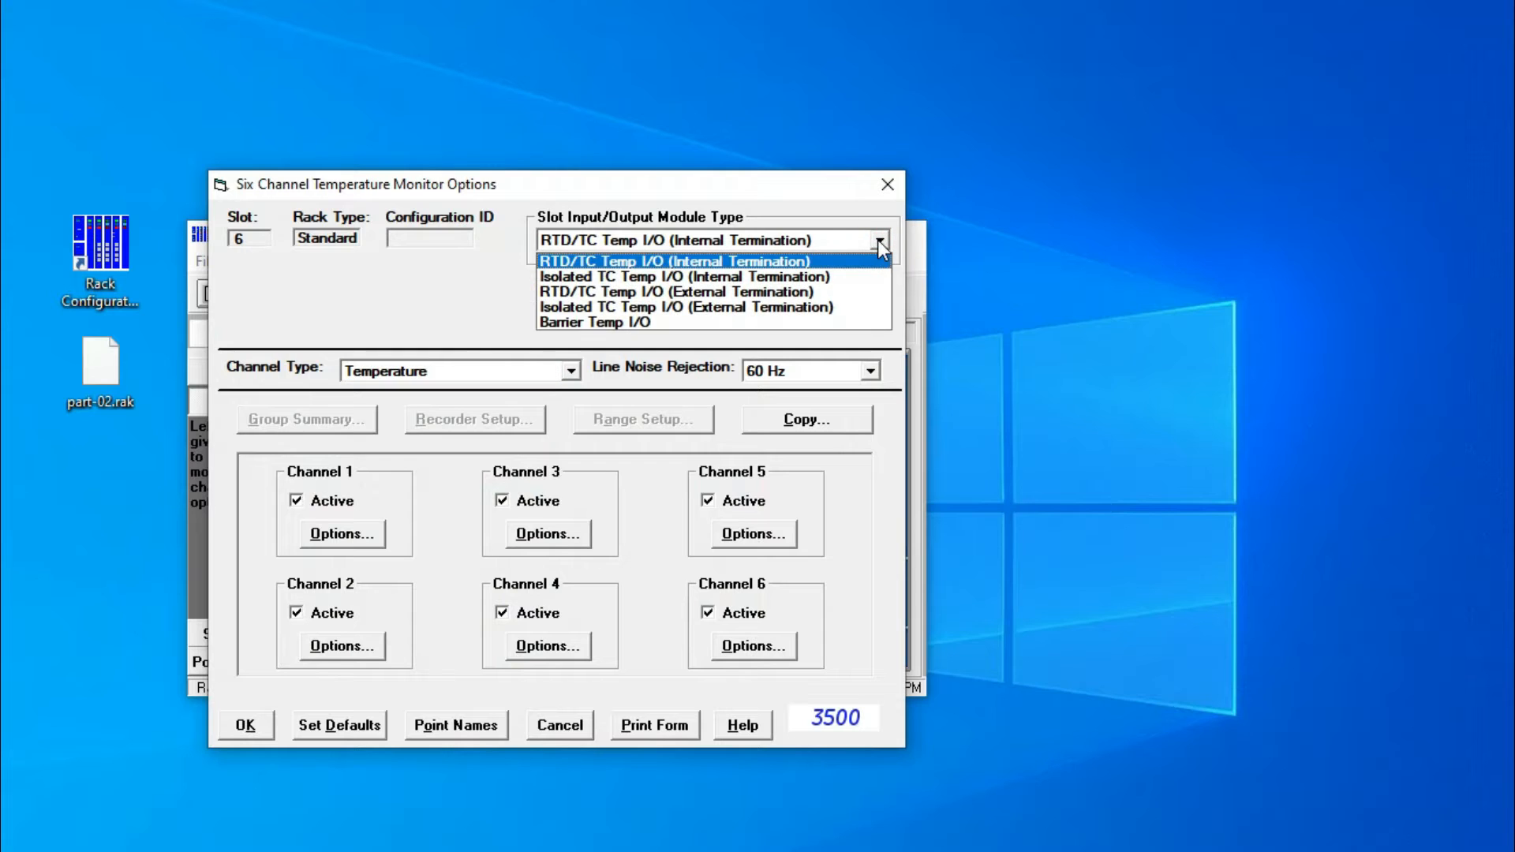
click(879, 241)
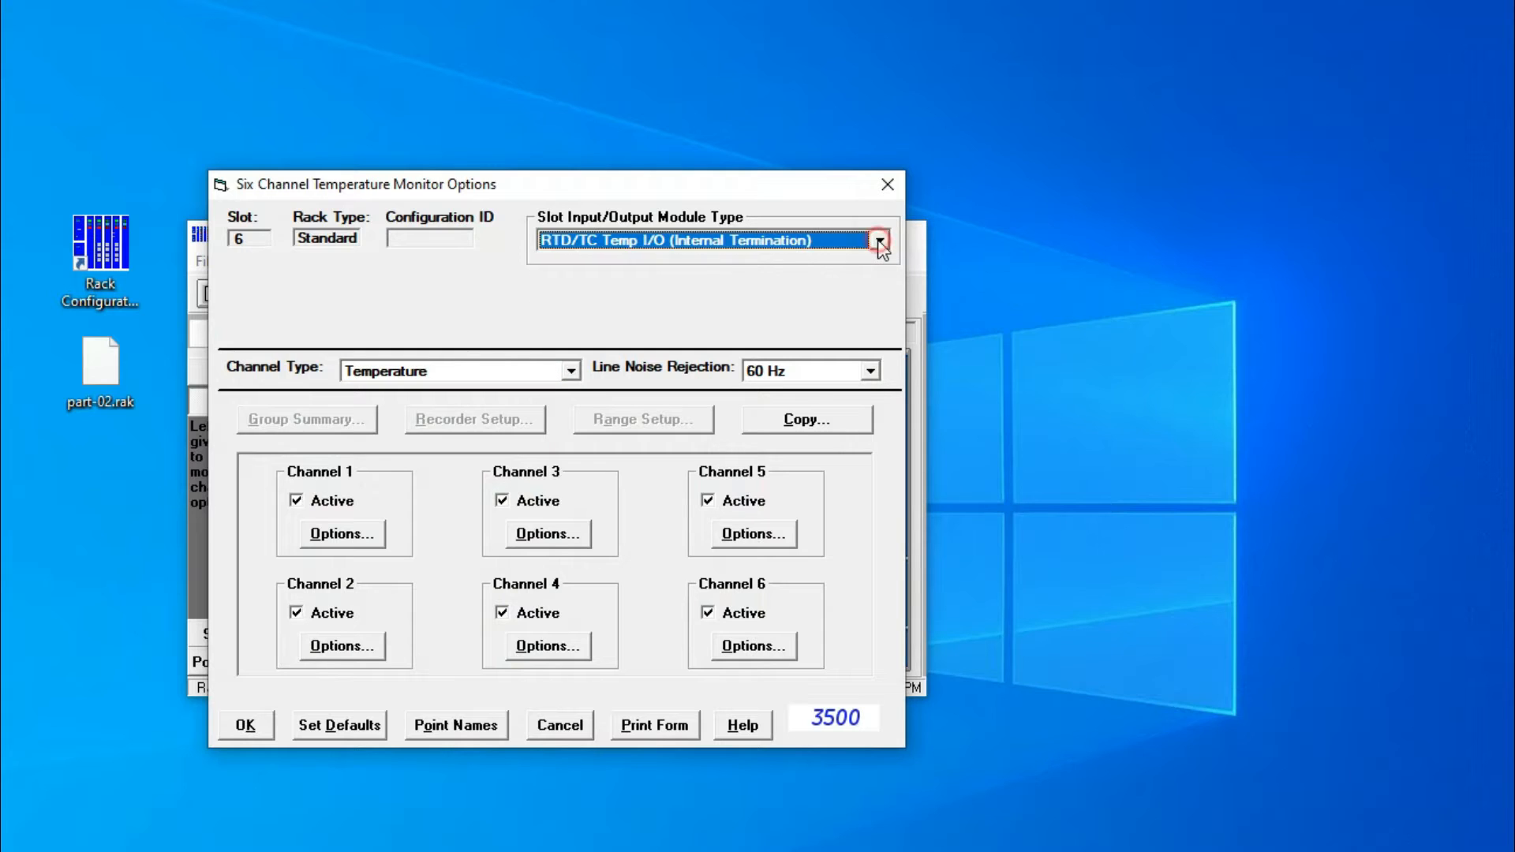
click(571, 369)
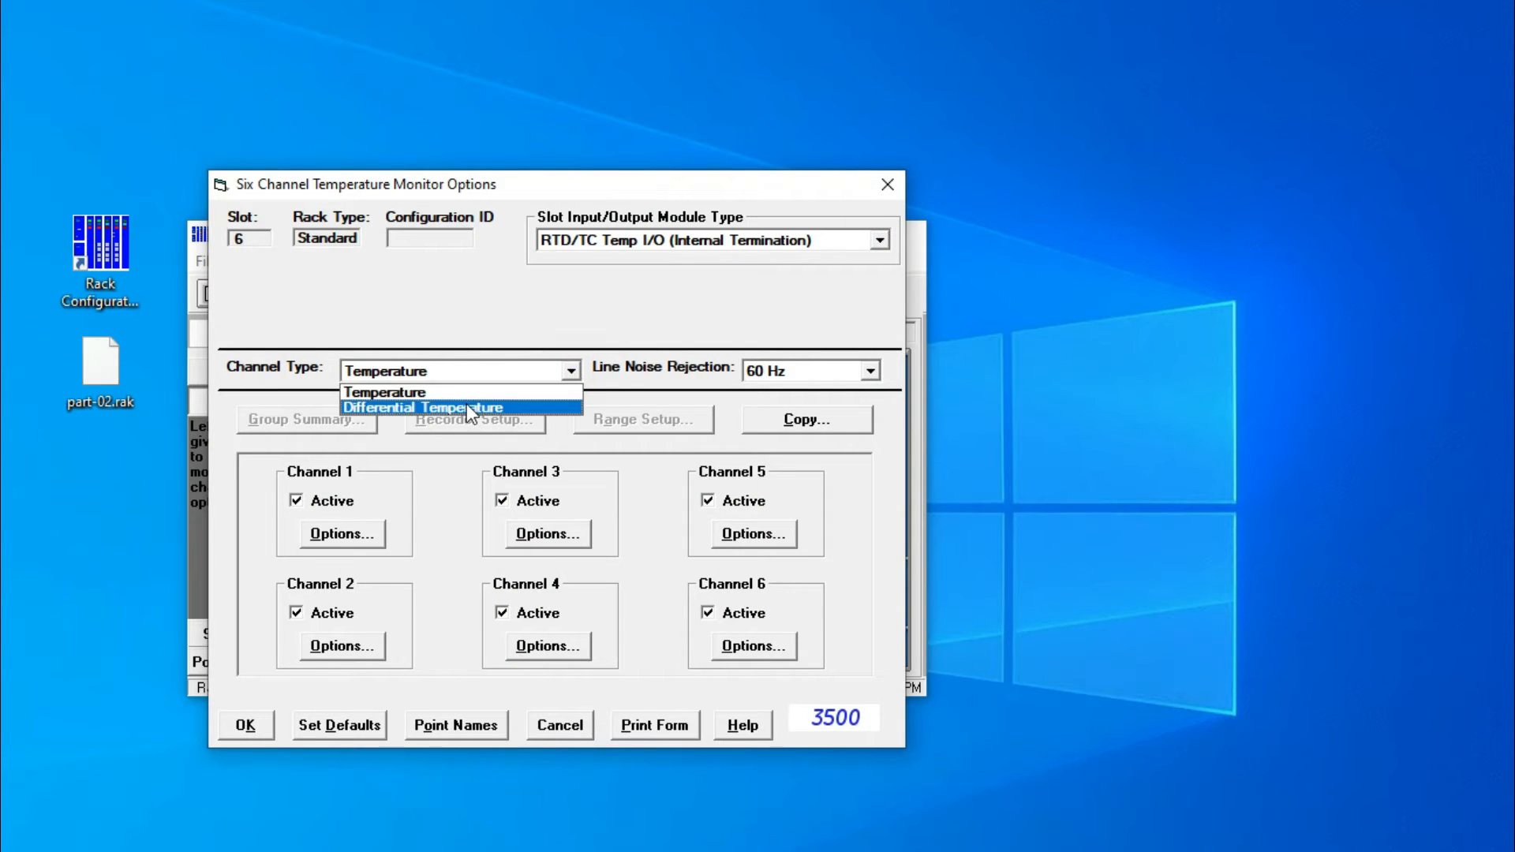
click(432, 391)
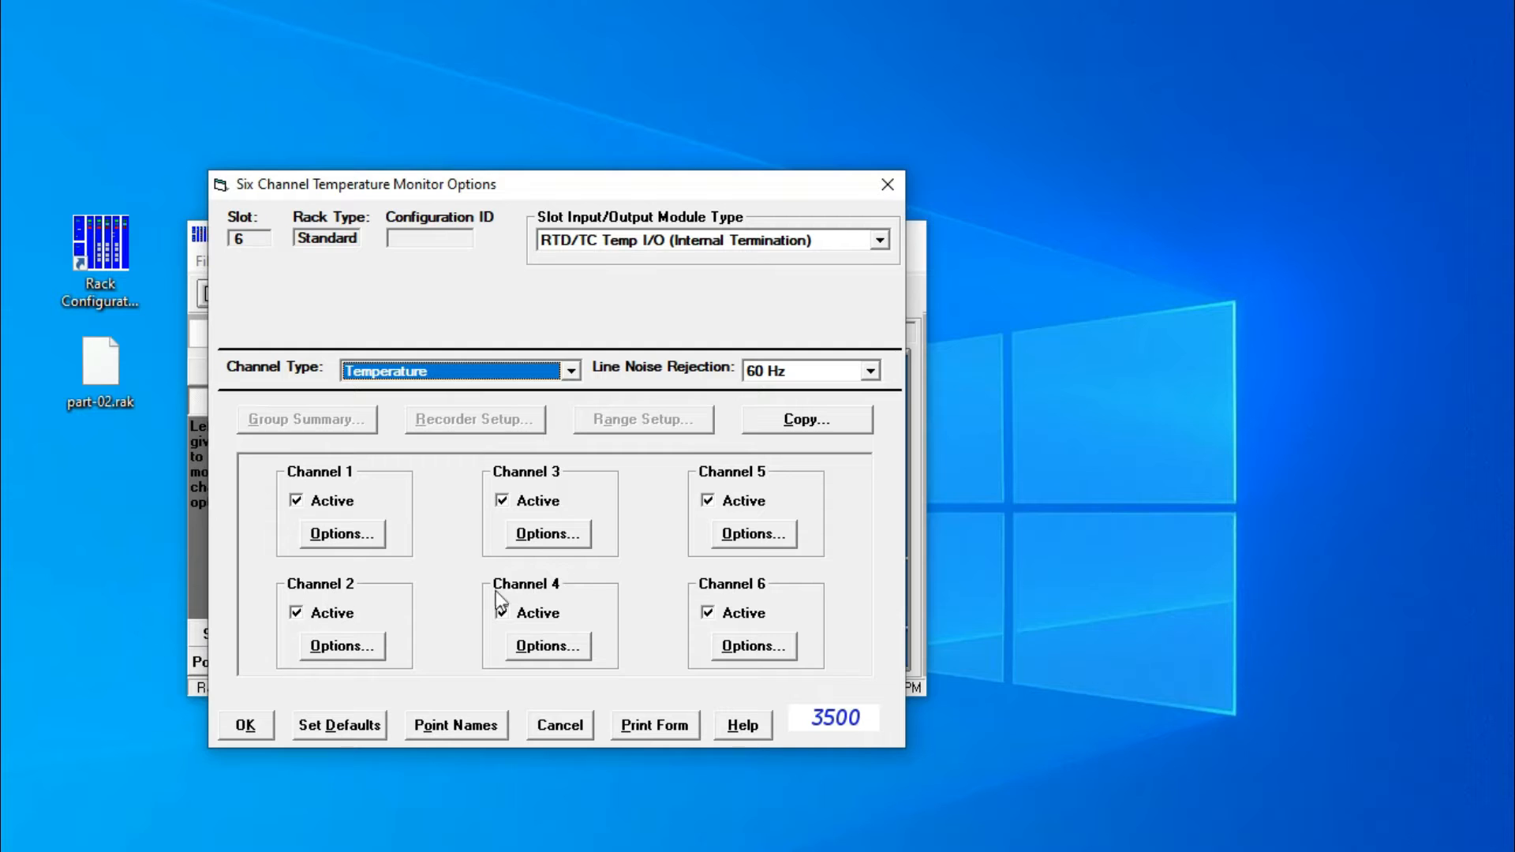
Step: Set channel 1's direct range to 0 - 200 deg C and its transducer to 3 Wire 100 Ohm Platinum (0.00385) RTD
click(336, 536)
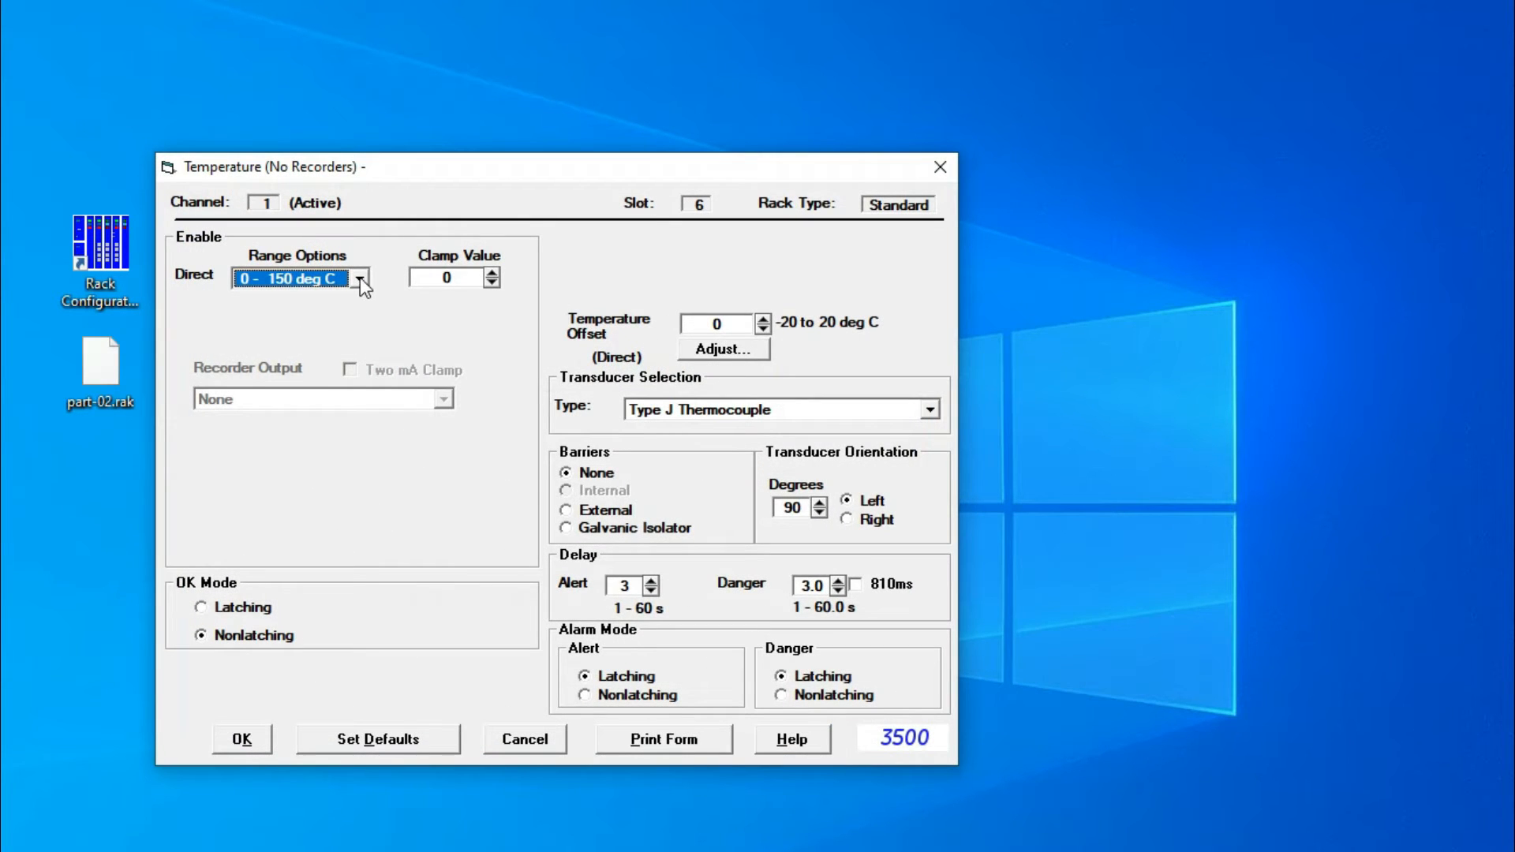
click(359, 278)
click(329, 317)
click(930, 410)
click(807, 505)
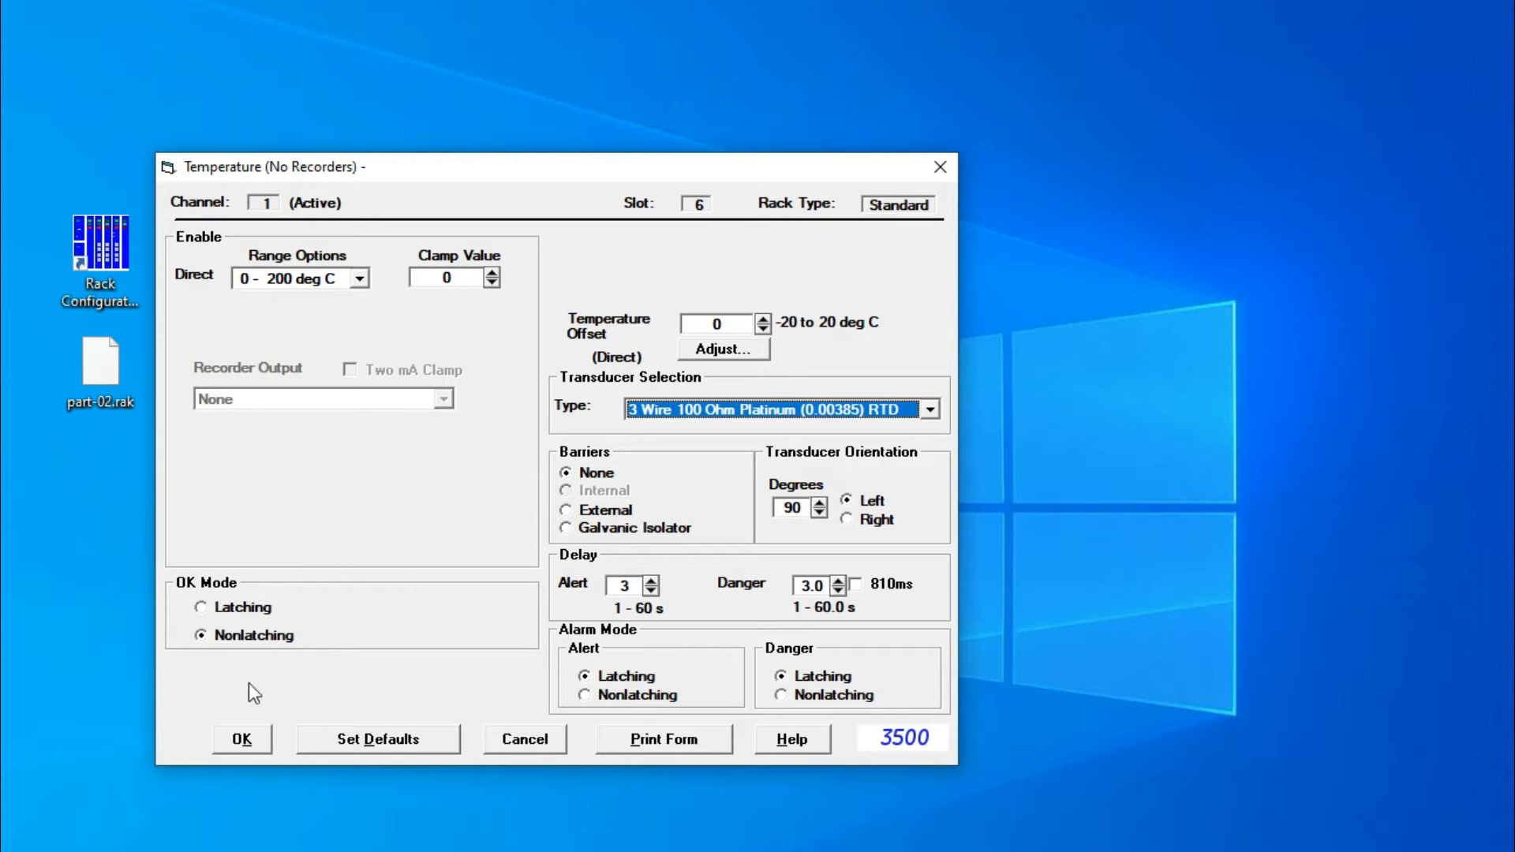
Step: Set channel 1's alert delay to 1 s and danger delay to 1.0 s, and accept the channel options
click(650, 585)
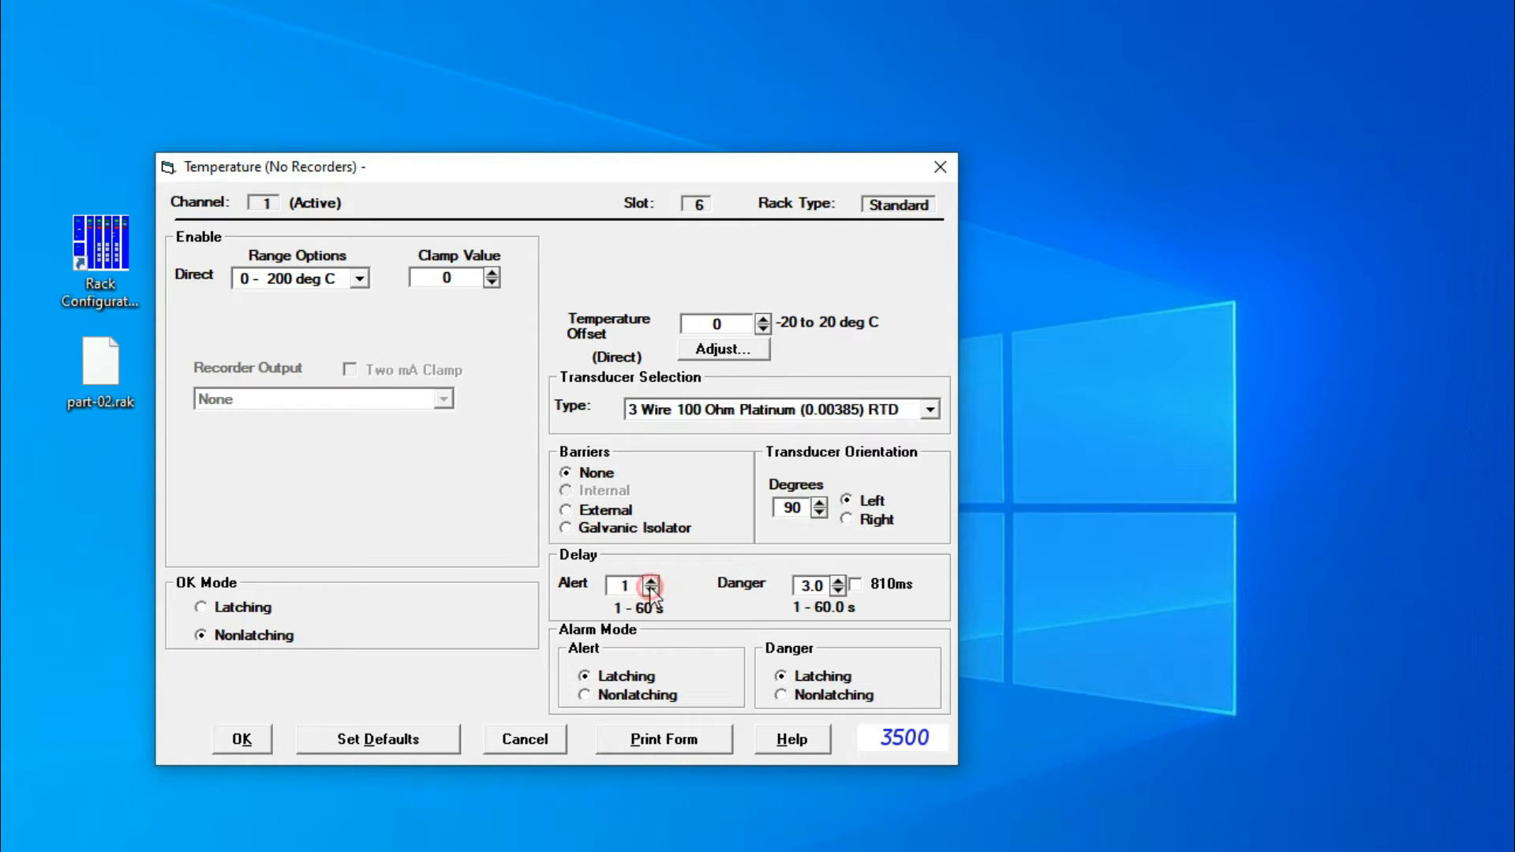
click(842, 590)
click(842, 590)
click(842, 590)
click(241, 739)
Step: Set channel 3's direct range to 0 - 200 deg C and its transducer to 3 Wire 100 Ohm Platinum (0.00385) RTD
click(533, 537)
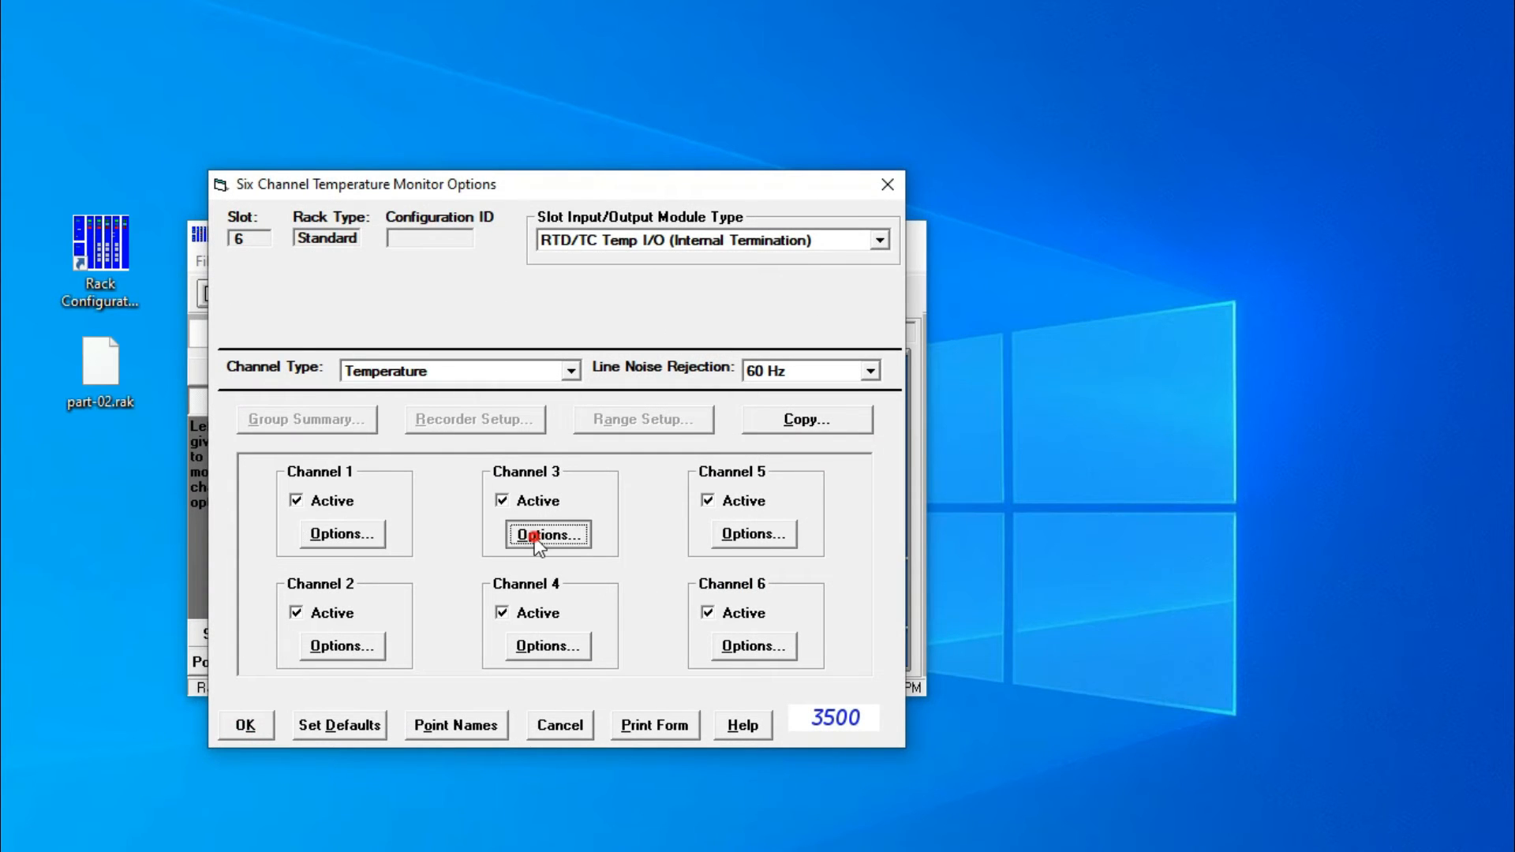
click(360, 280)
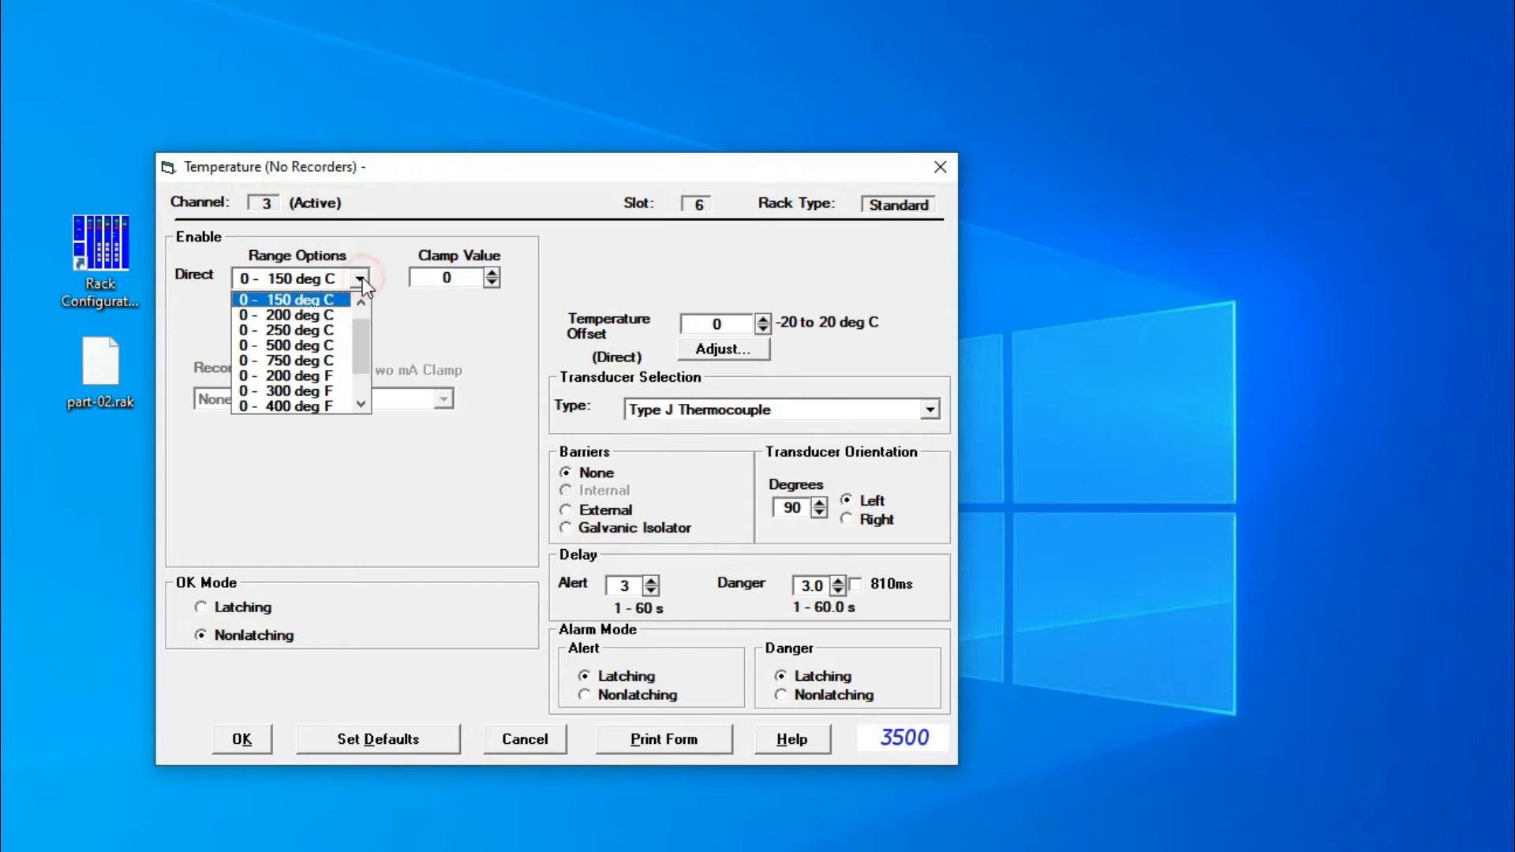
click(290, 321)
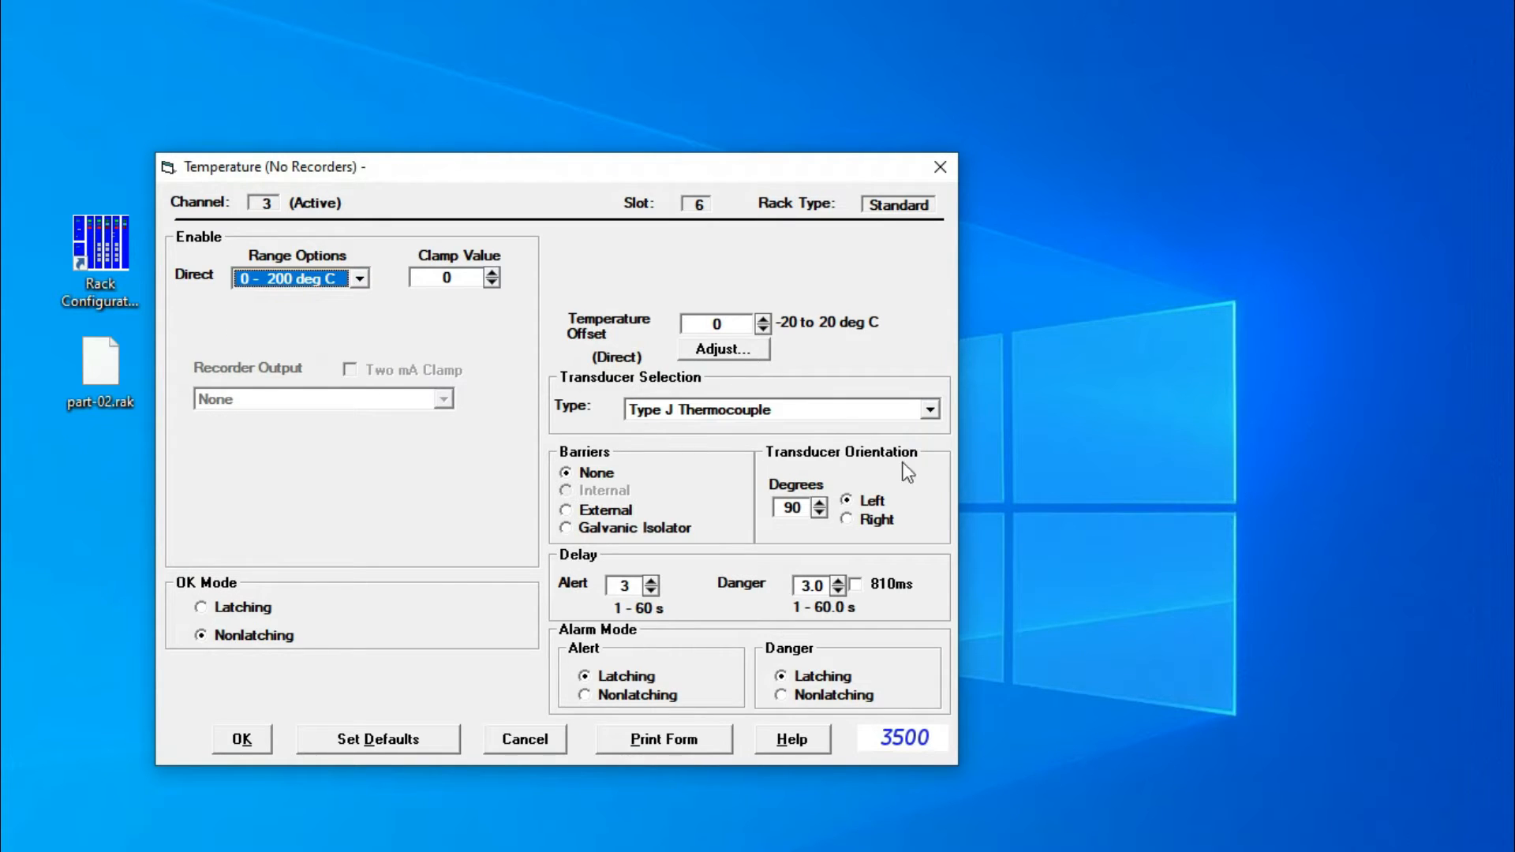
click(932, 409)
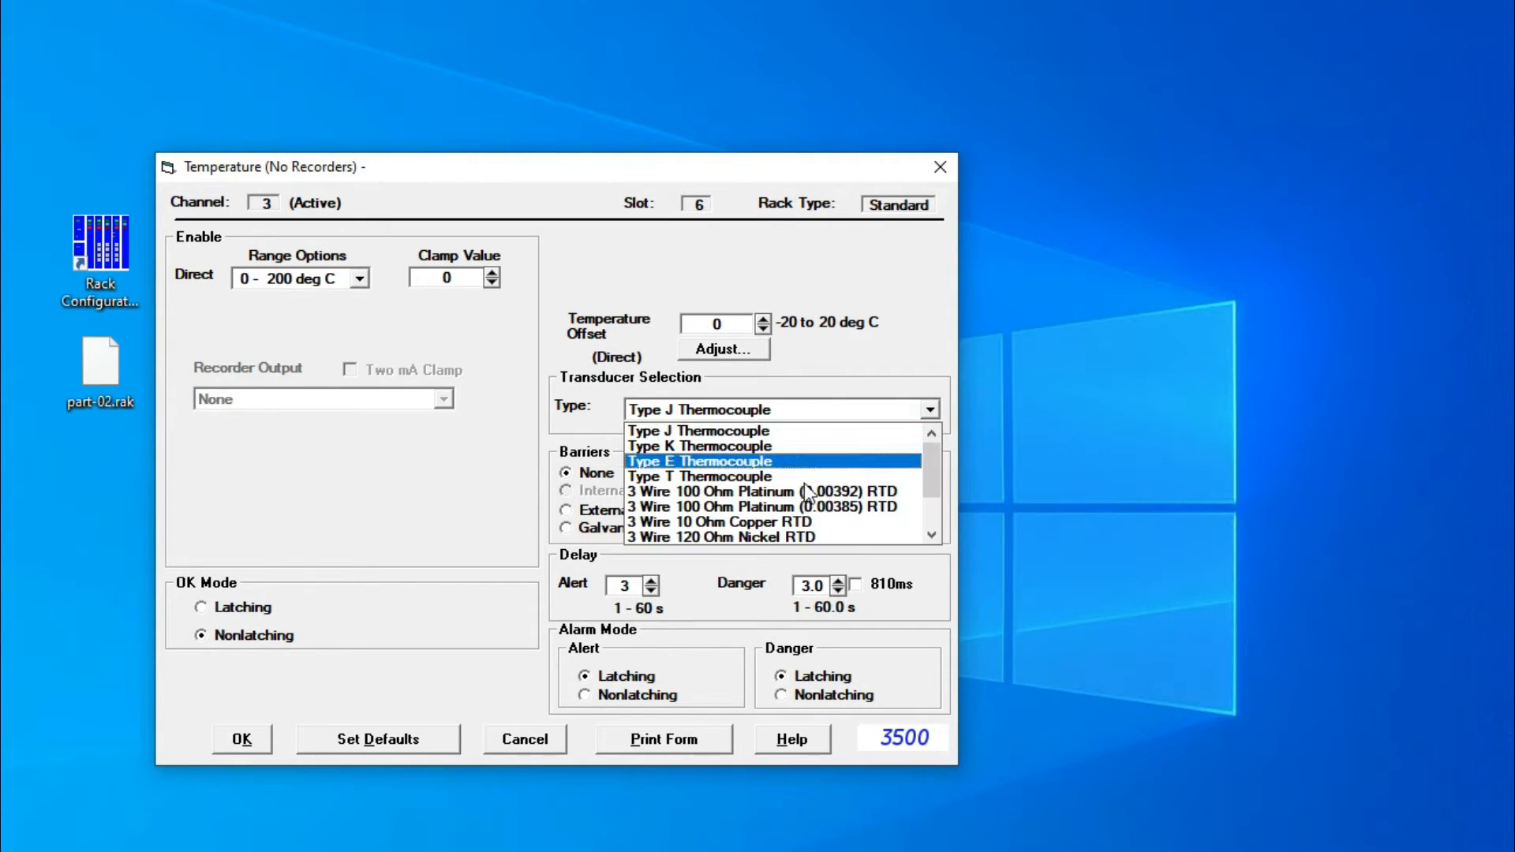
click(821, 505)
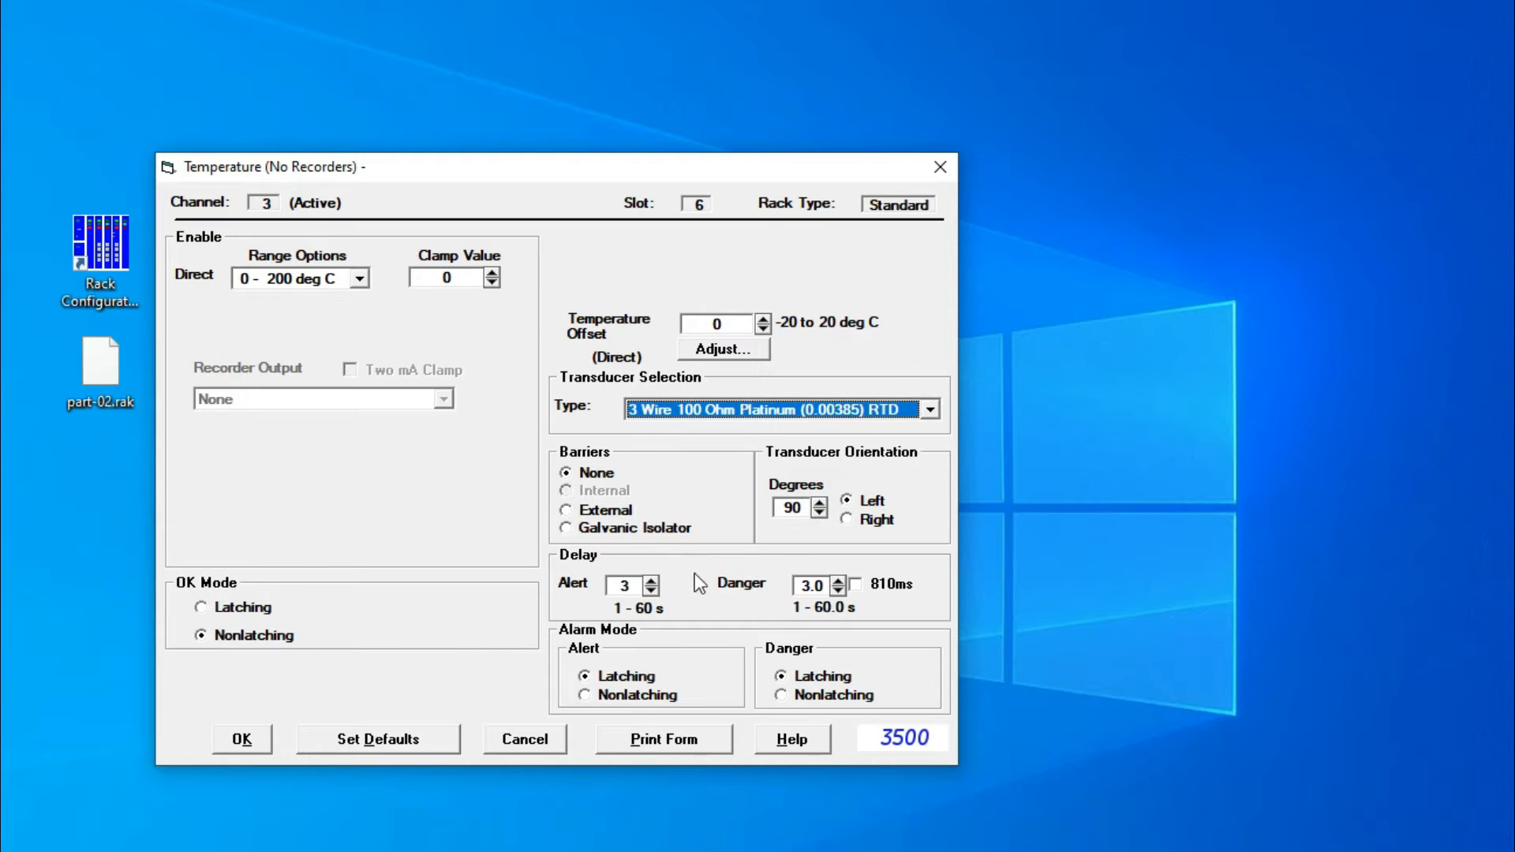
Step: Set channel 3's alert delay to 1 s, reduce its danger delay, and accept the channel options
click(656, 589)
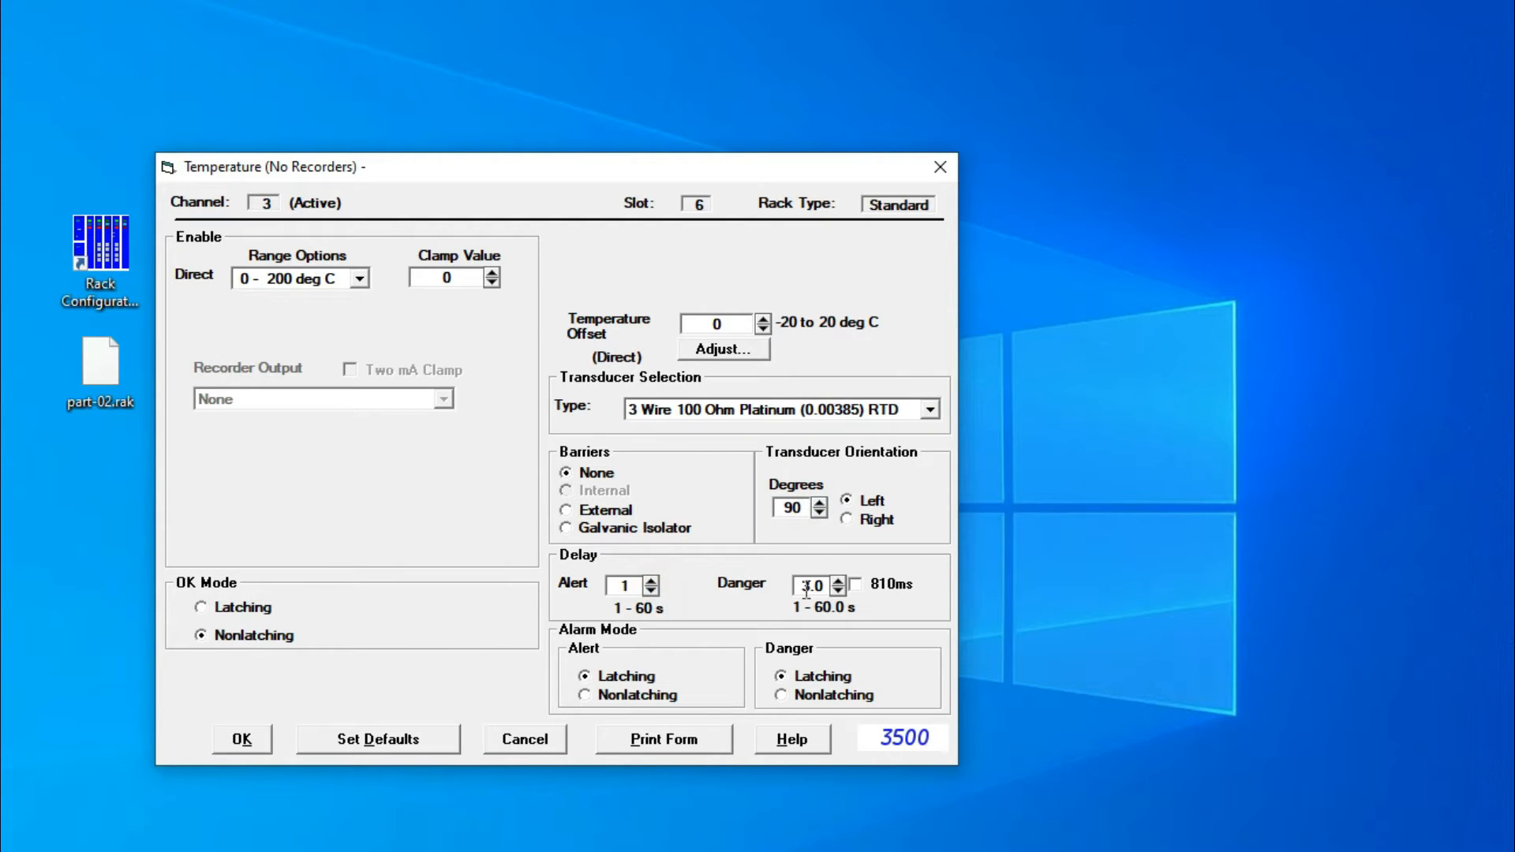
click(841, 590)
click(841, 590)
click(841, 590)
click(838, 581)
click(242, 740)
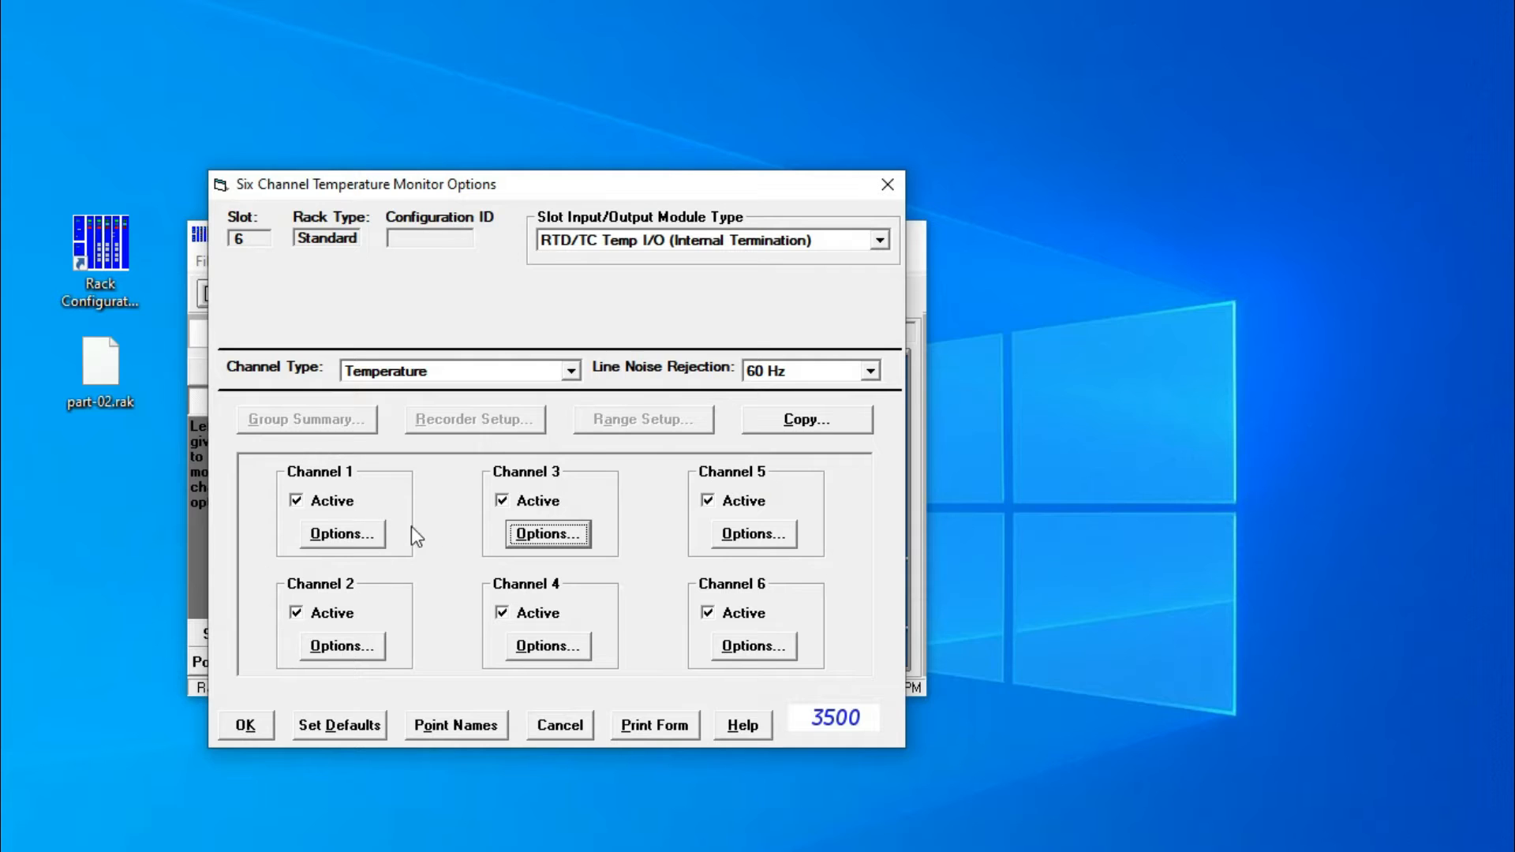
Step: Copy channel 1's temperature settings to channels 2, 3, 4, 5 and 6
click(816, 423)
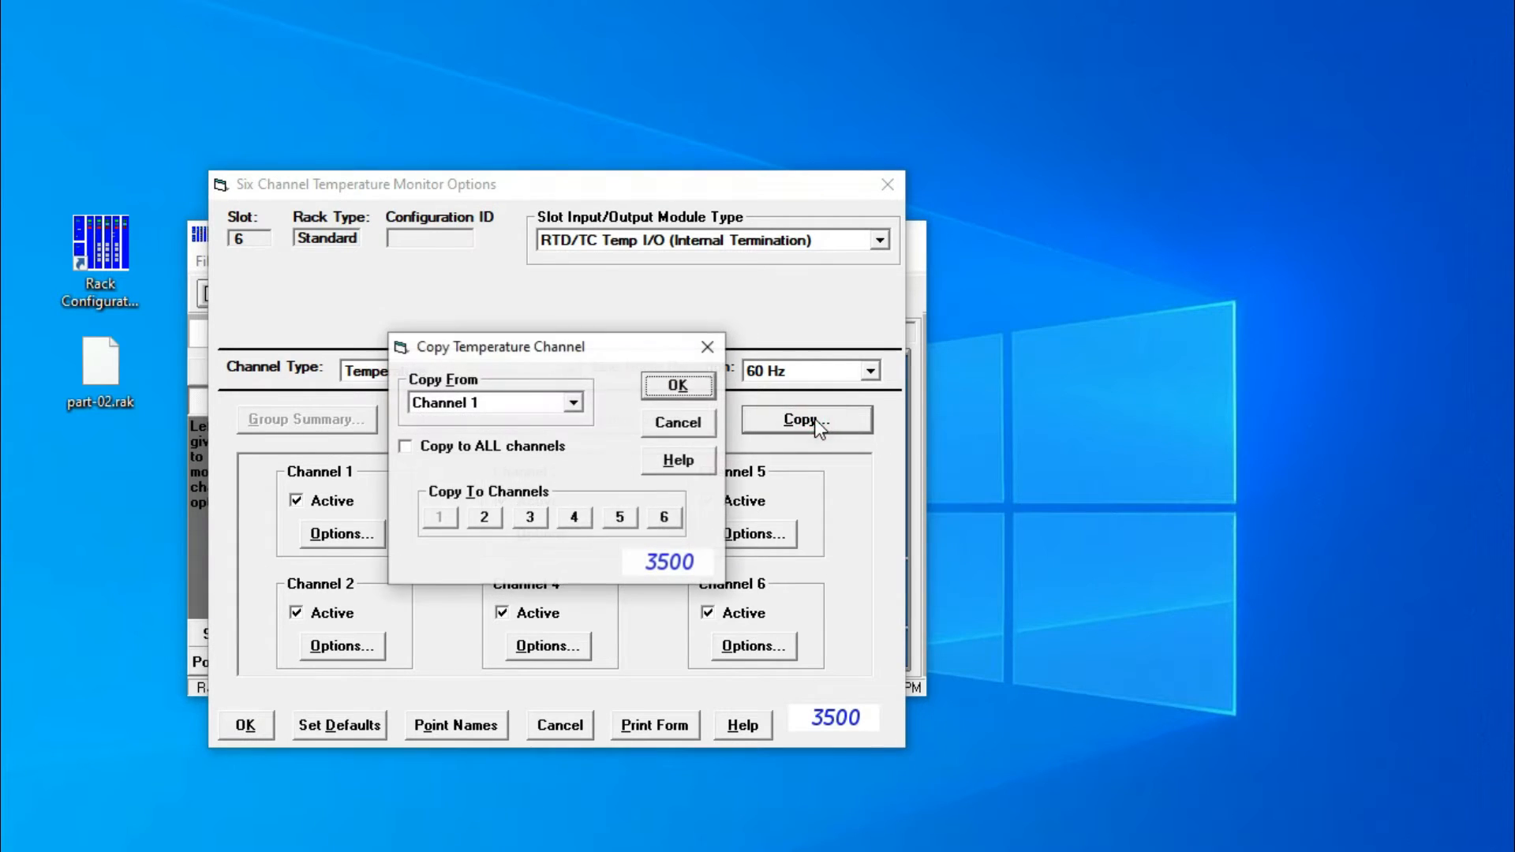
click(486, 518)
click(535, 520)
click(571, 521)
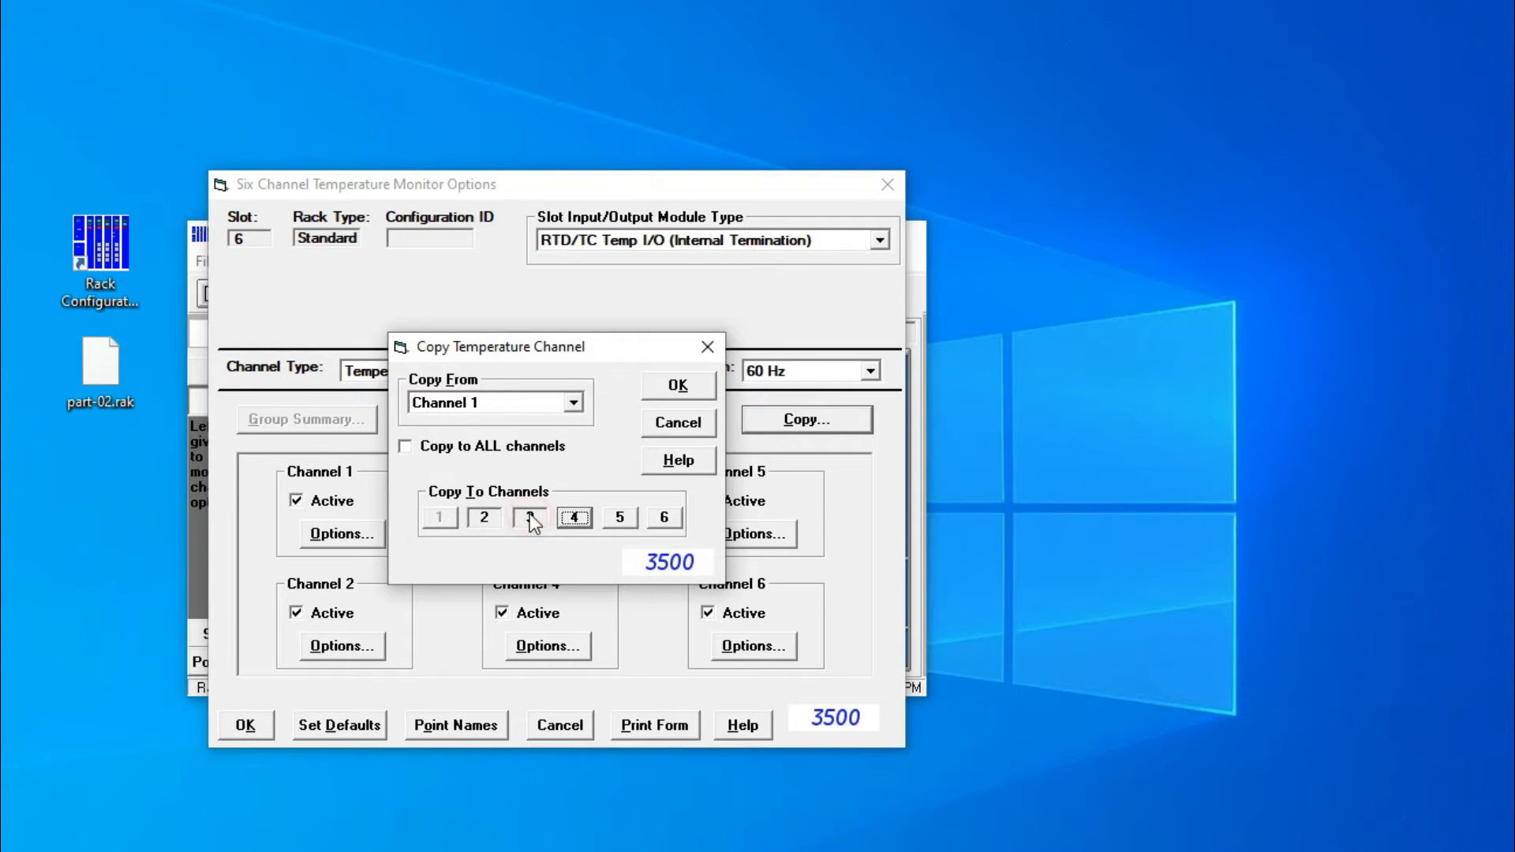
click(621, 518)
click(661, 518)
click(678, 390)
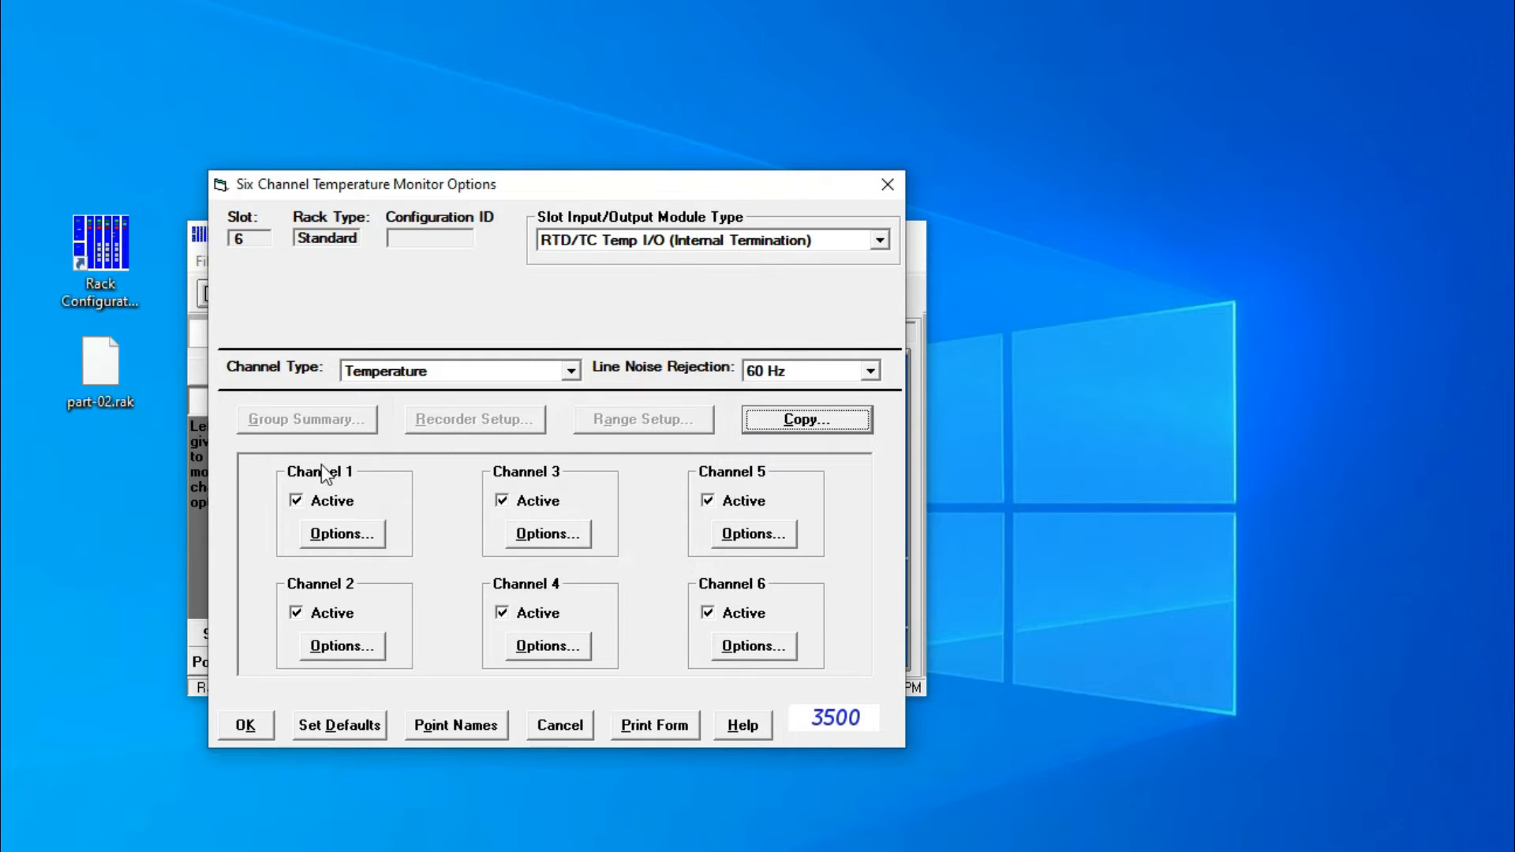
Step: Check the copied options of channels 2 and 6, and accept the slot 6 monitor configuration
click(338, 649)
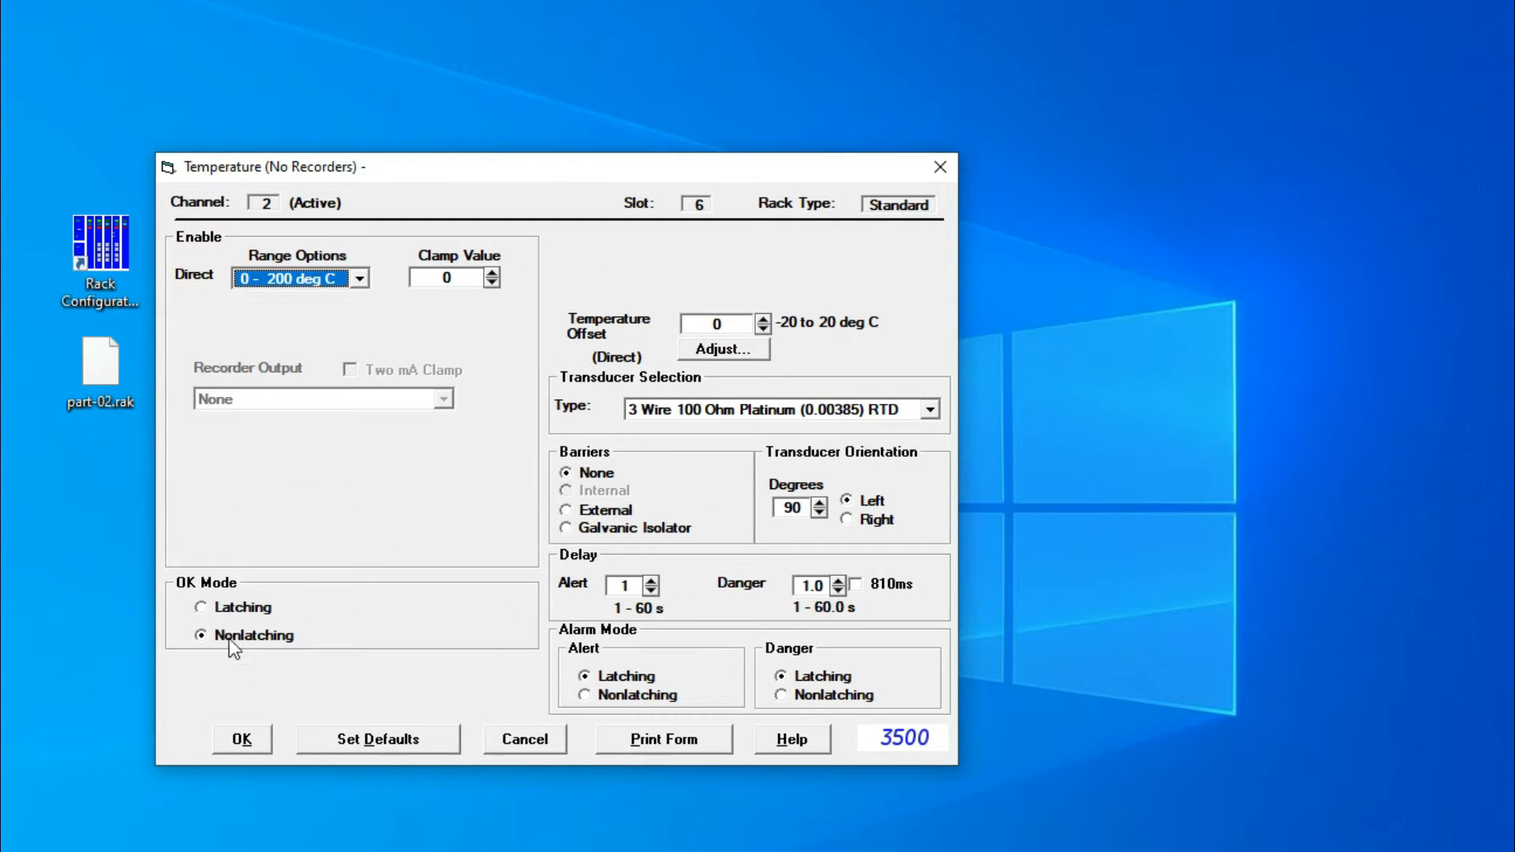
click(236, 744)
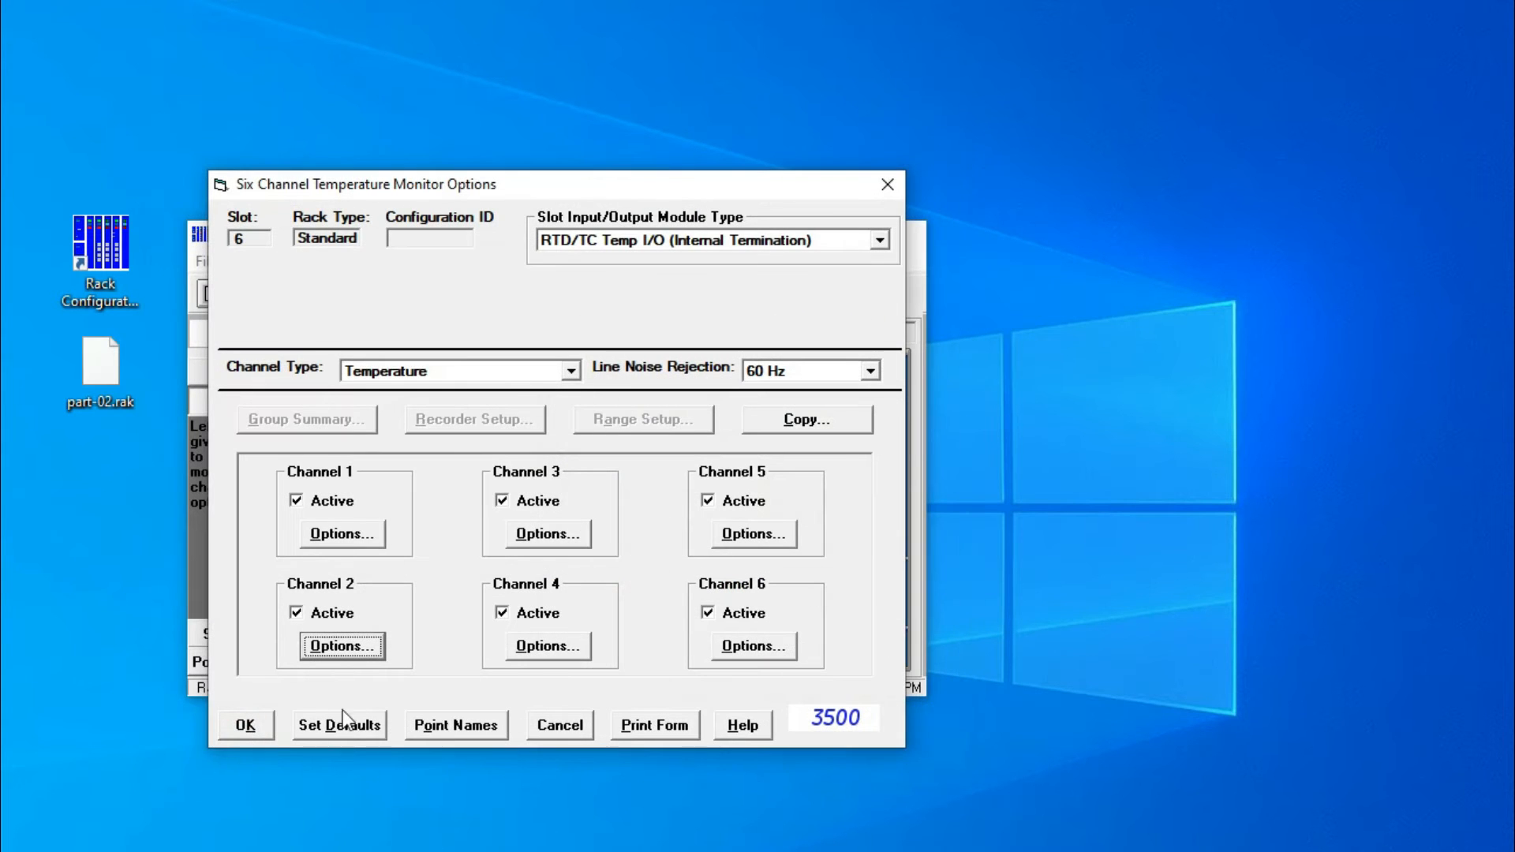
click(727, 646)
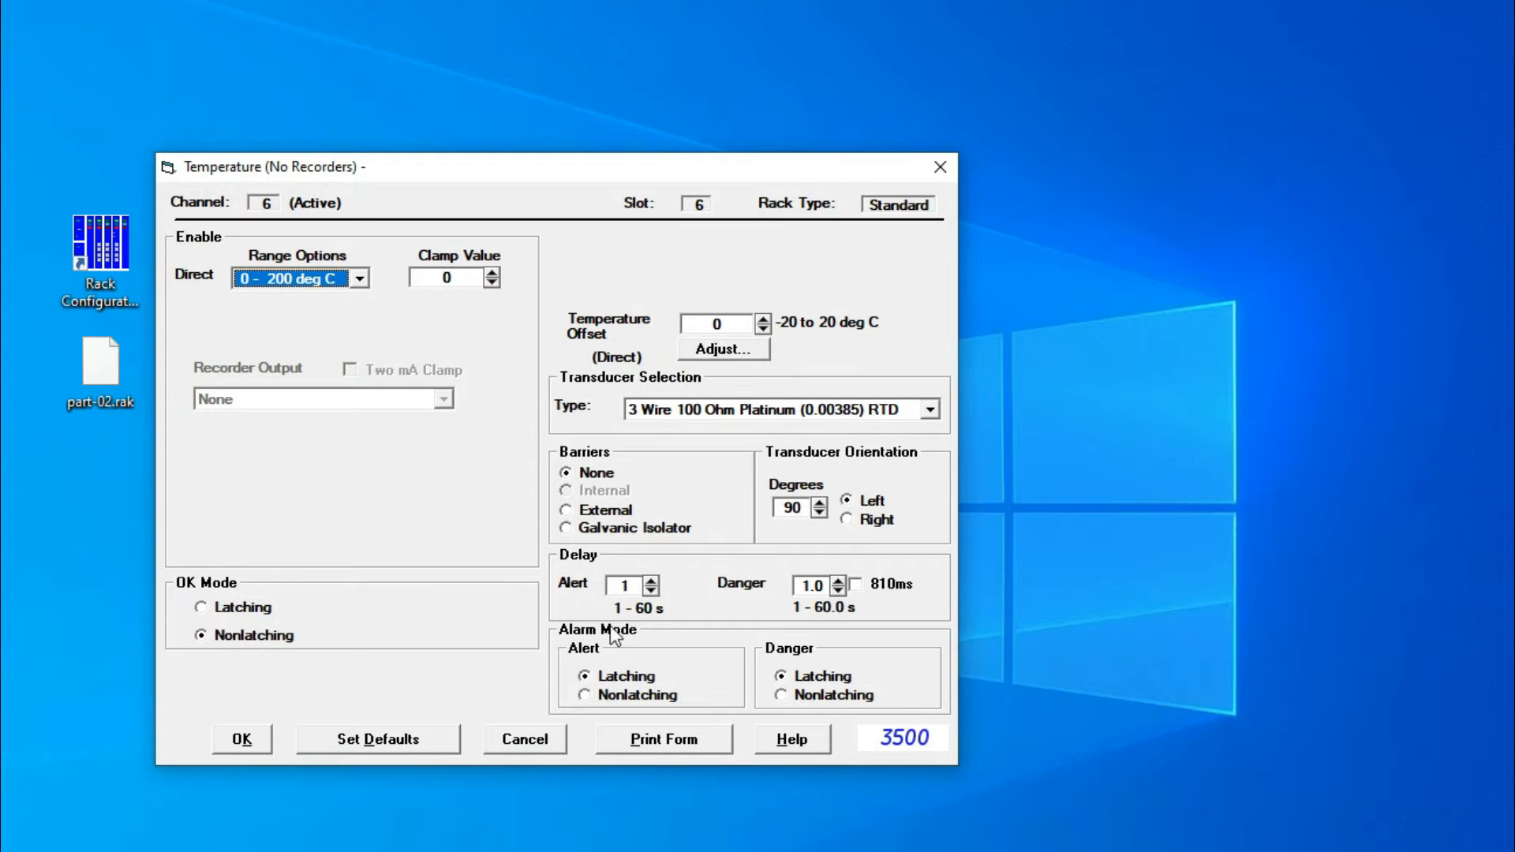
click(242, 744)
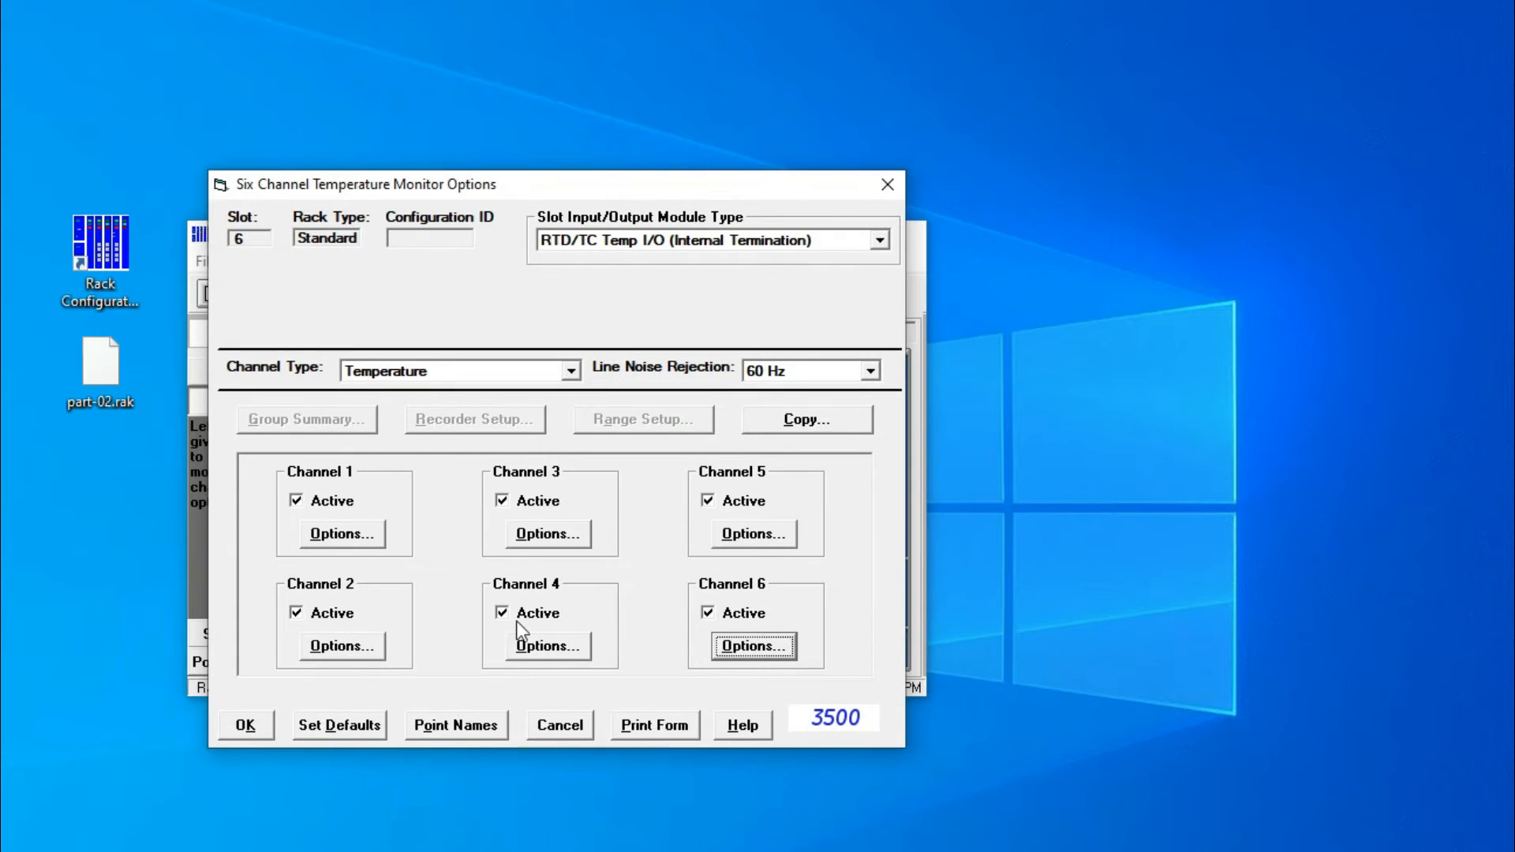
click(261, 728)
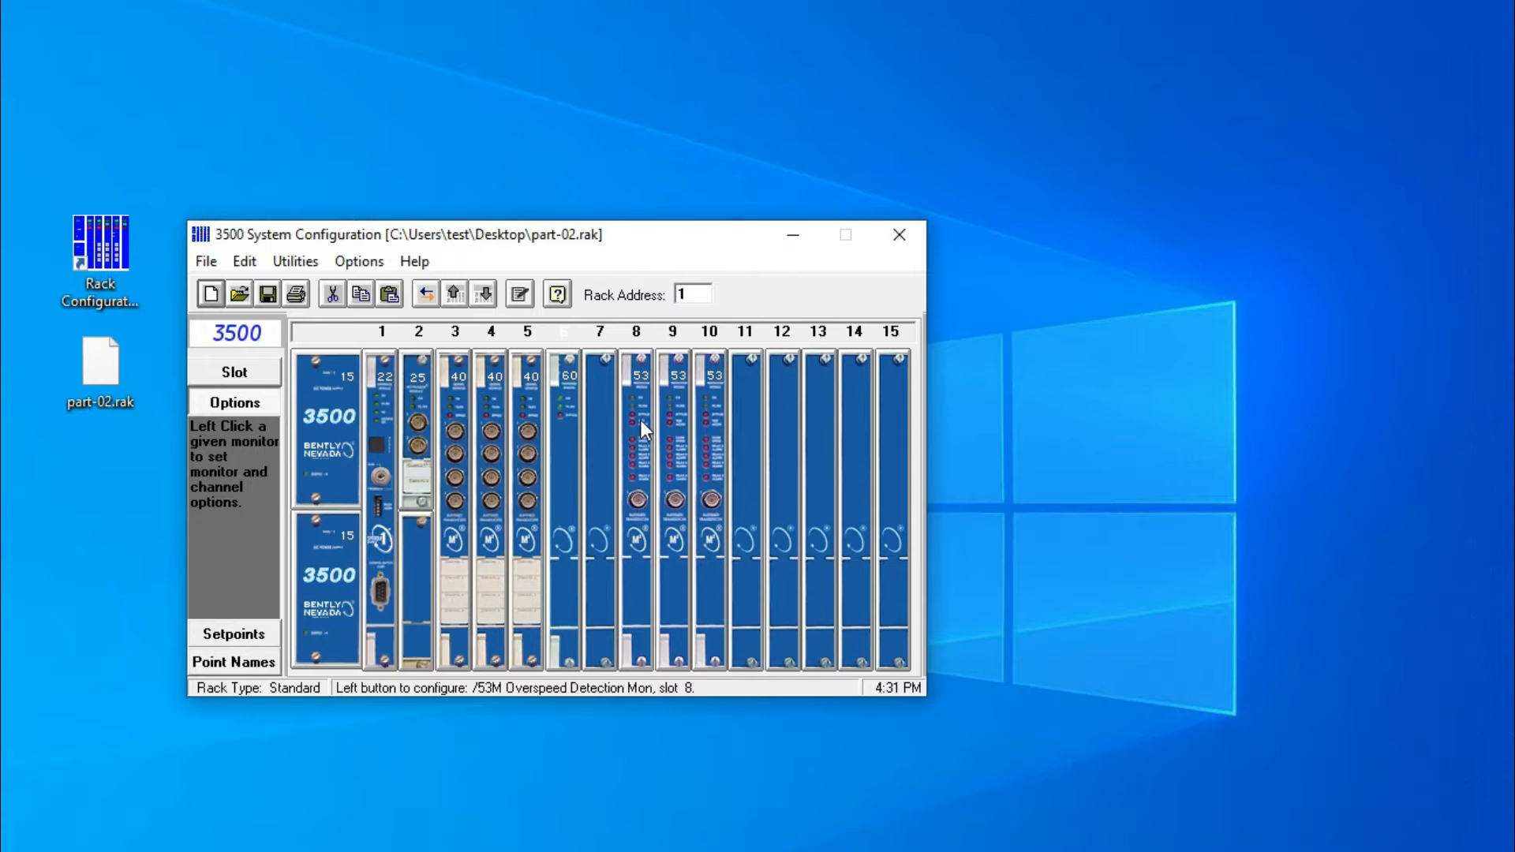
Step: Set the slot 8 overspeed monitor's speed and peak speed full-scale ranges to 14,000 and its recorder output to Speed
double_click(641, 419)
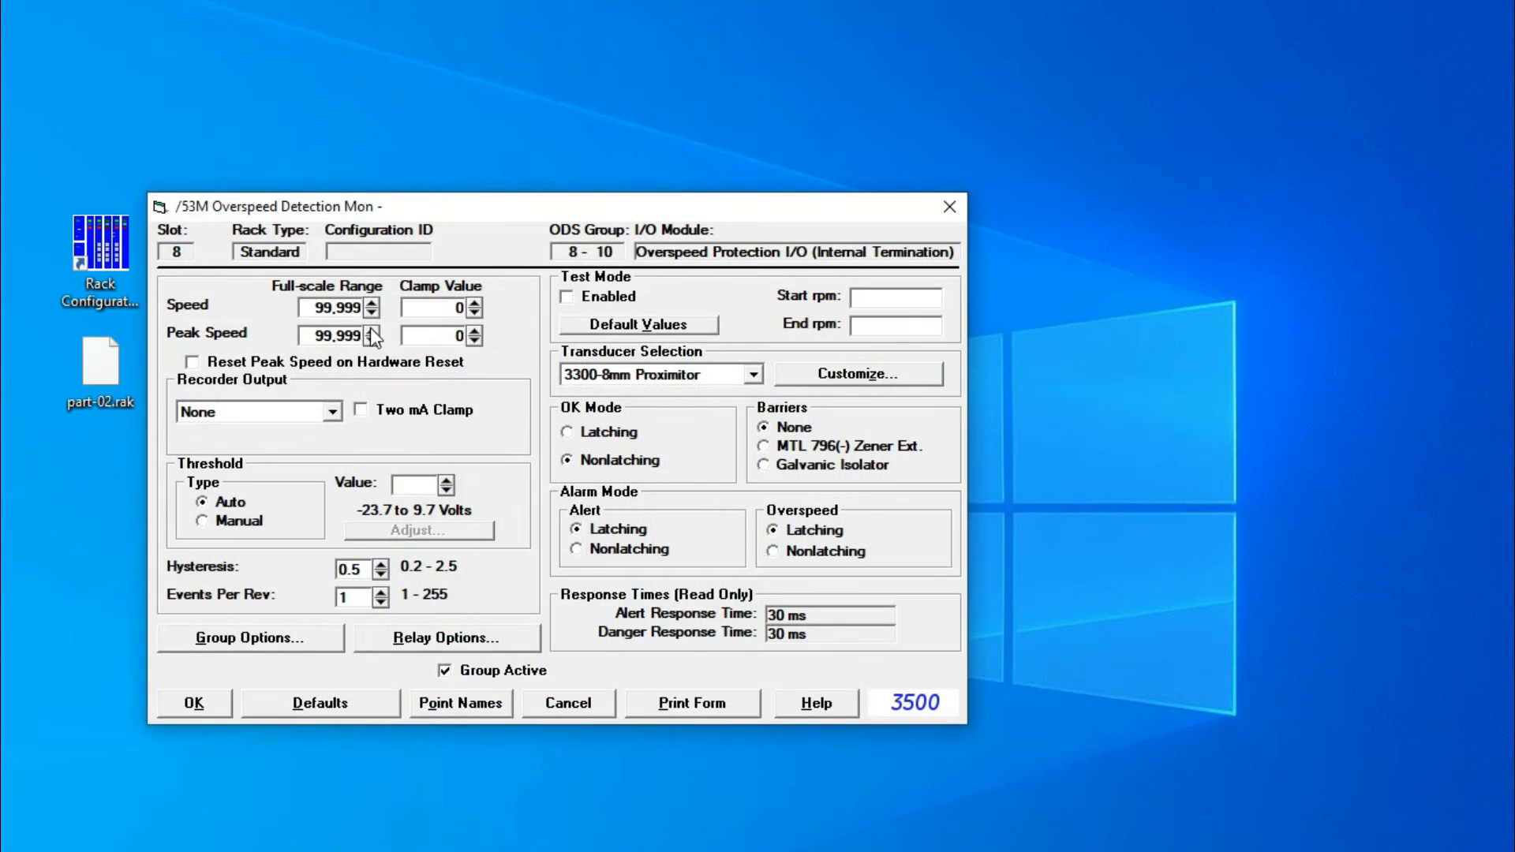
key(Delete)
key(Delete)
text(14)
key(Delete)
key(Delete)
key(Delete)
key(Delete)
text(000)
click(333, 410)
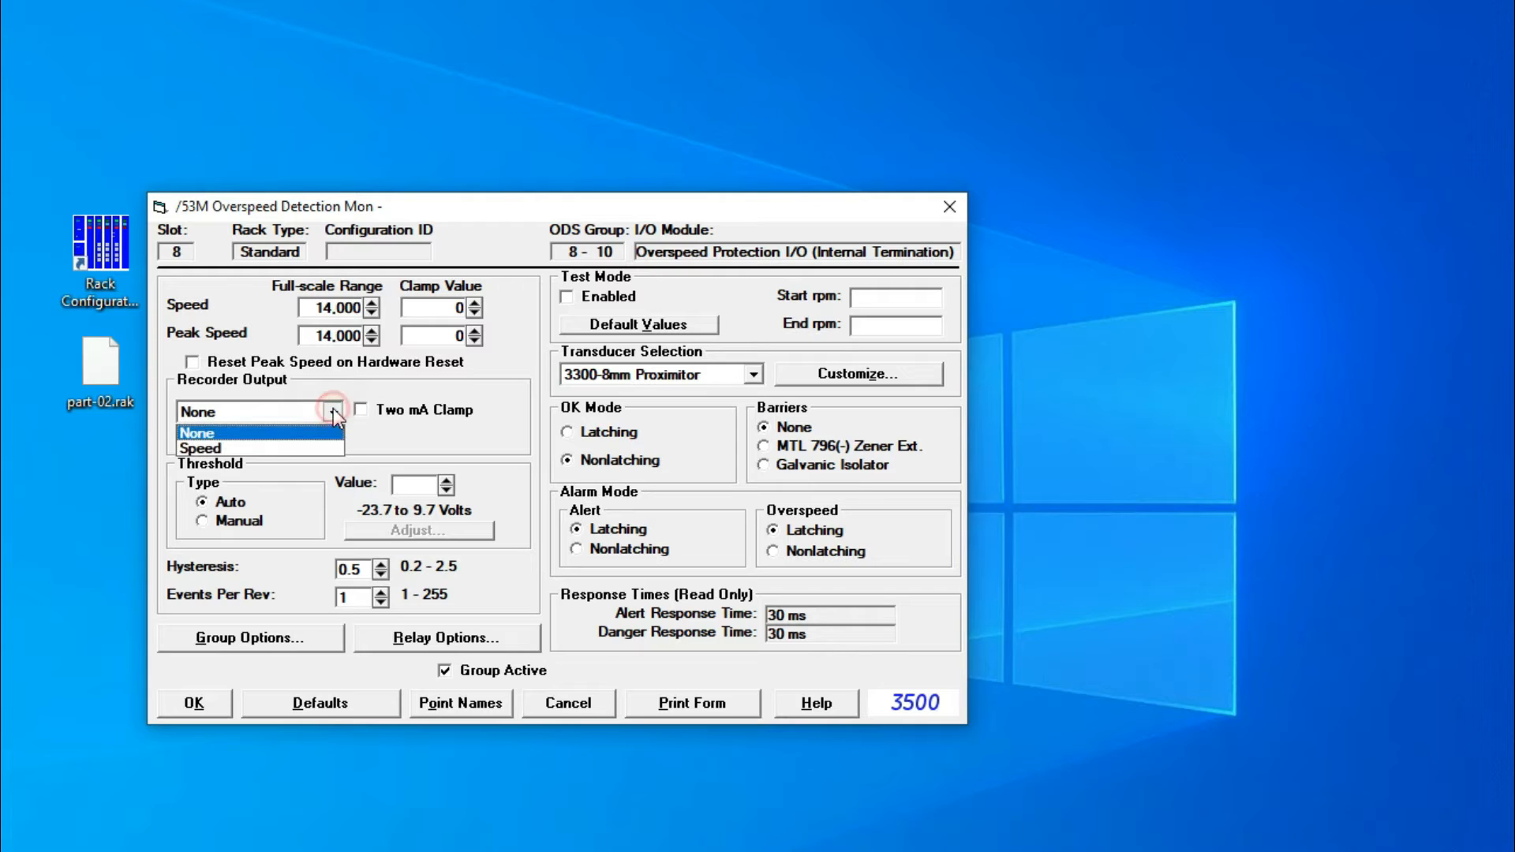
click(198, 448)
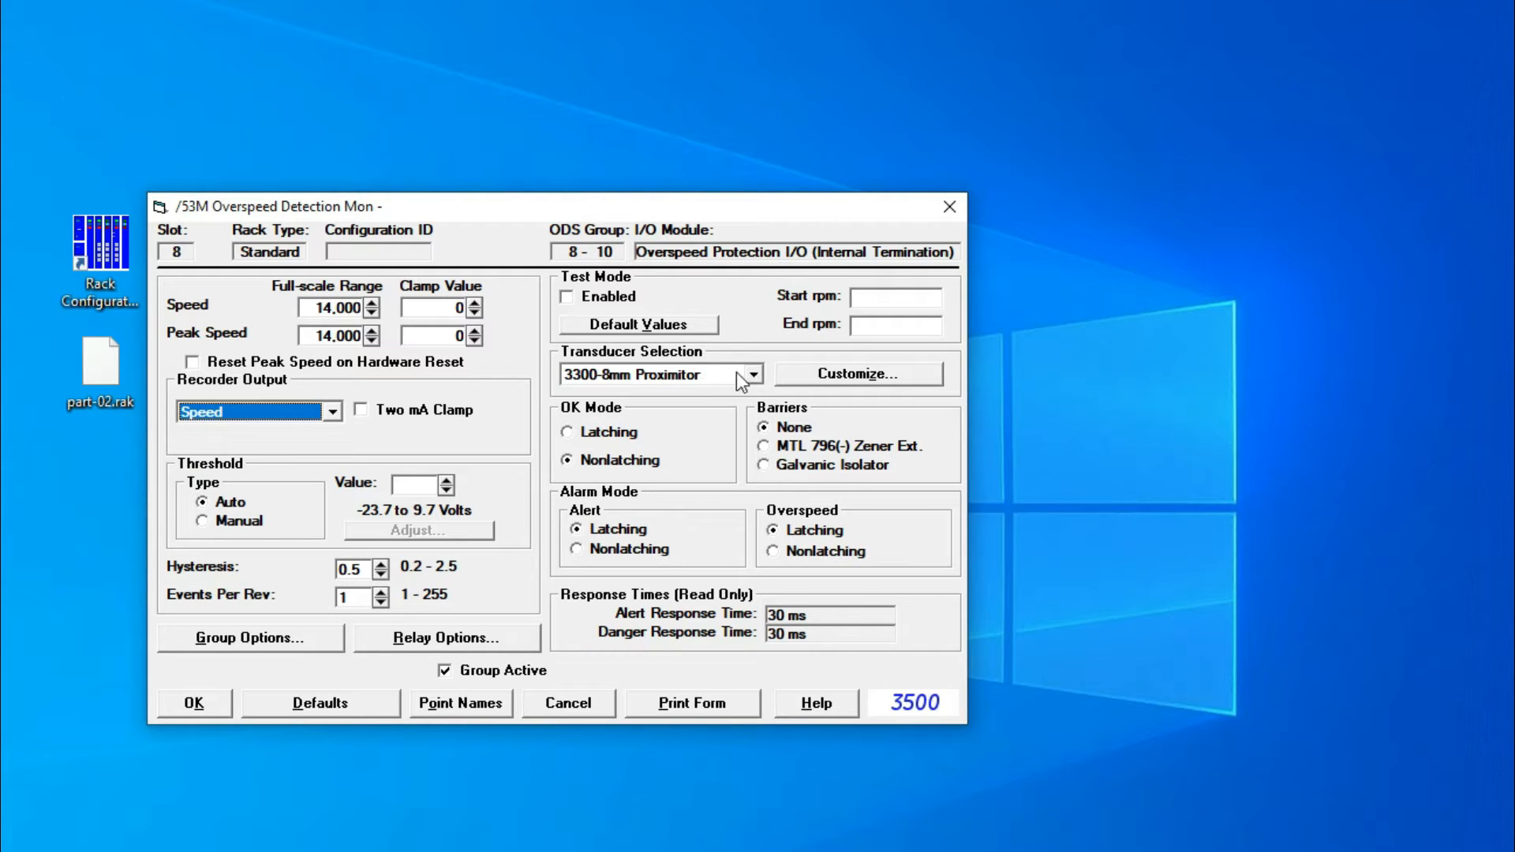
Step: Set the overspeed monitor's hysteresis to 1.0 and keep 3300-8mm Proximitor as the transducer
click(381, 564)
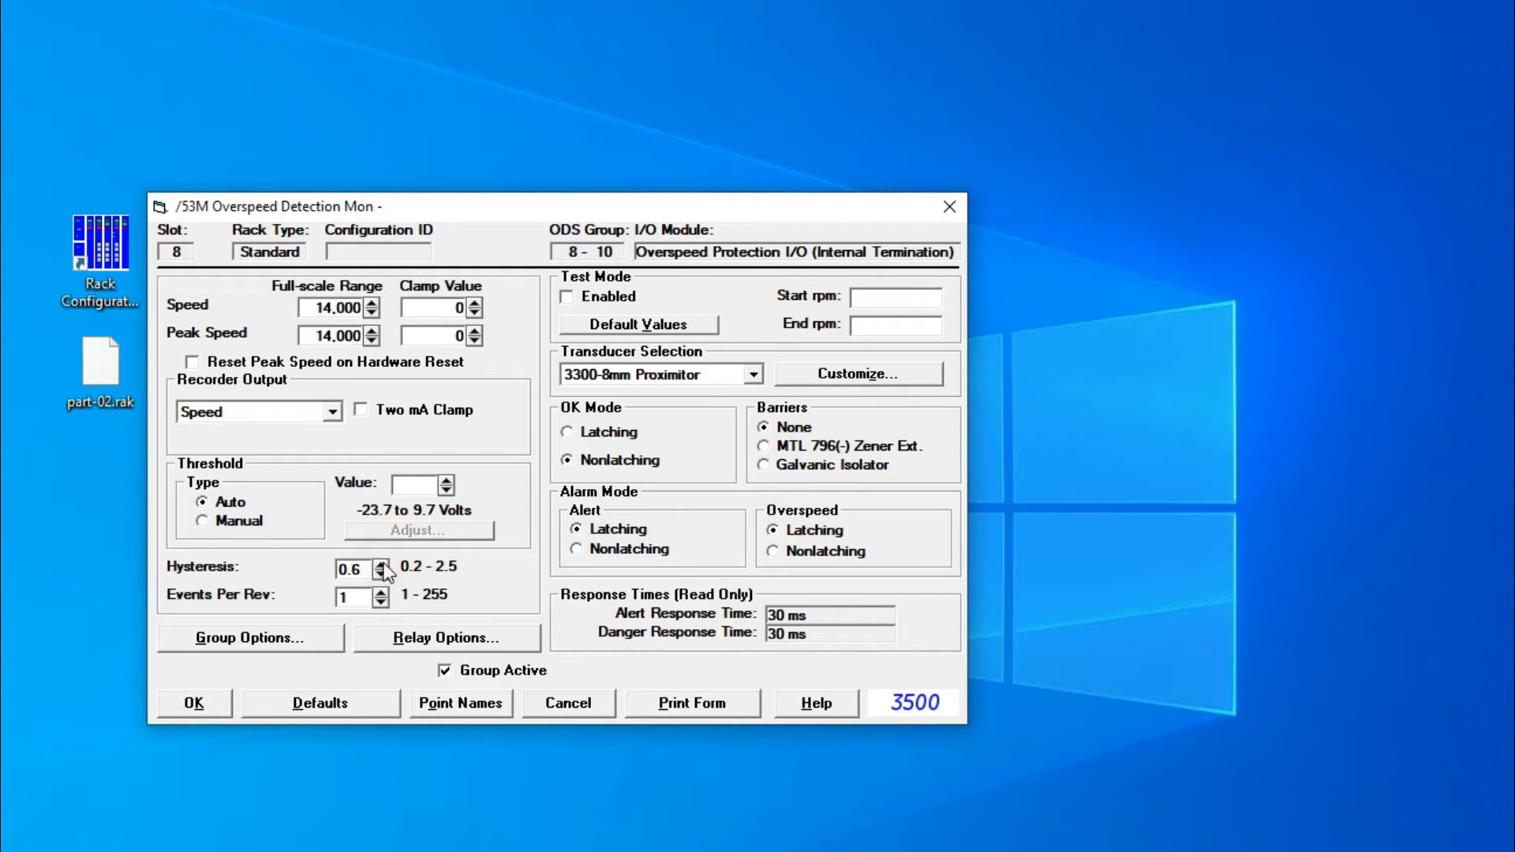
click(381, 564)
click(381, 564)
click(381, 565)
click(382, 564)
click(756, 376)
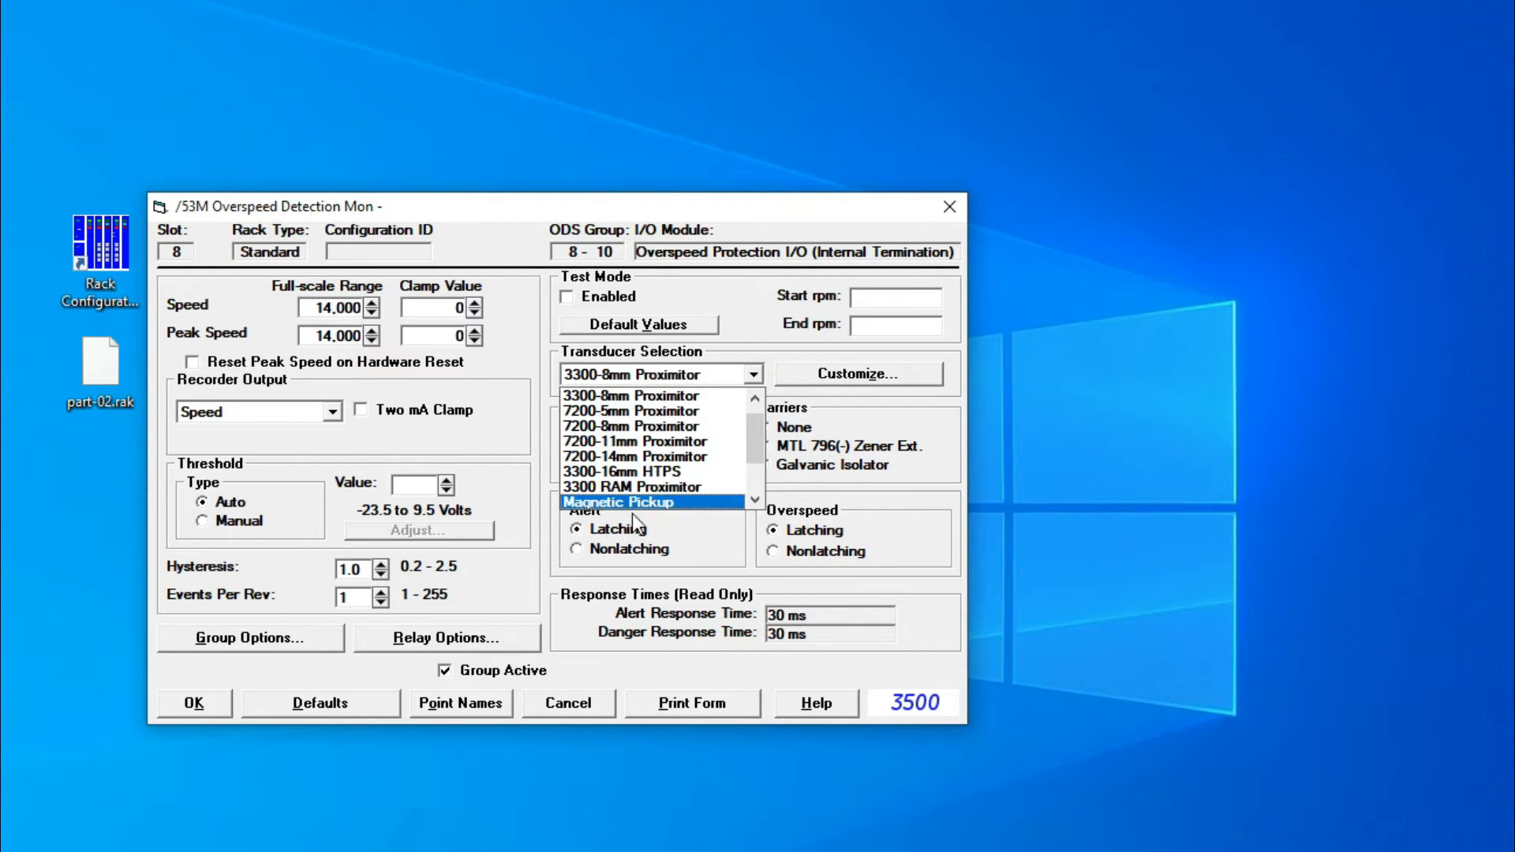
click(609, 394)
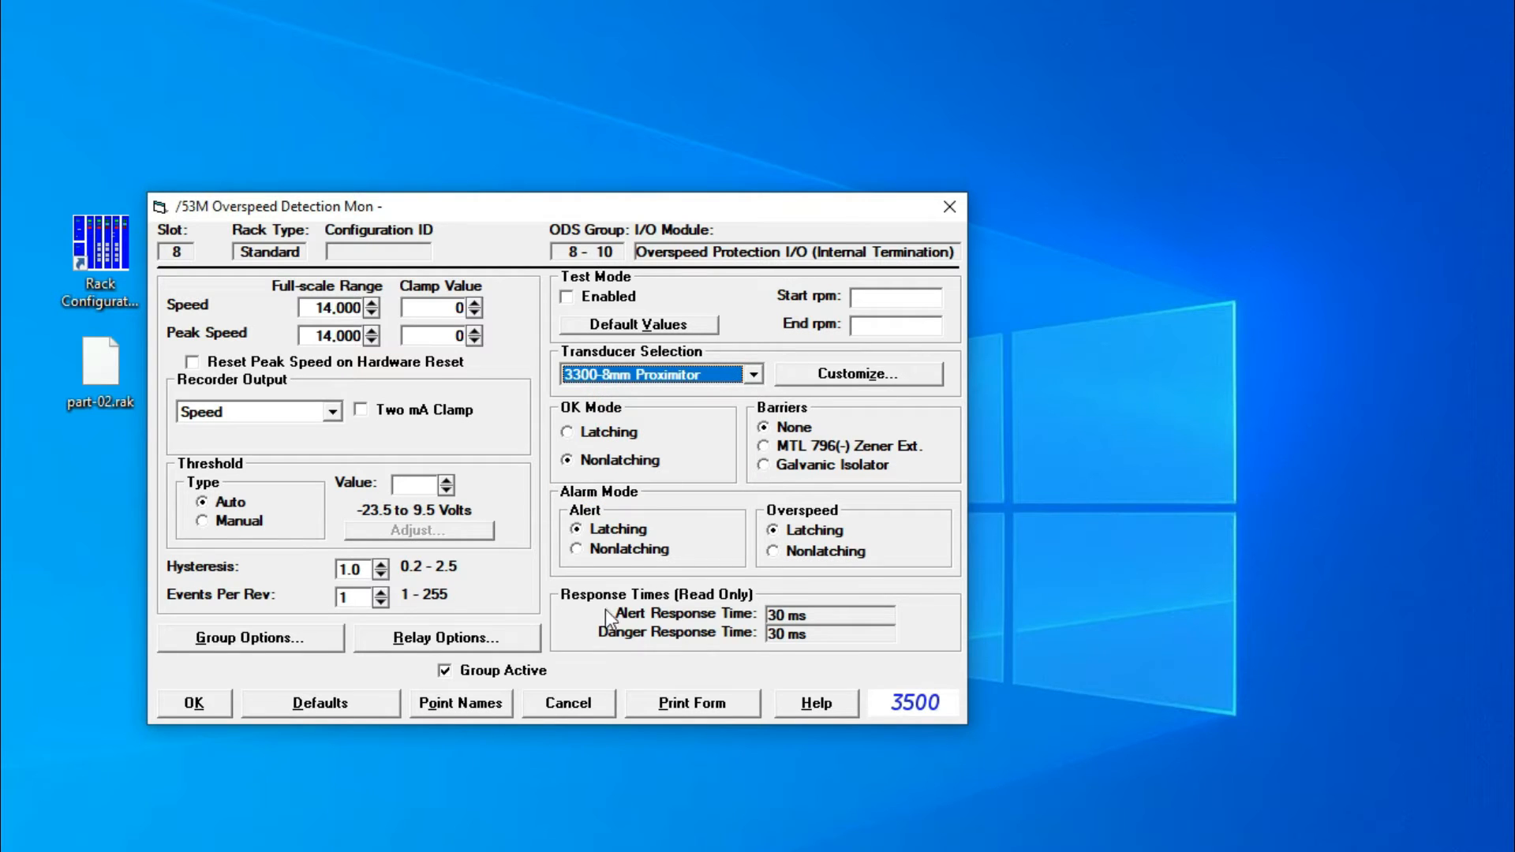
Step: Assign the Overspeed parameter to Relay 4 in the slot 8 overspeed monitor's relay options and accept them
click(443, 638)
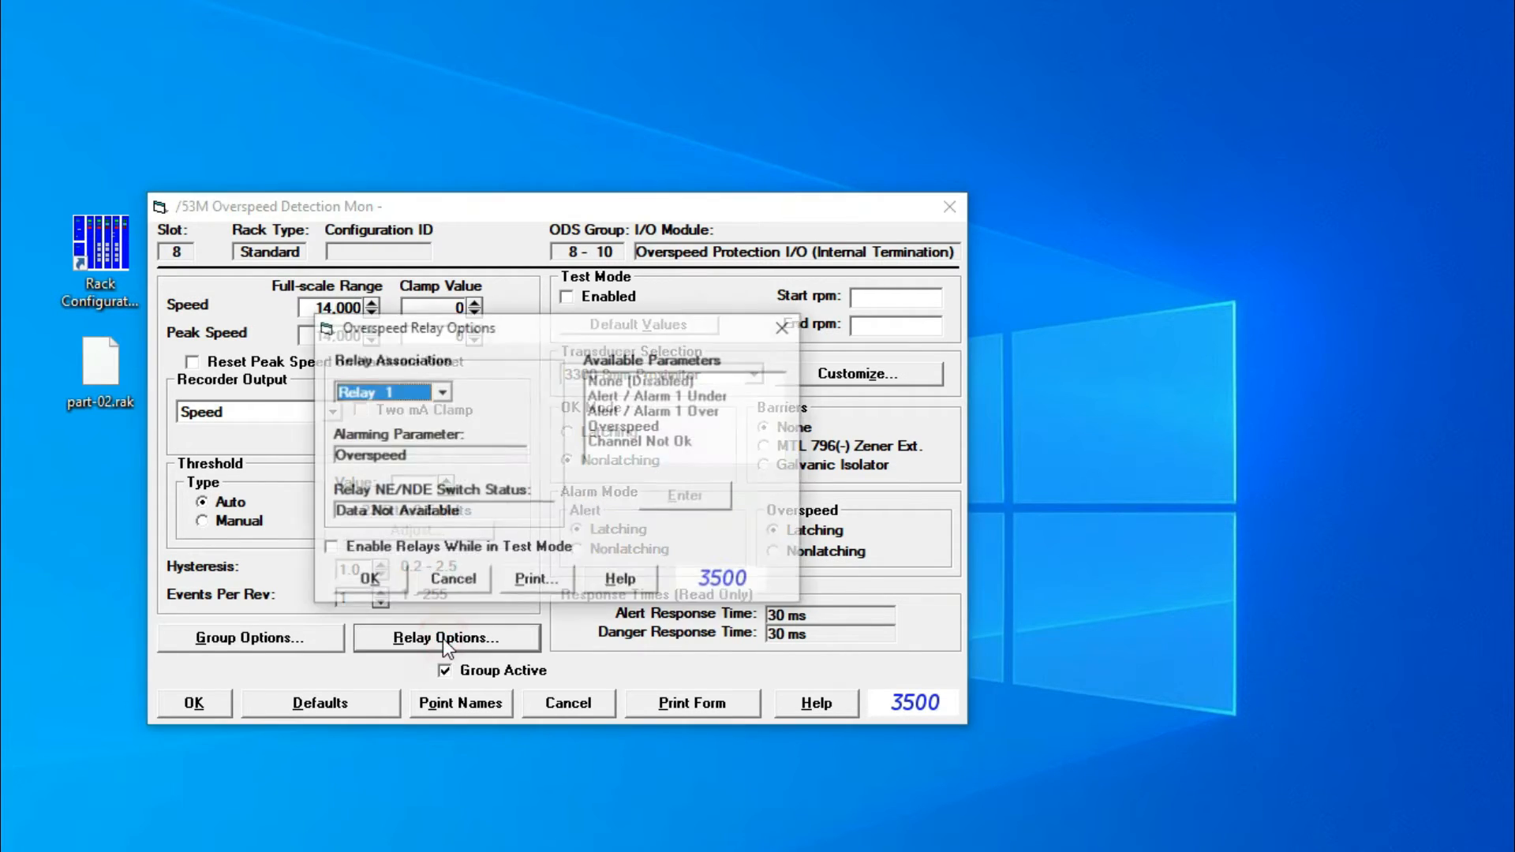
click(445, 391)
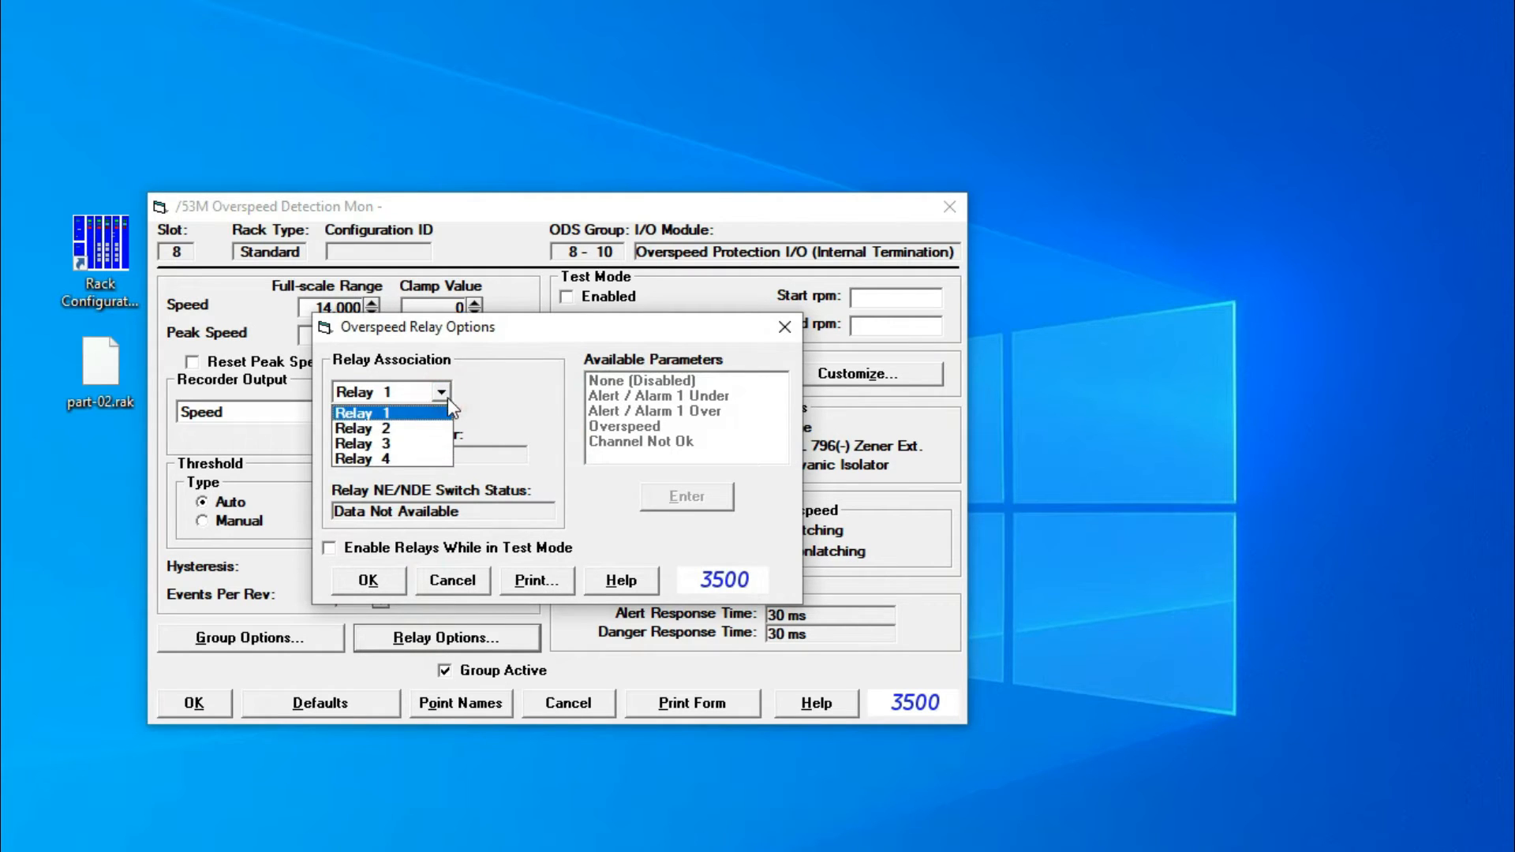
click(387, 460)
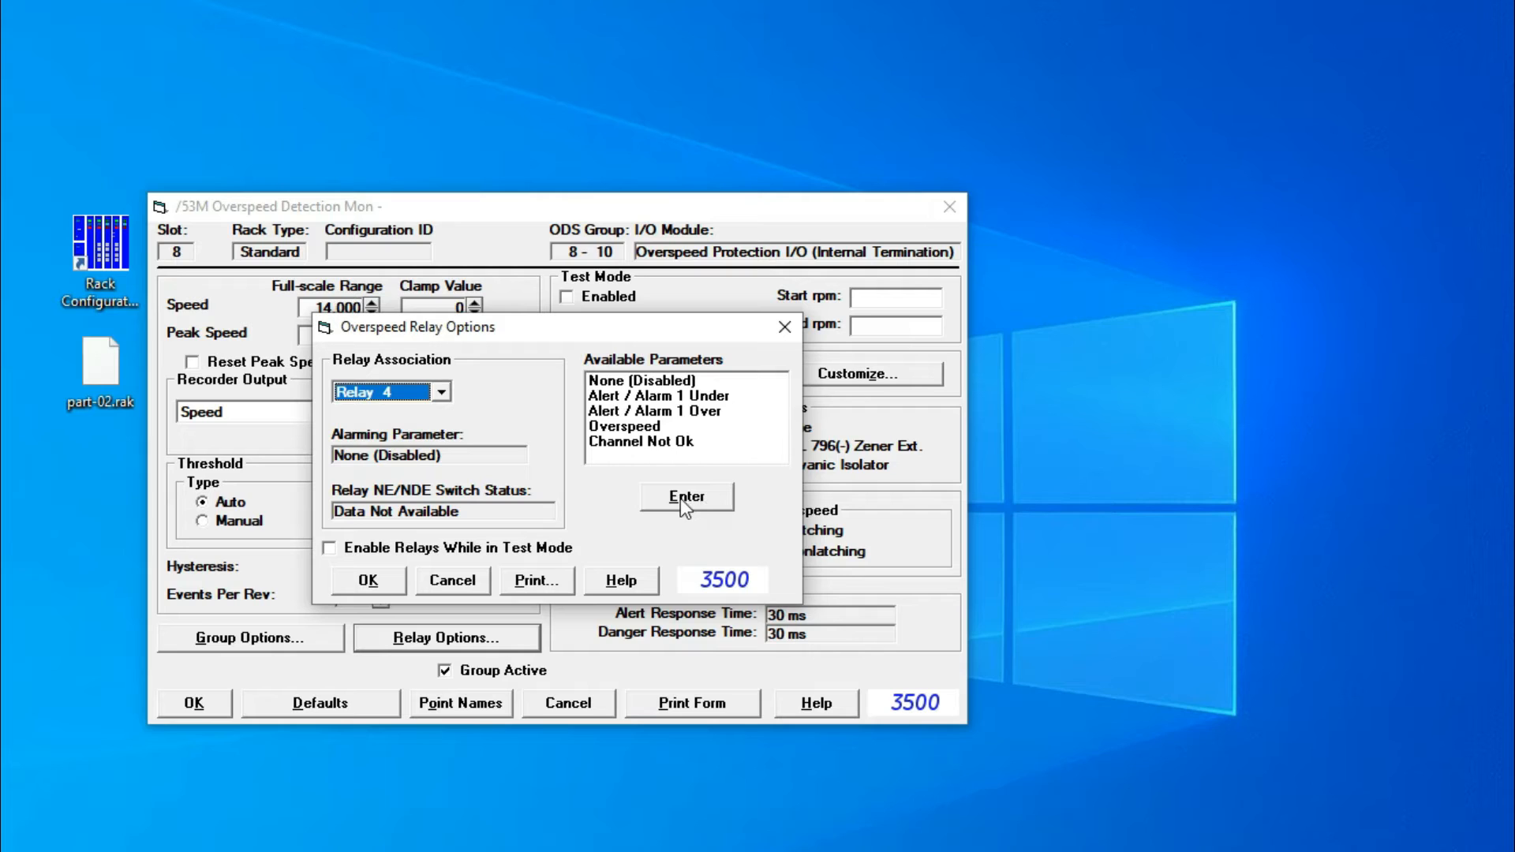
click(645, 396)
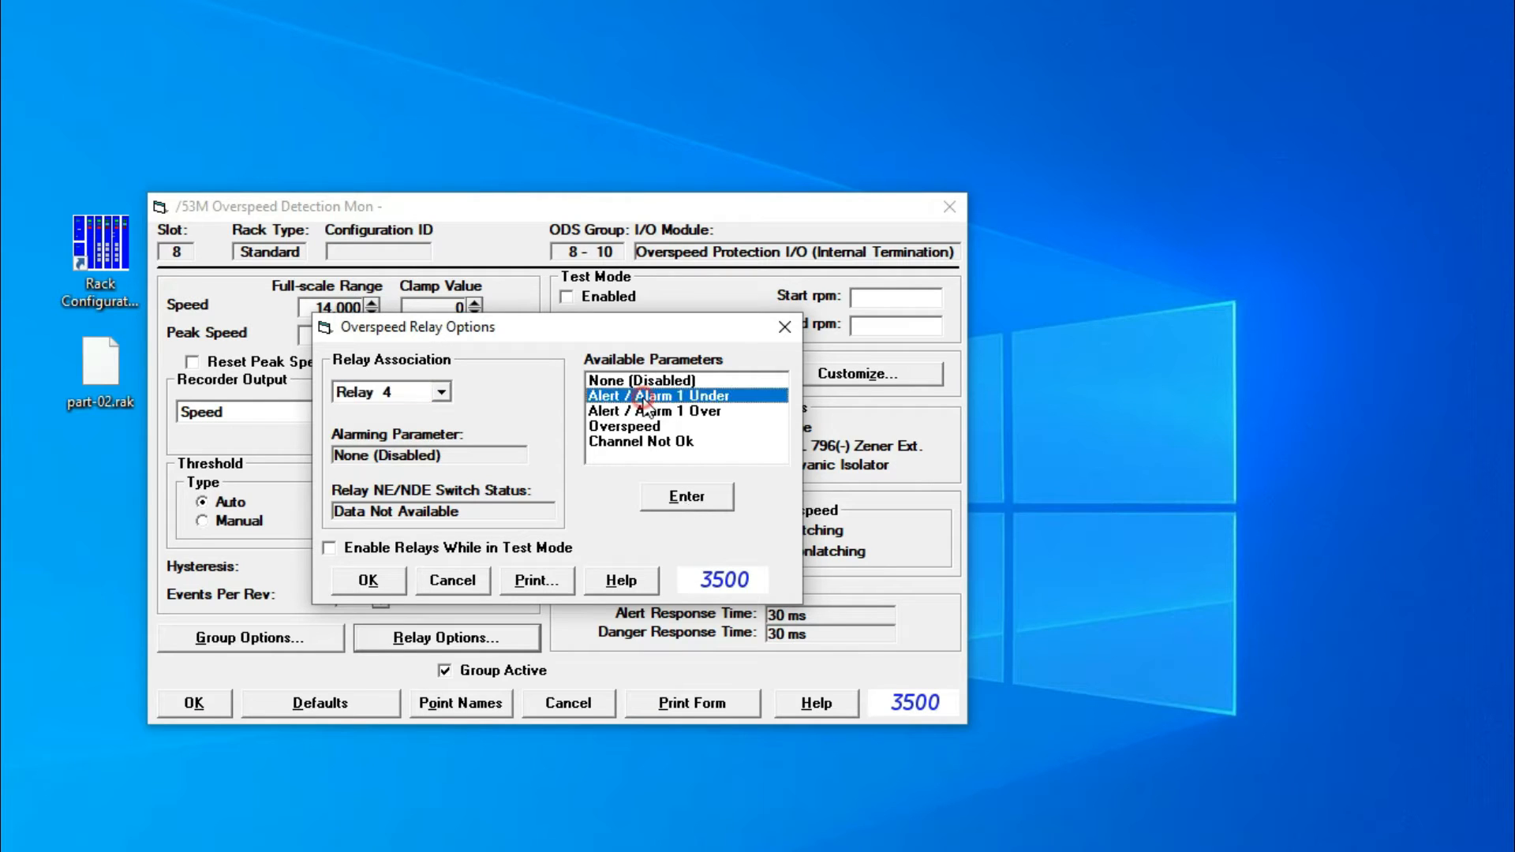
click(630, 411)
click(628, 427)
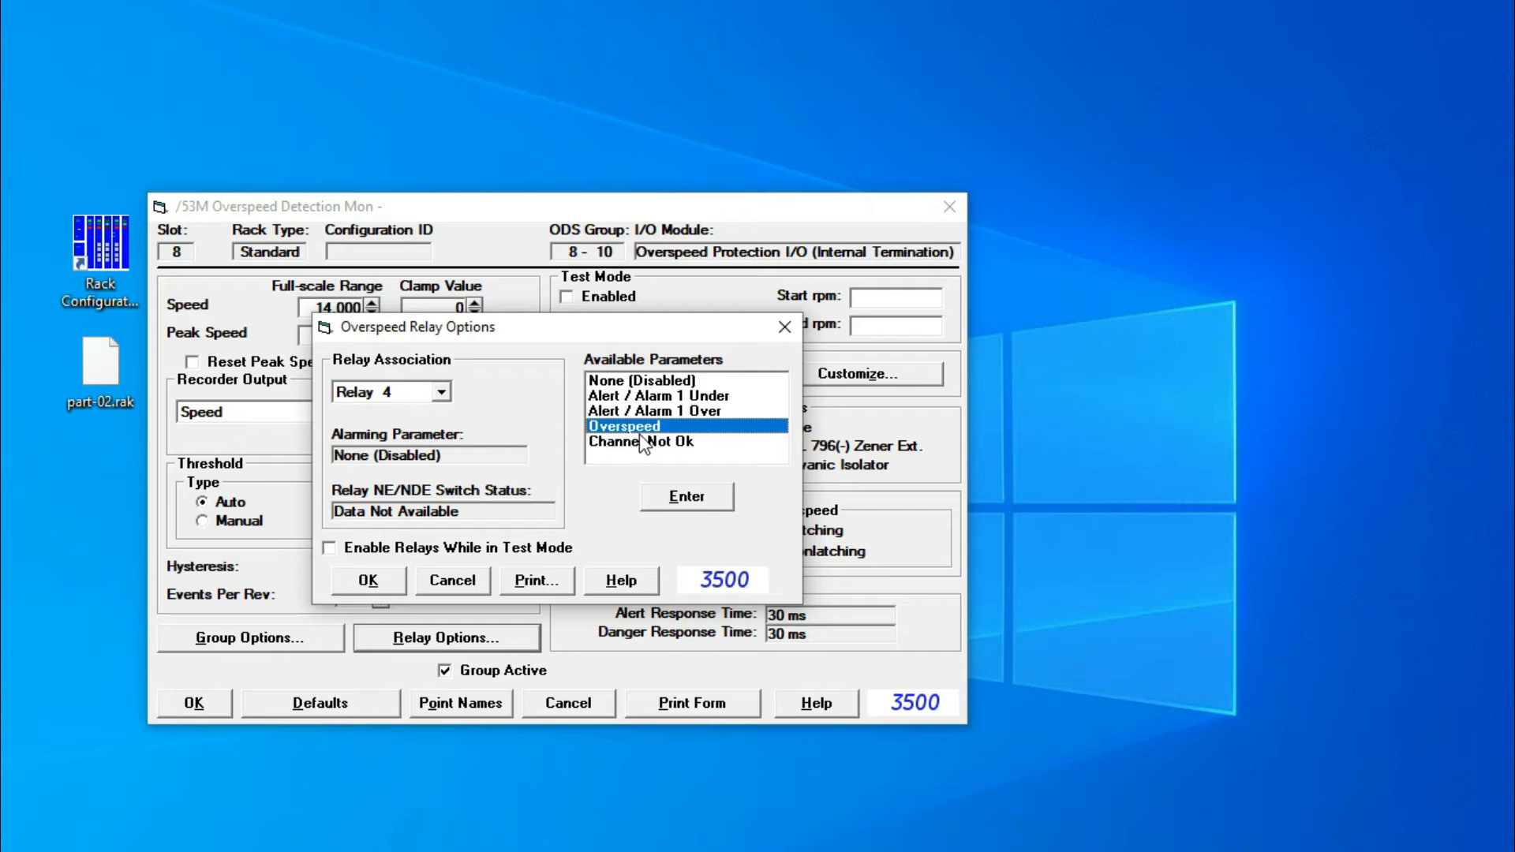
click(675, 496)
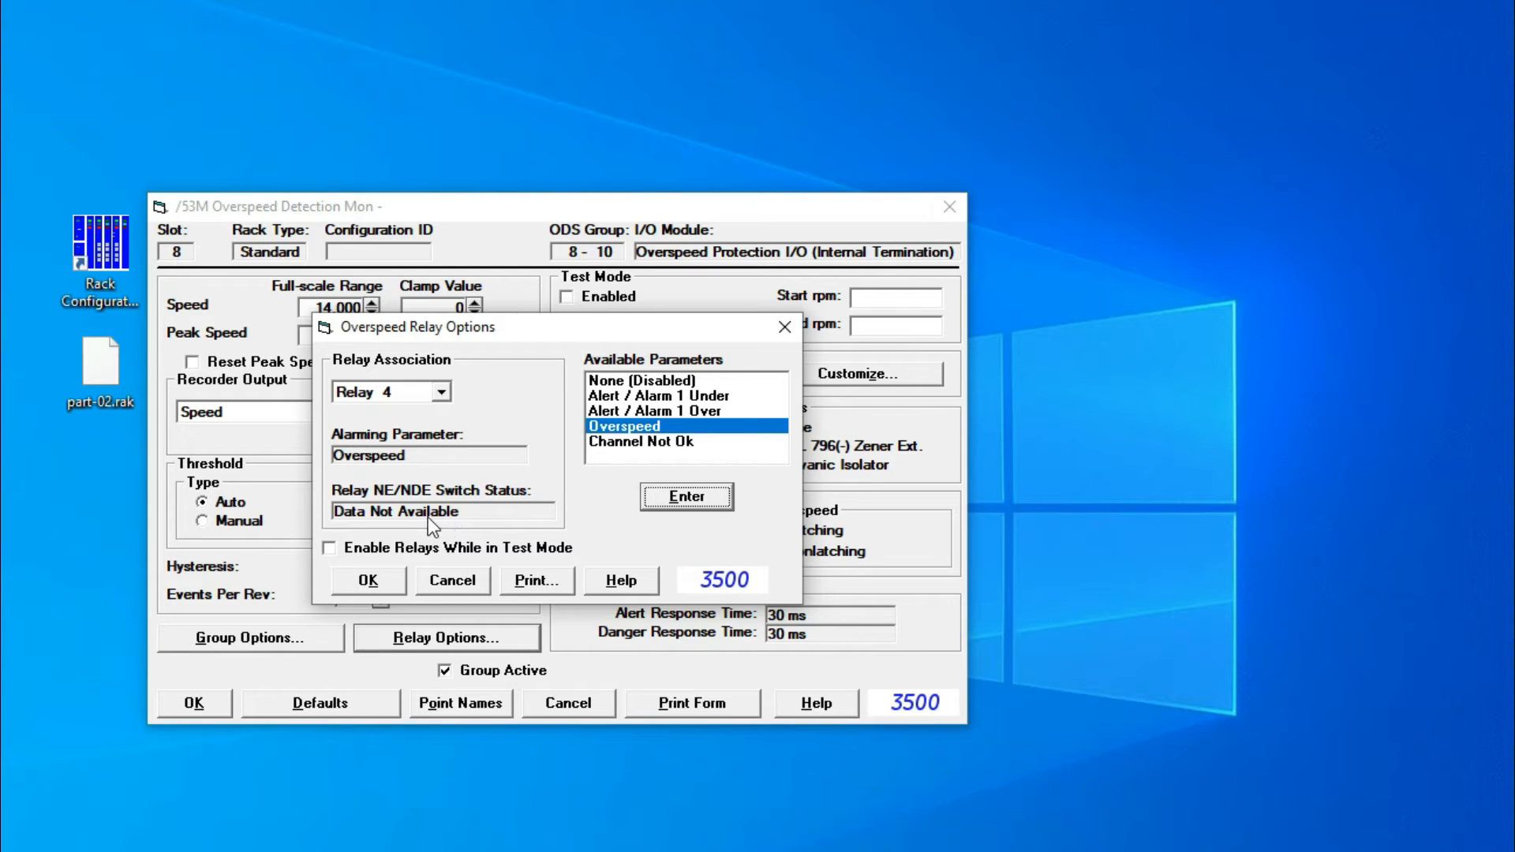
click(388, 453)
click(367, 580)
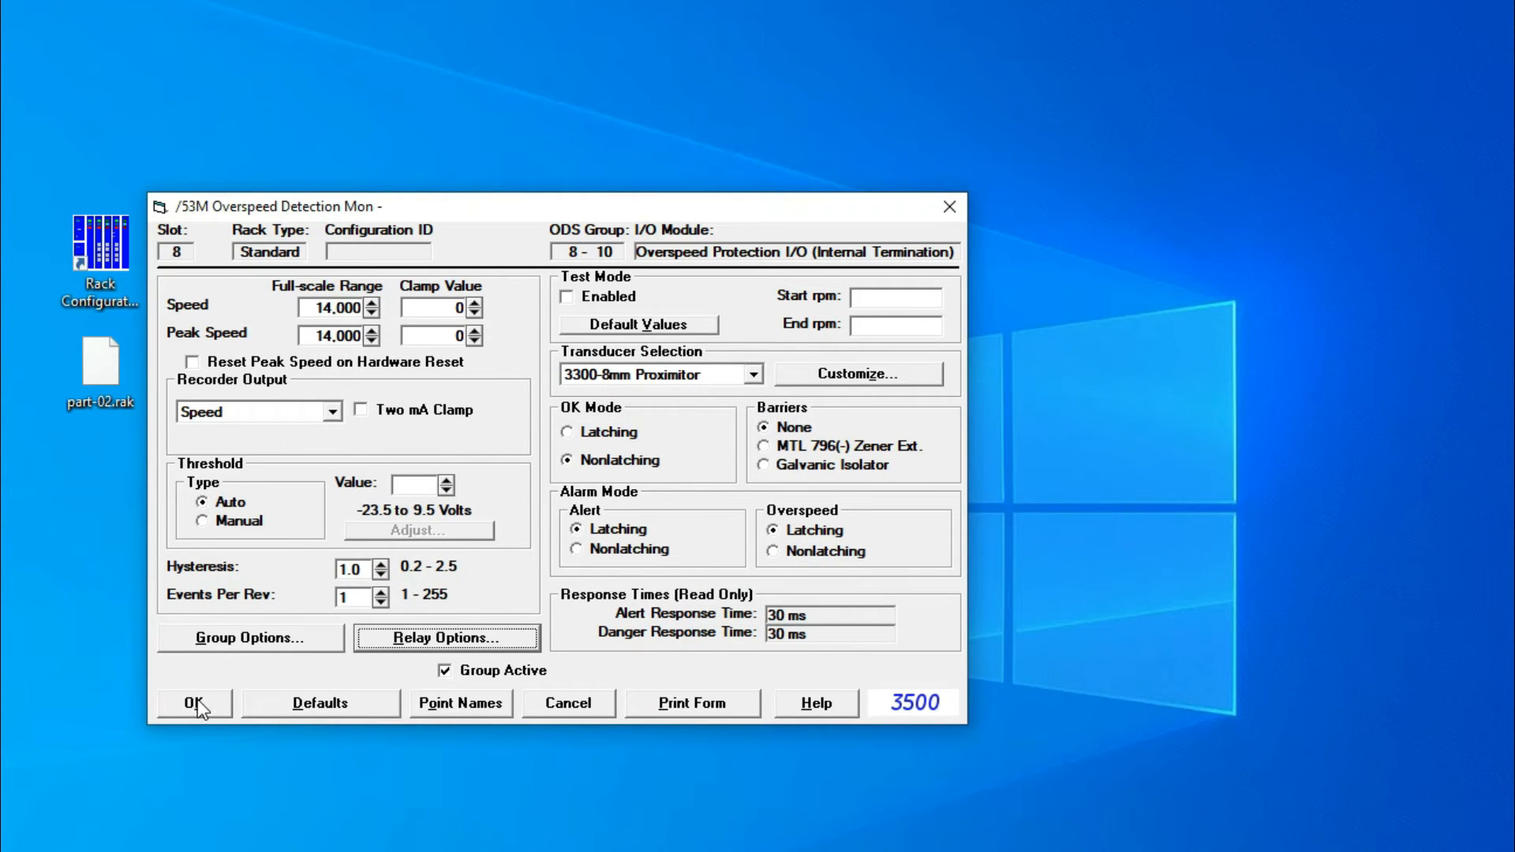
Step: Set the overspeed group to Dependent Voting with Alarm if All Group Members are Faulted, and accept the slot 8 monitor configuration
click(215, 639)
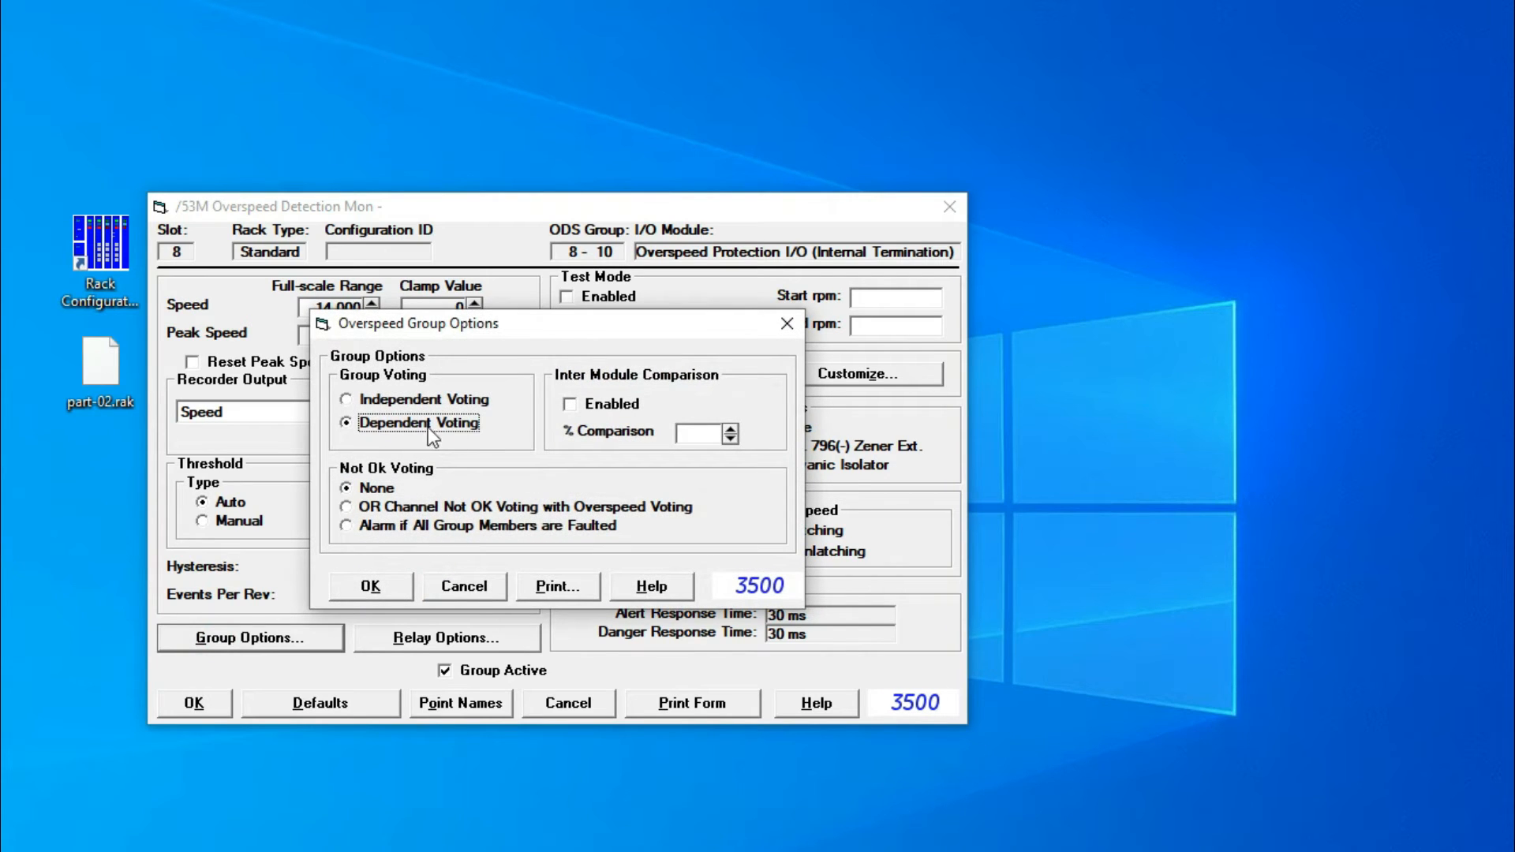
click(385, 400)
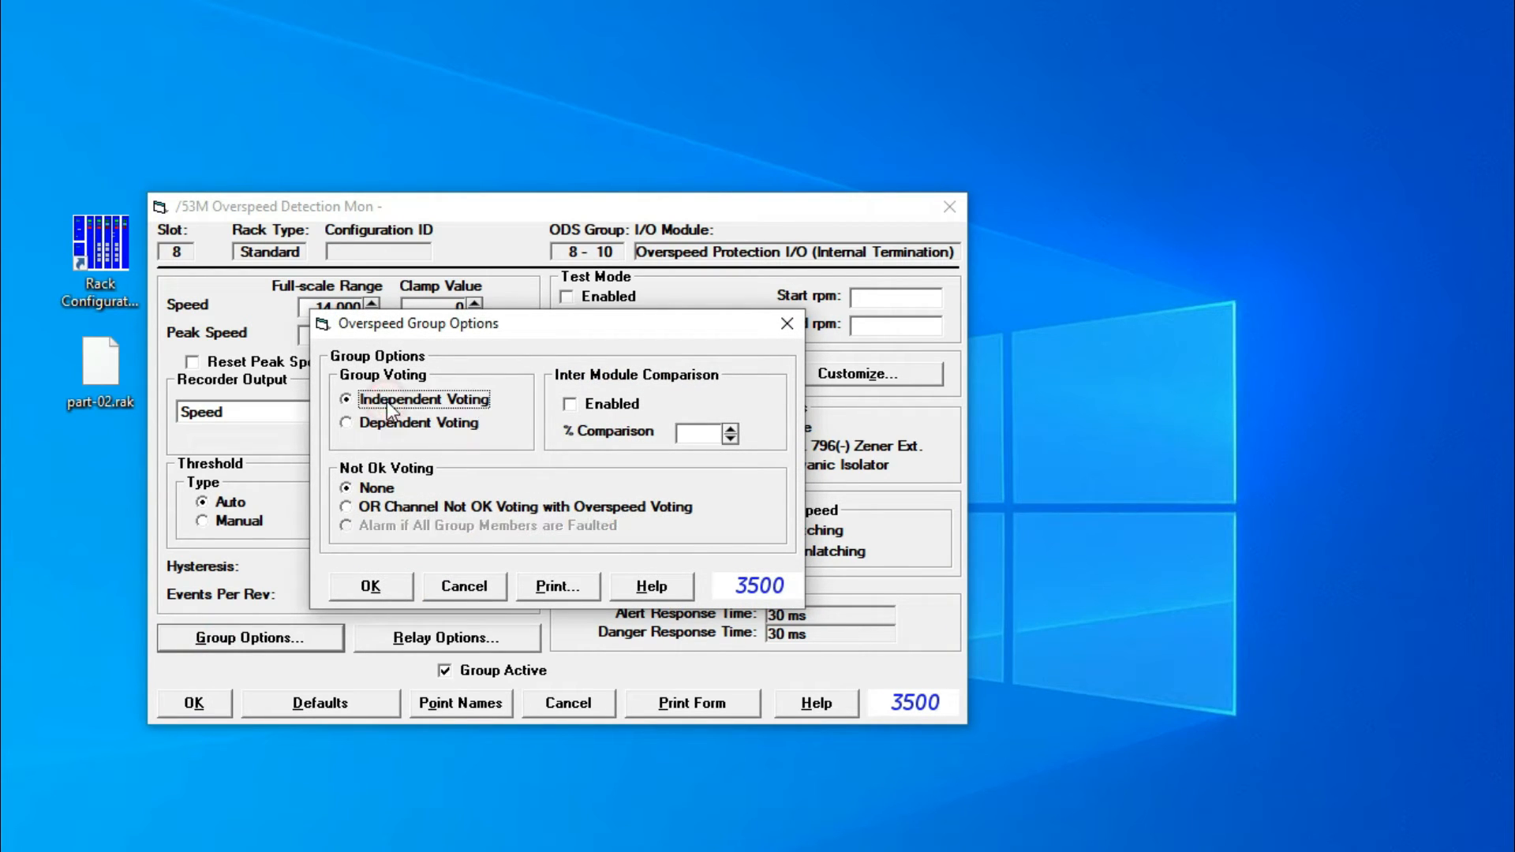
click(385, 425)
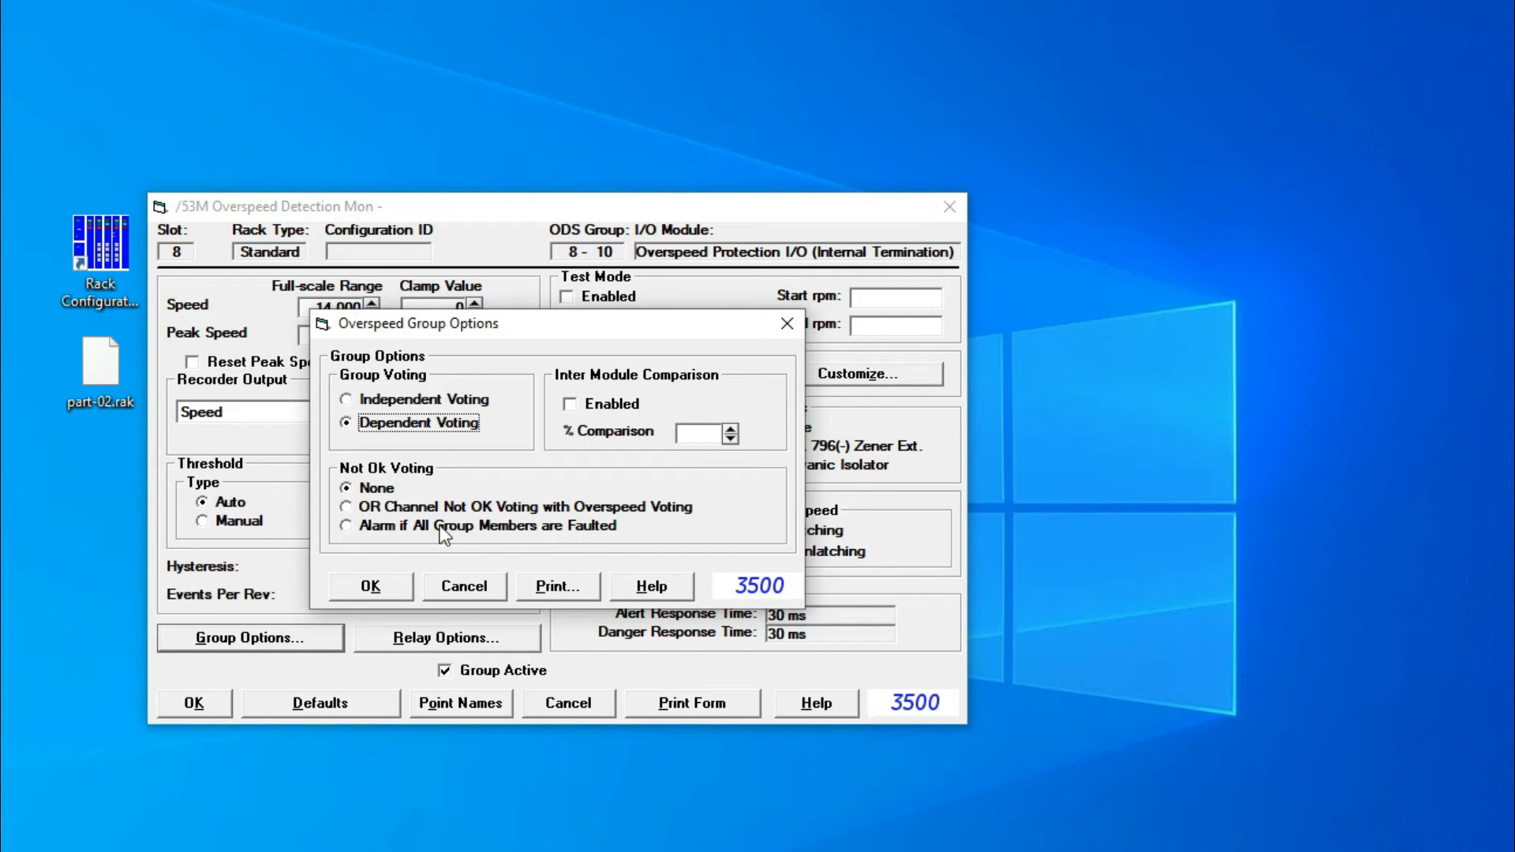
click(347, 525)
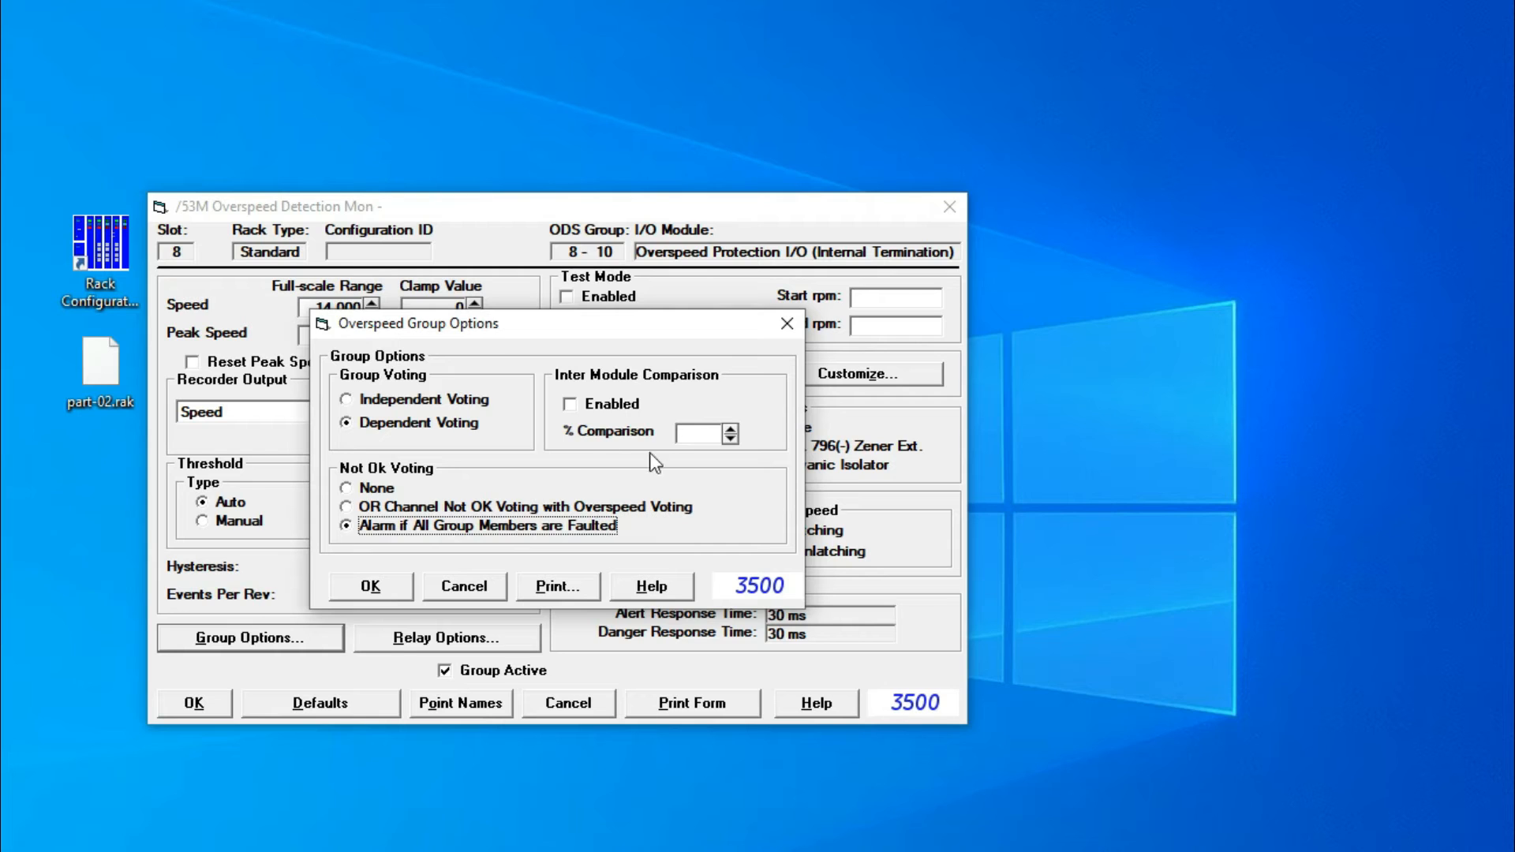
click(376, 585)
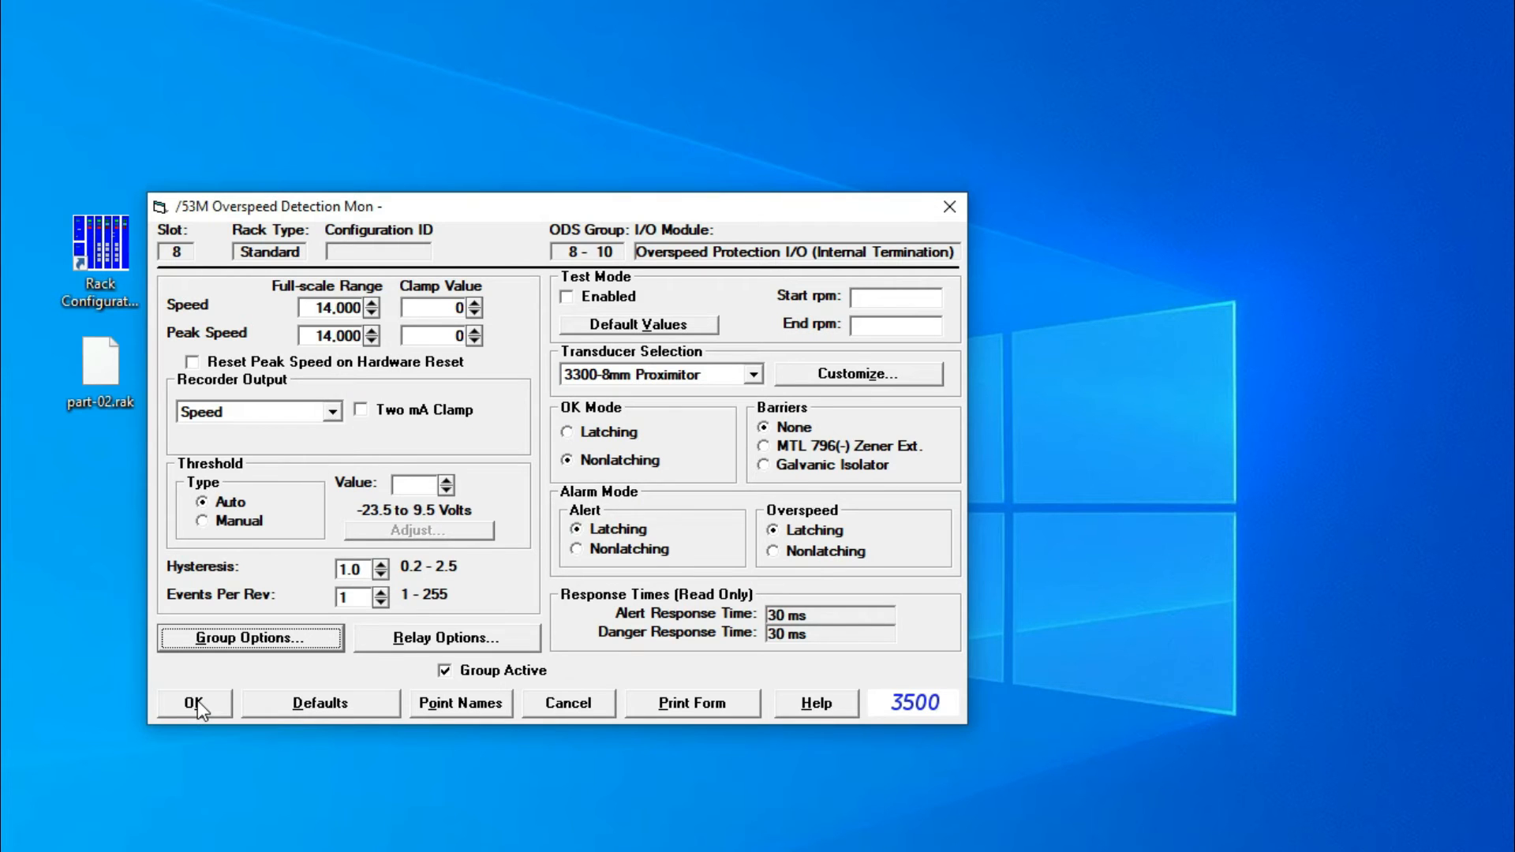
click(196, 703)
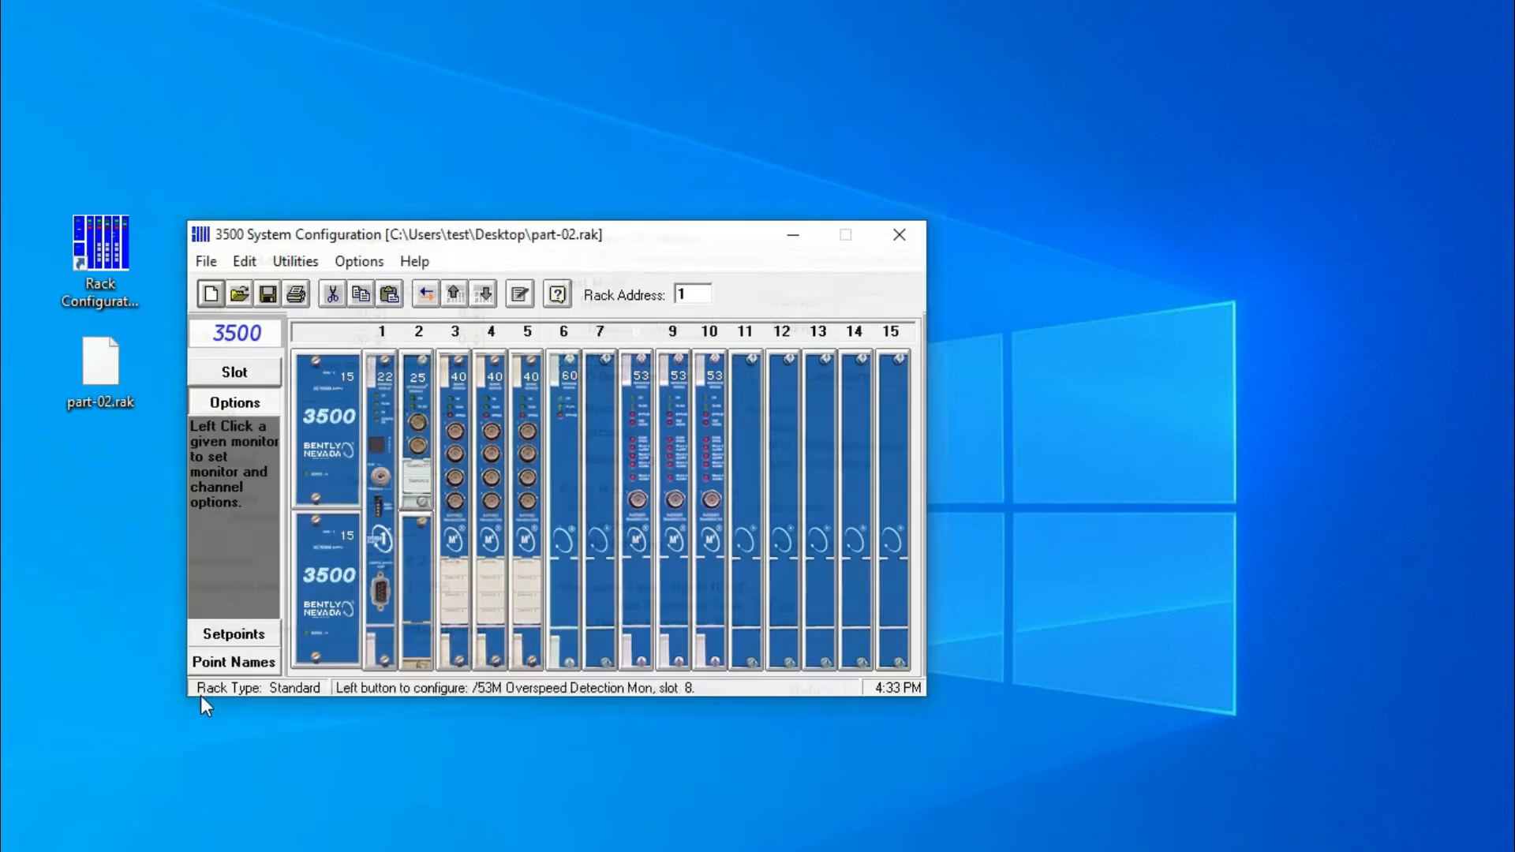
Step: Set the slot 9 overspeed monitor's hysteresis to 1.0 and accept its configuration
click(672, 420)
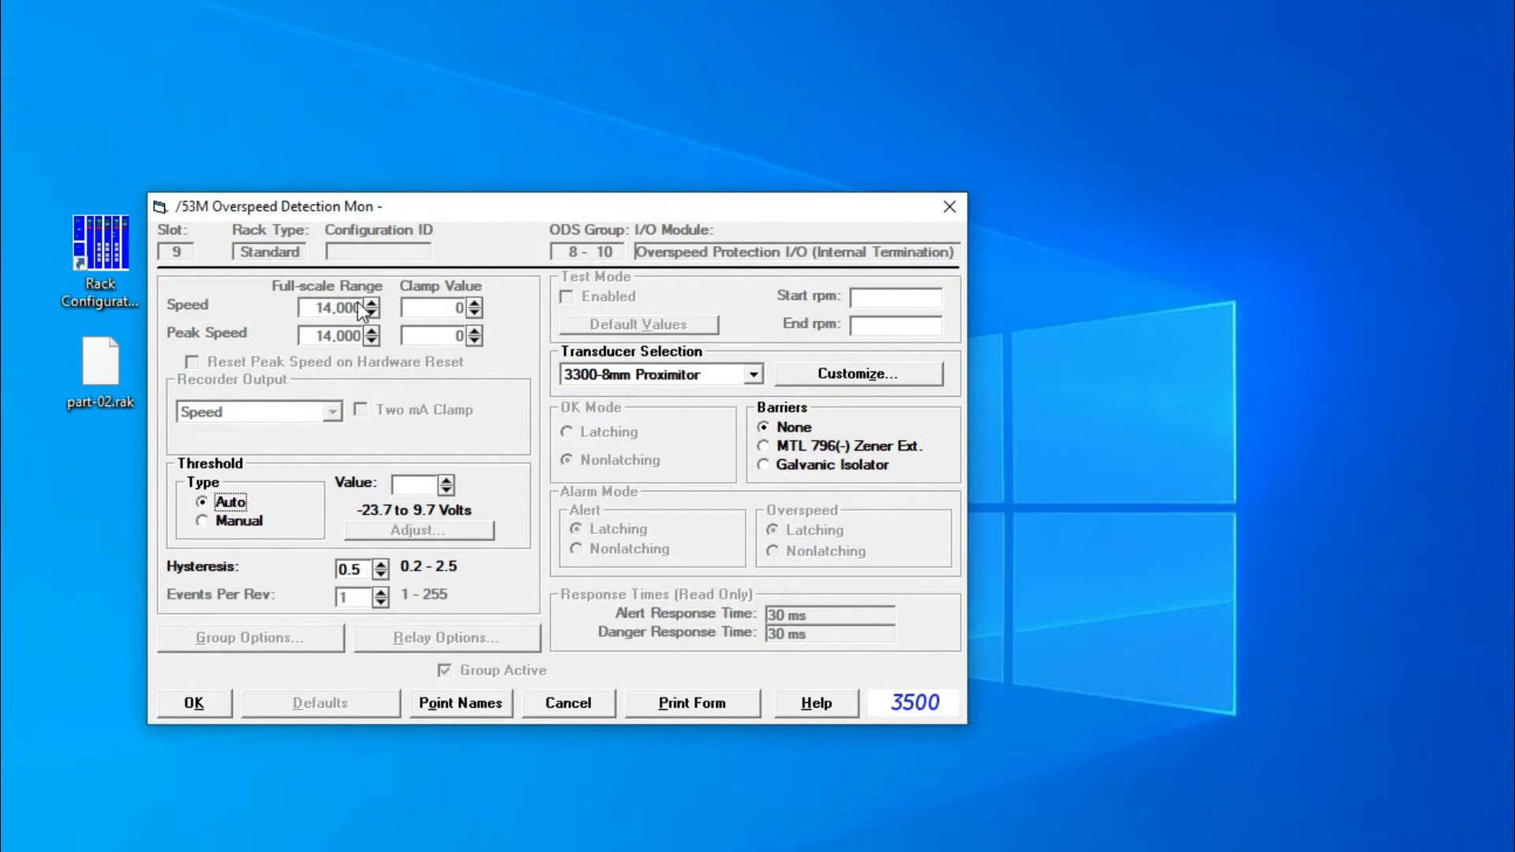
click(381, 565)
click(381, 564)
click(382, 565)
click(381, 565)
click(381, 565)
click(193, 703)
Step: Set the slot 10 overspeed monitor's hysteresis to 1.0 and accept its configuration
click(717, 407)
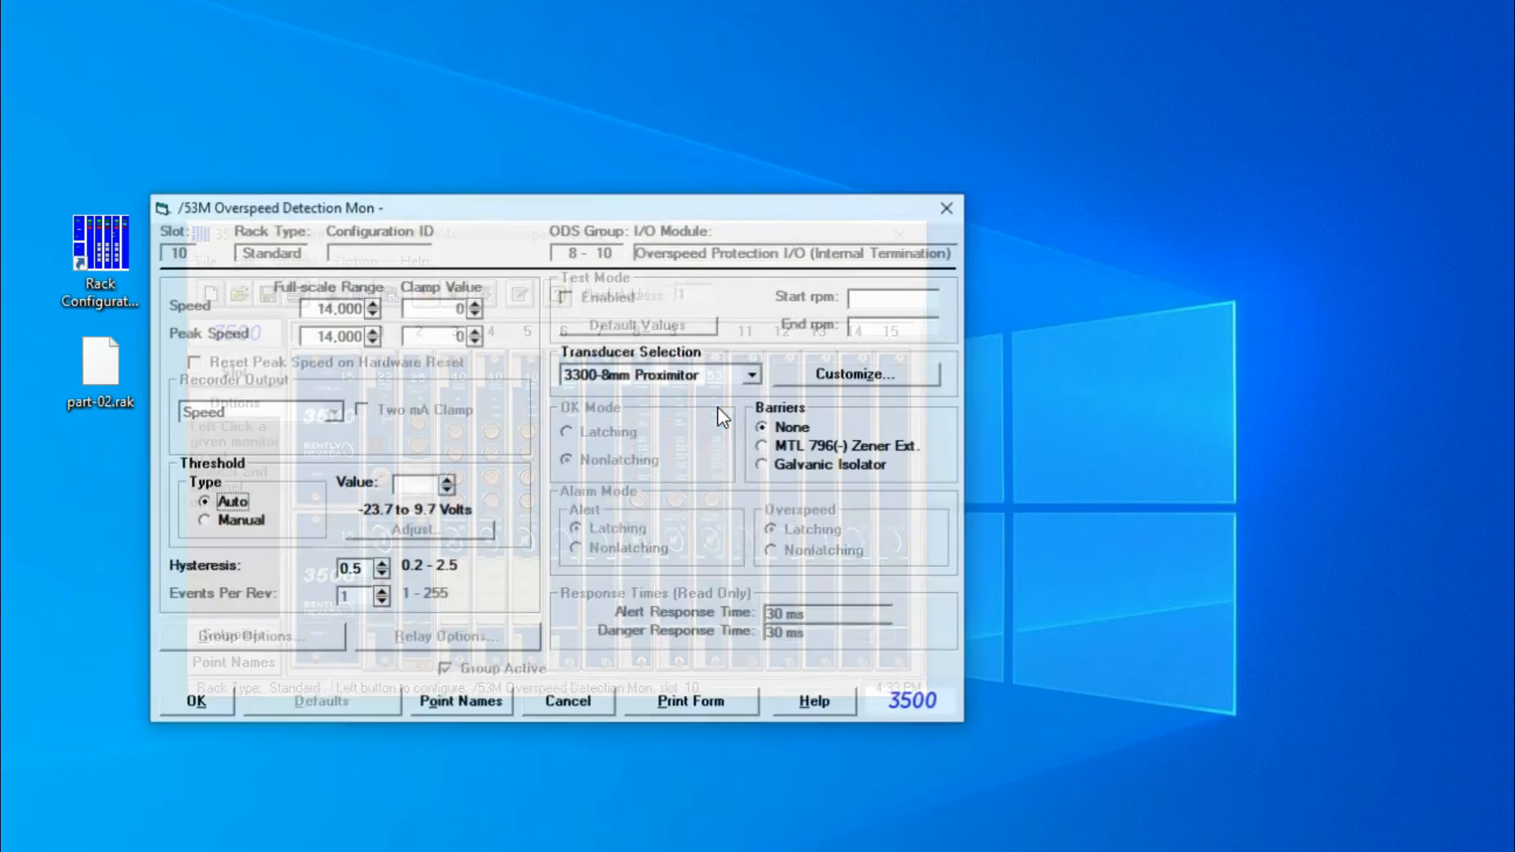
click(381, 565)
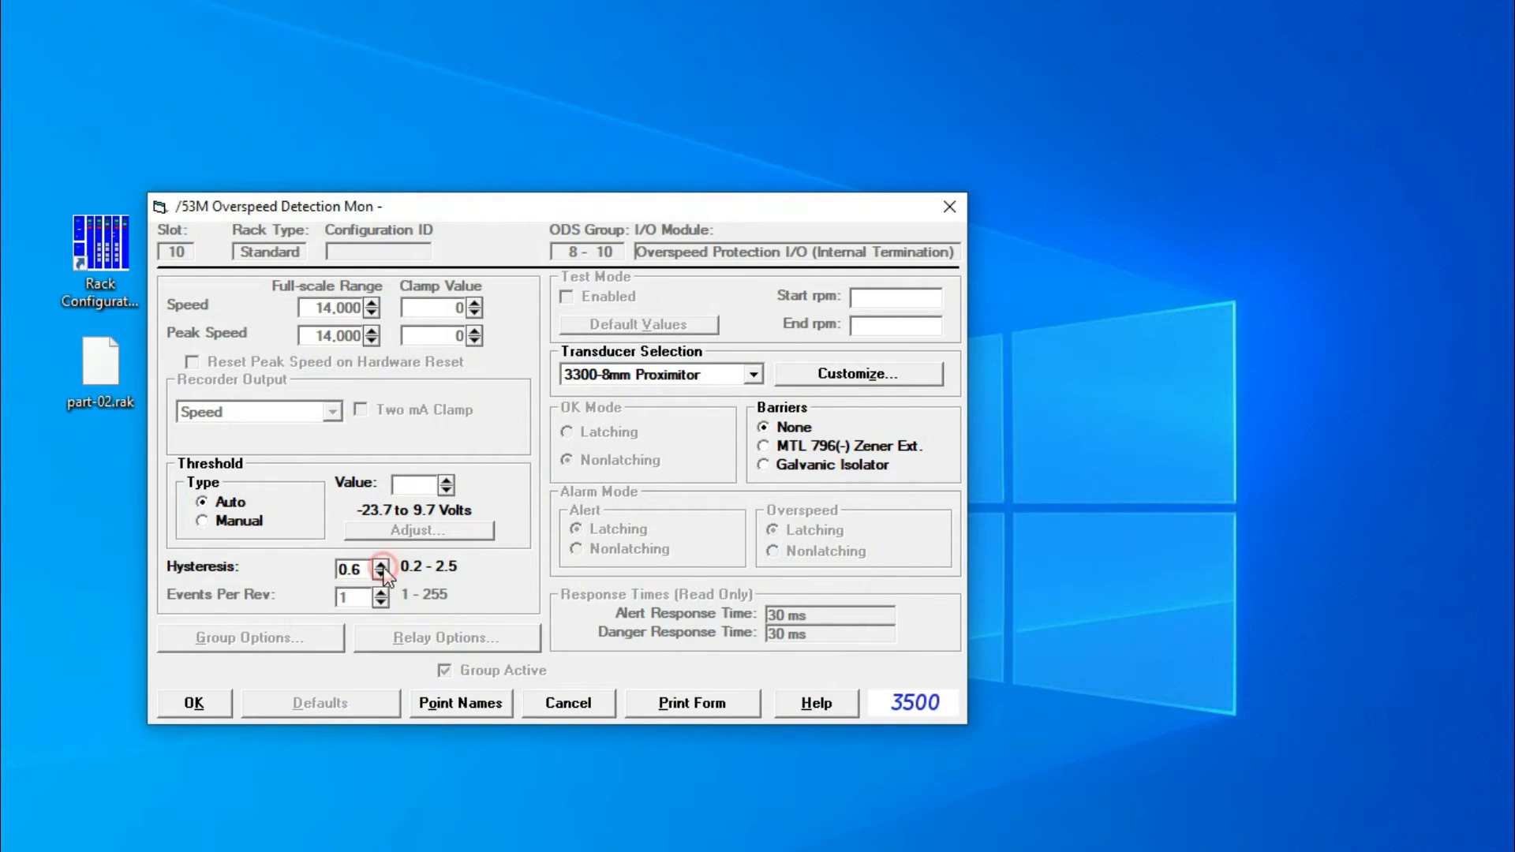
click(381, 564)
click(381, 565)
click(381, 565)
click(381, 565)
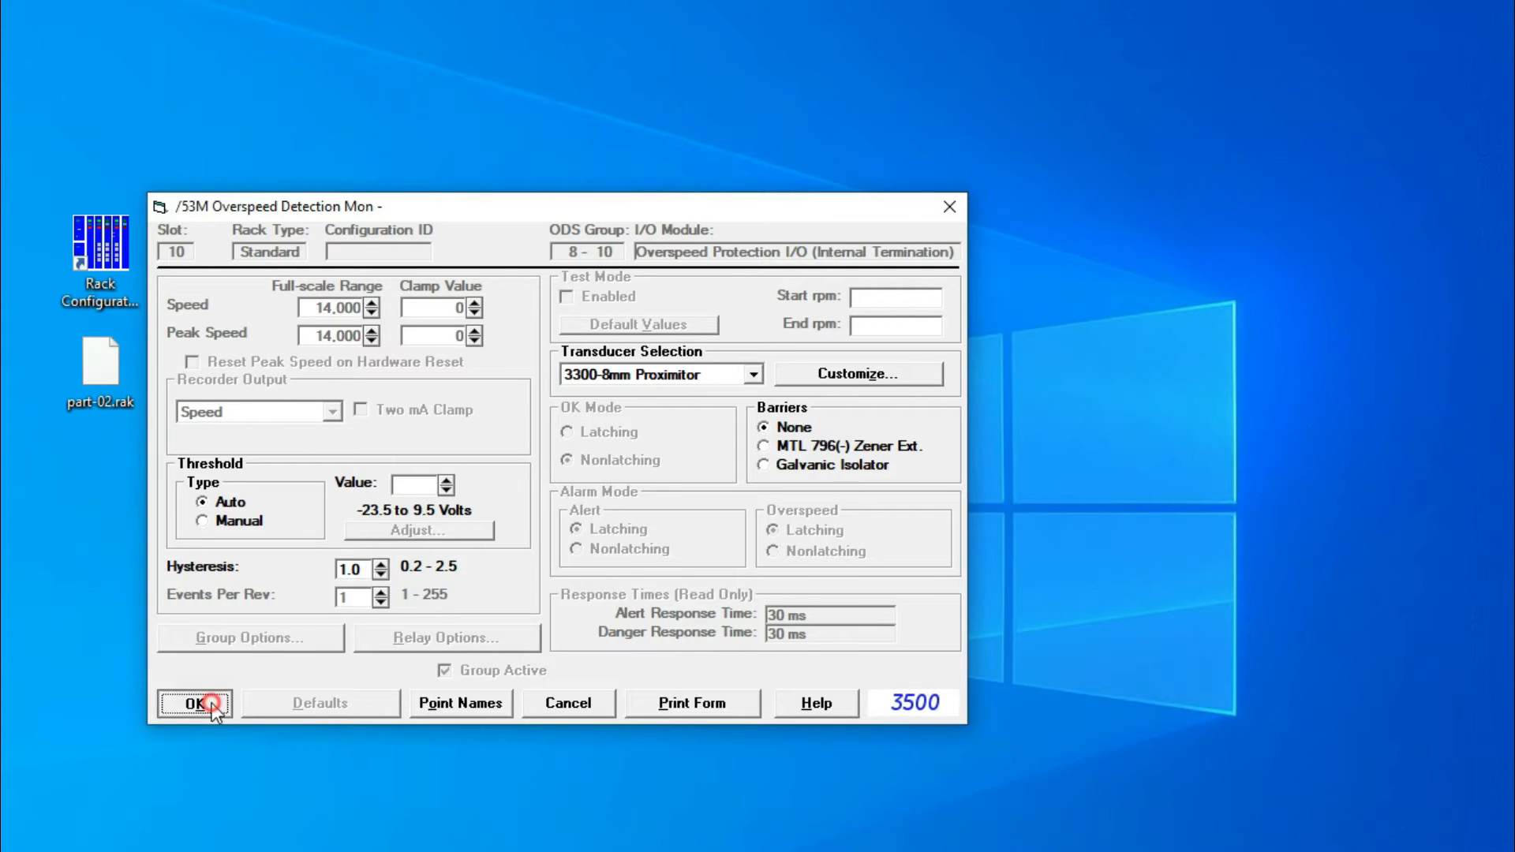
click(200, 703)
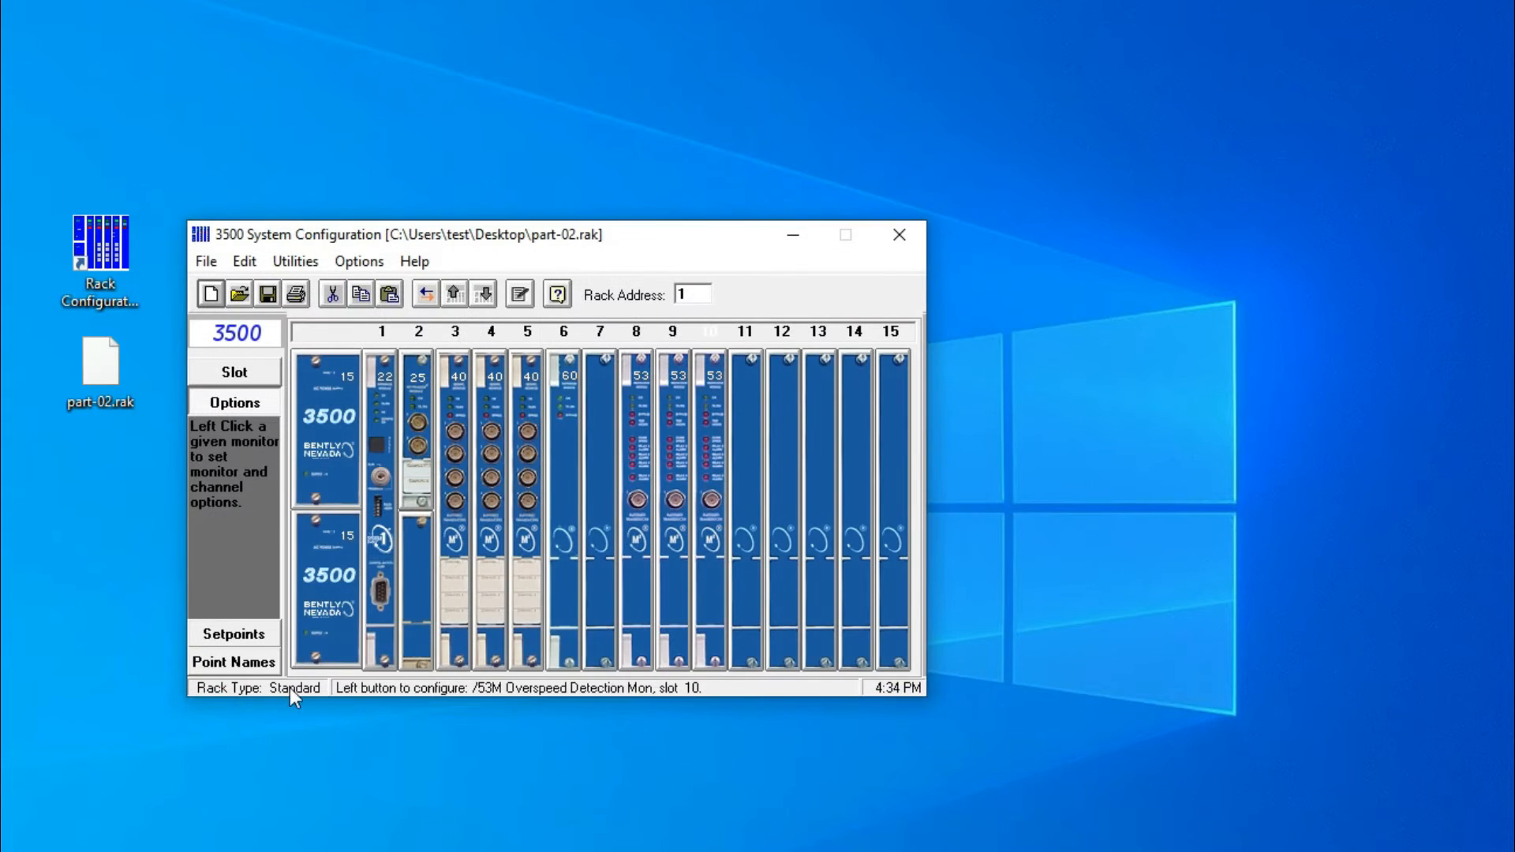
Step: Set the slot 6 temperature monitor's channel 1 setpoints to 0 and 150 for Alert, and 0 and 180 for Danger
click(246, 632)
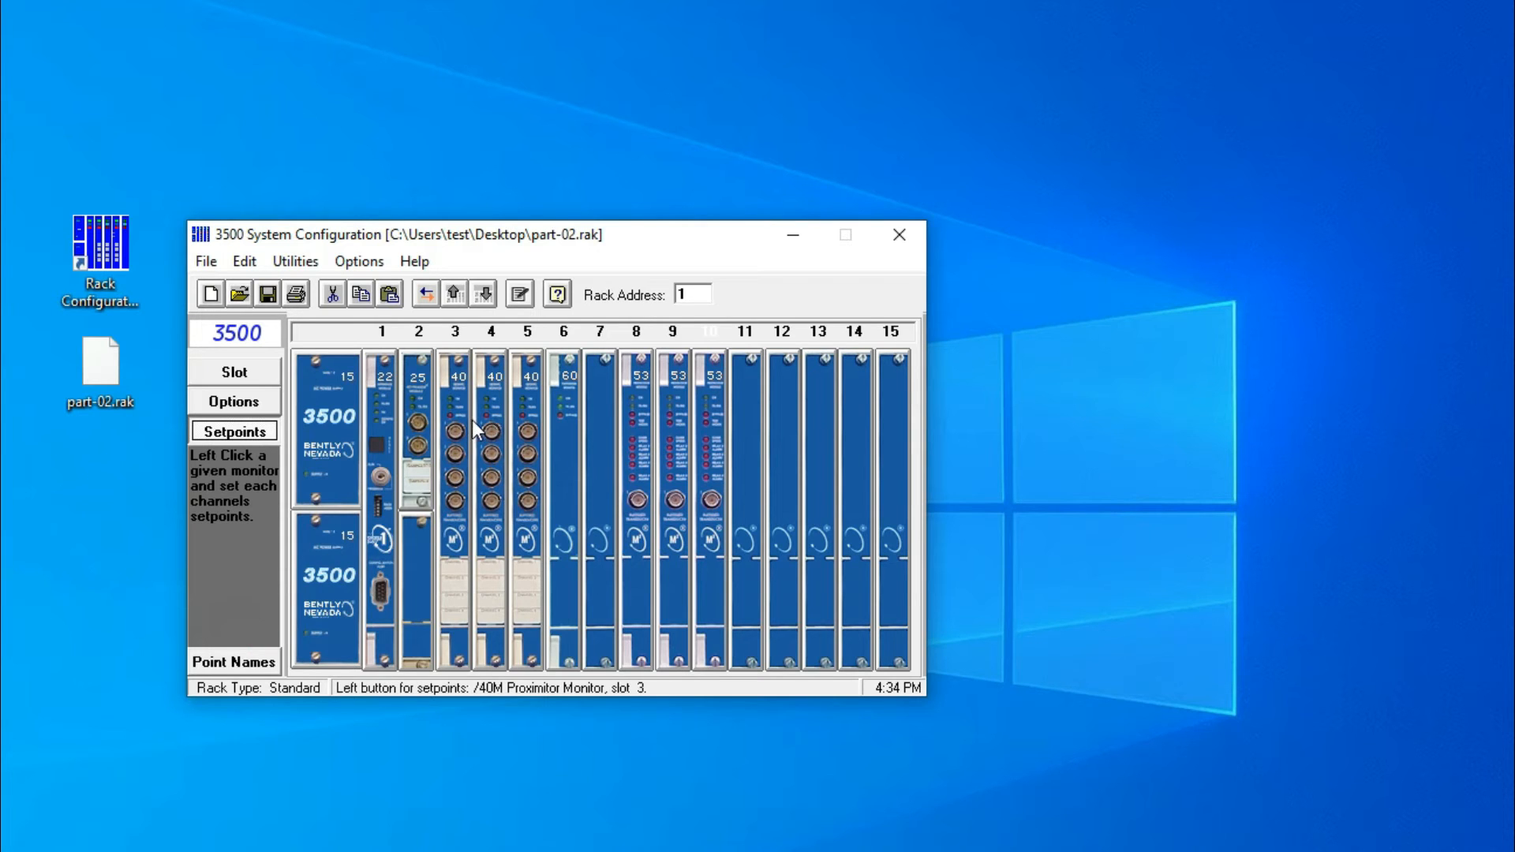
click(570, 403)
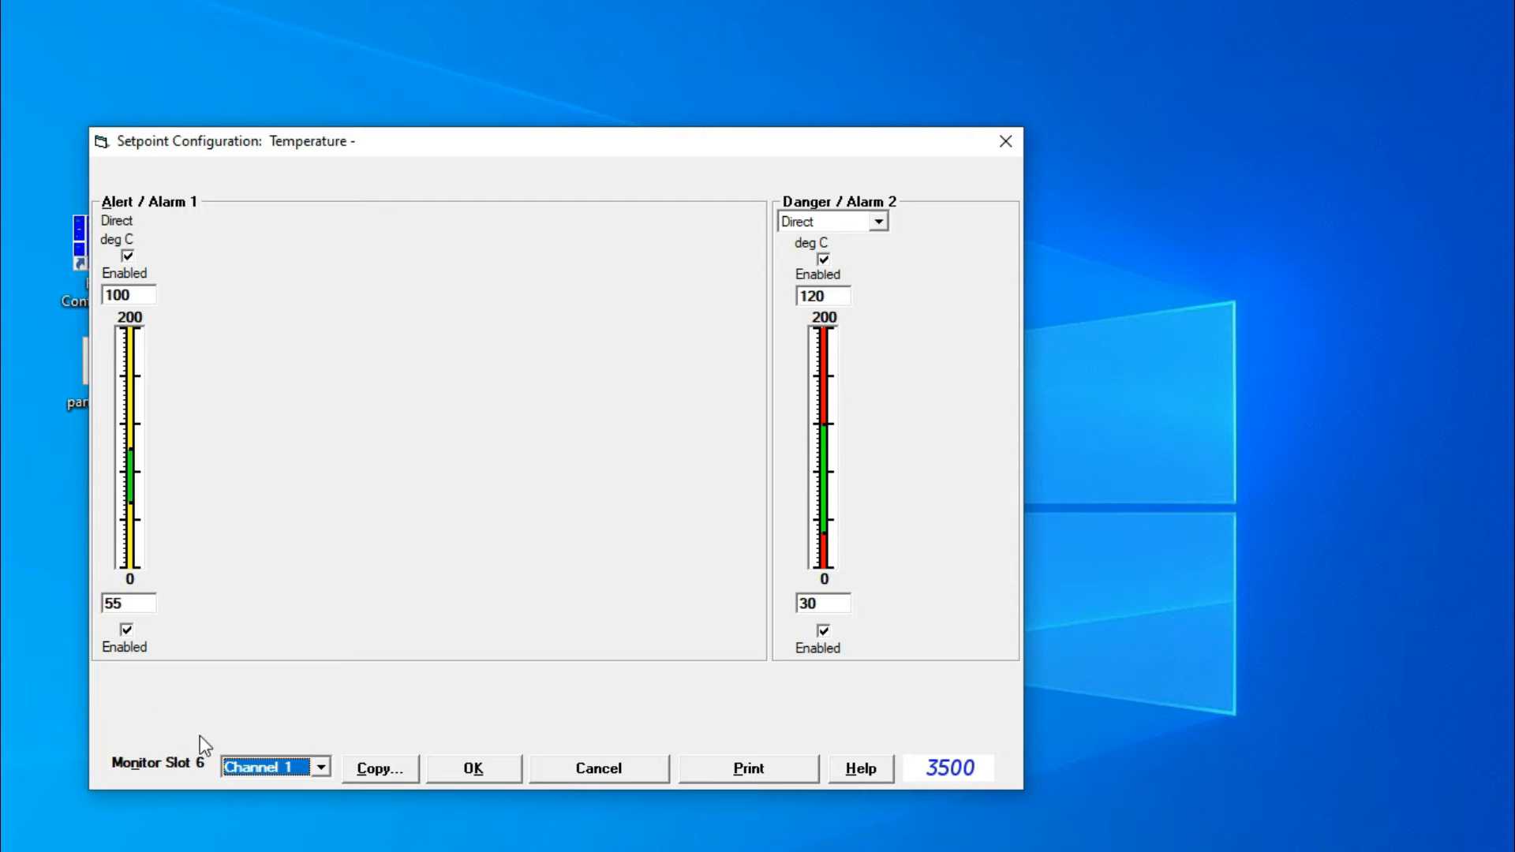
double_click(144, 603)
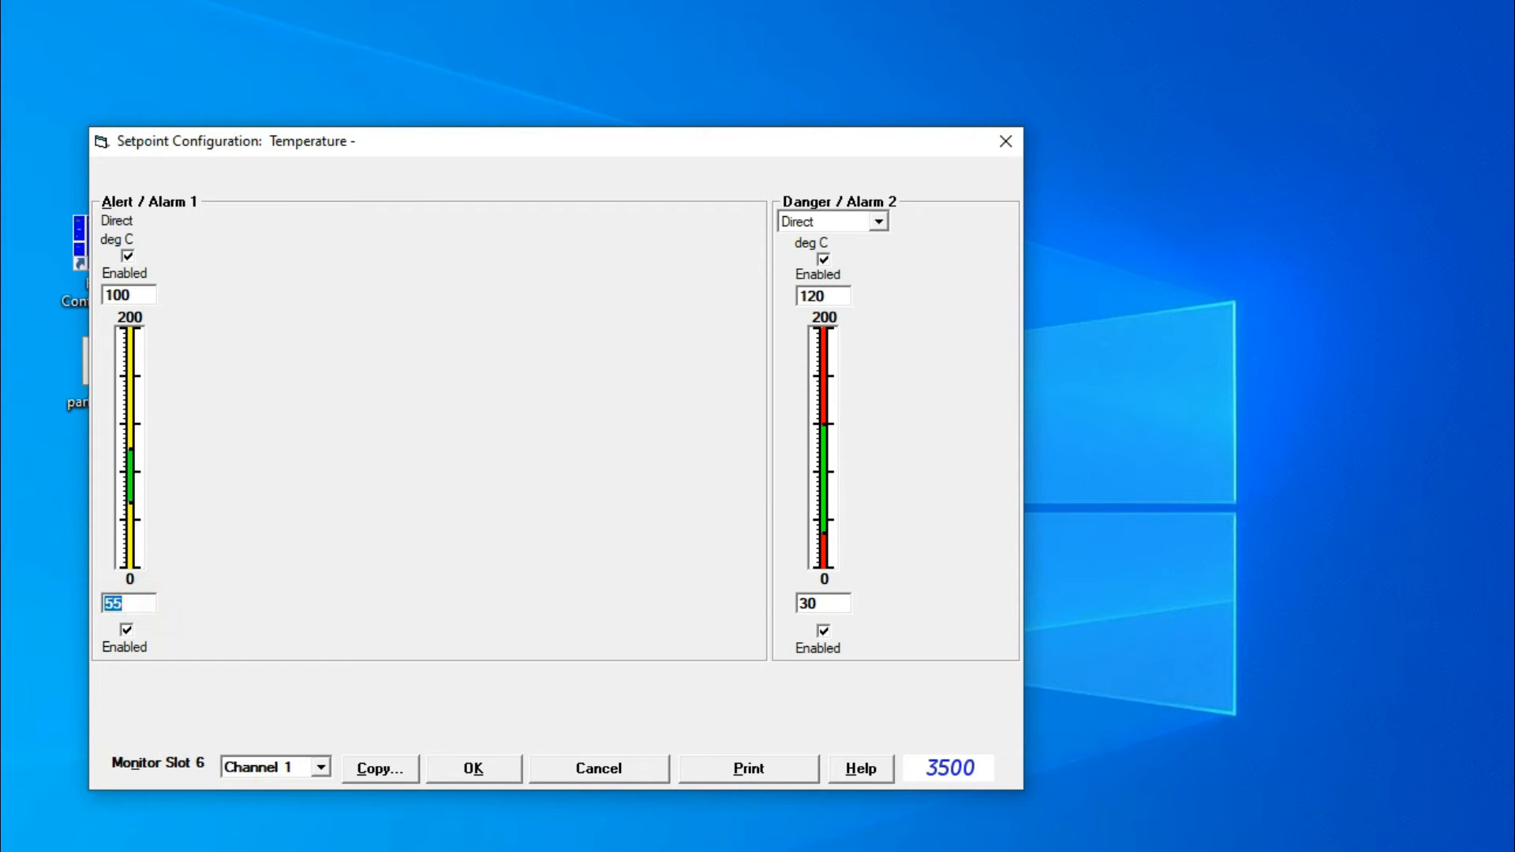
text(0)
drag(137, 290, 4, 284)
text(150)
drag(824, 604, 656, 602)
text(0)
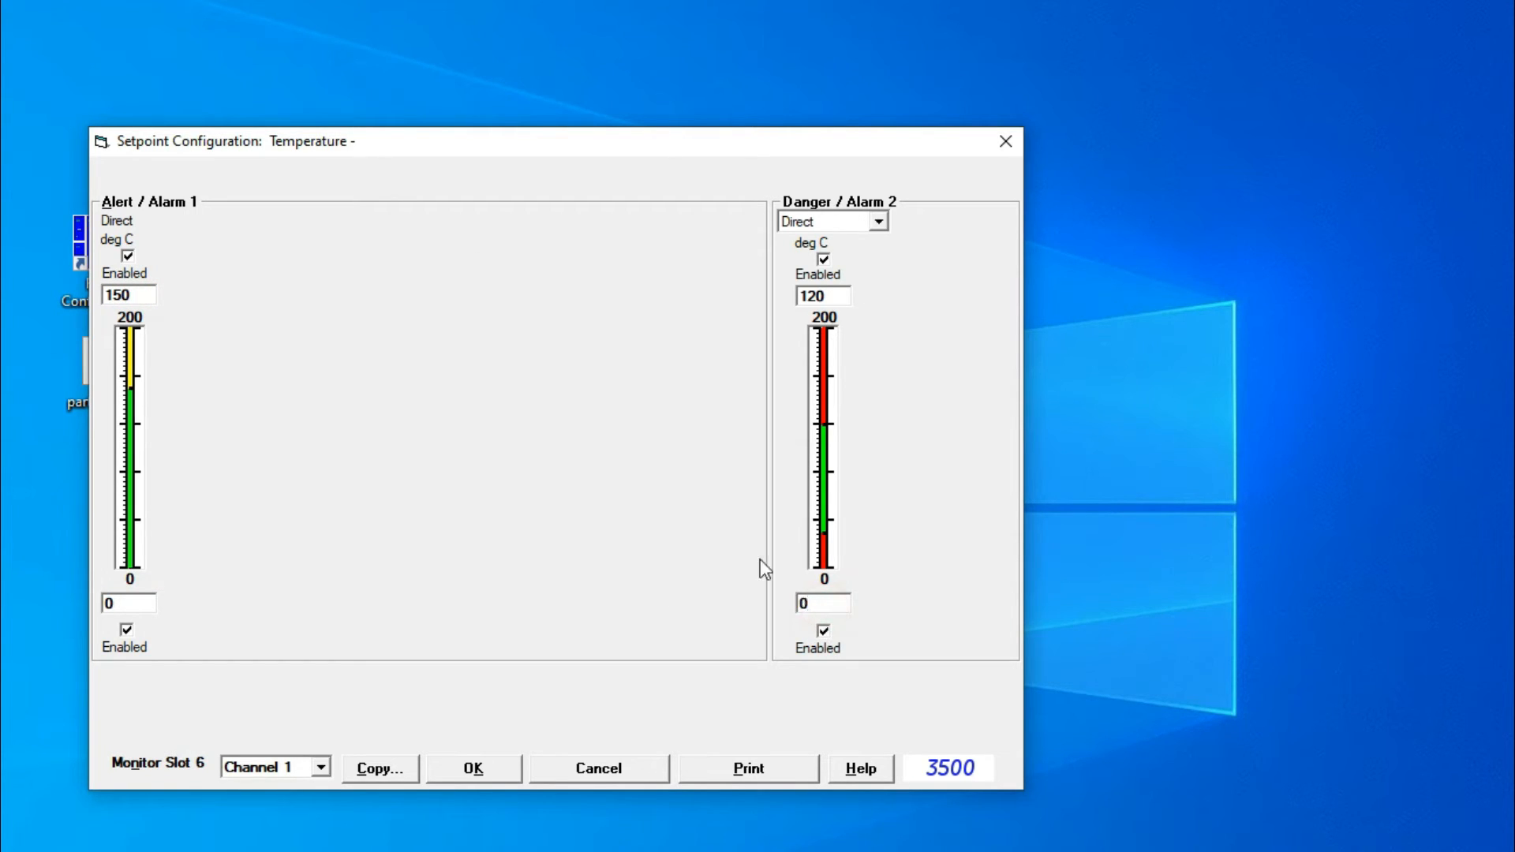
drag(838, 296, 732, 289)
text(180)
Step: Set channel 2's temperature setpoints to 0 and 150 for Alert, and 0 and 180 for Danger
click(328, 767)
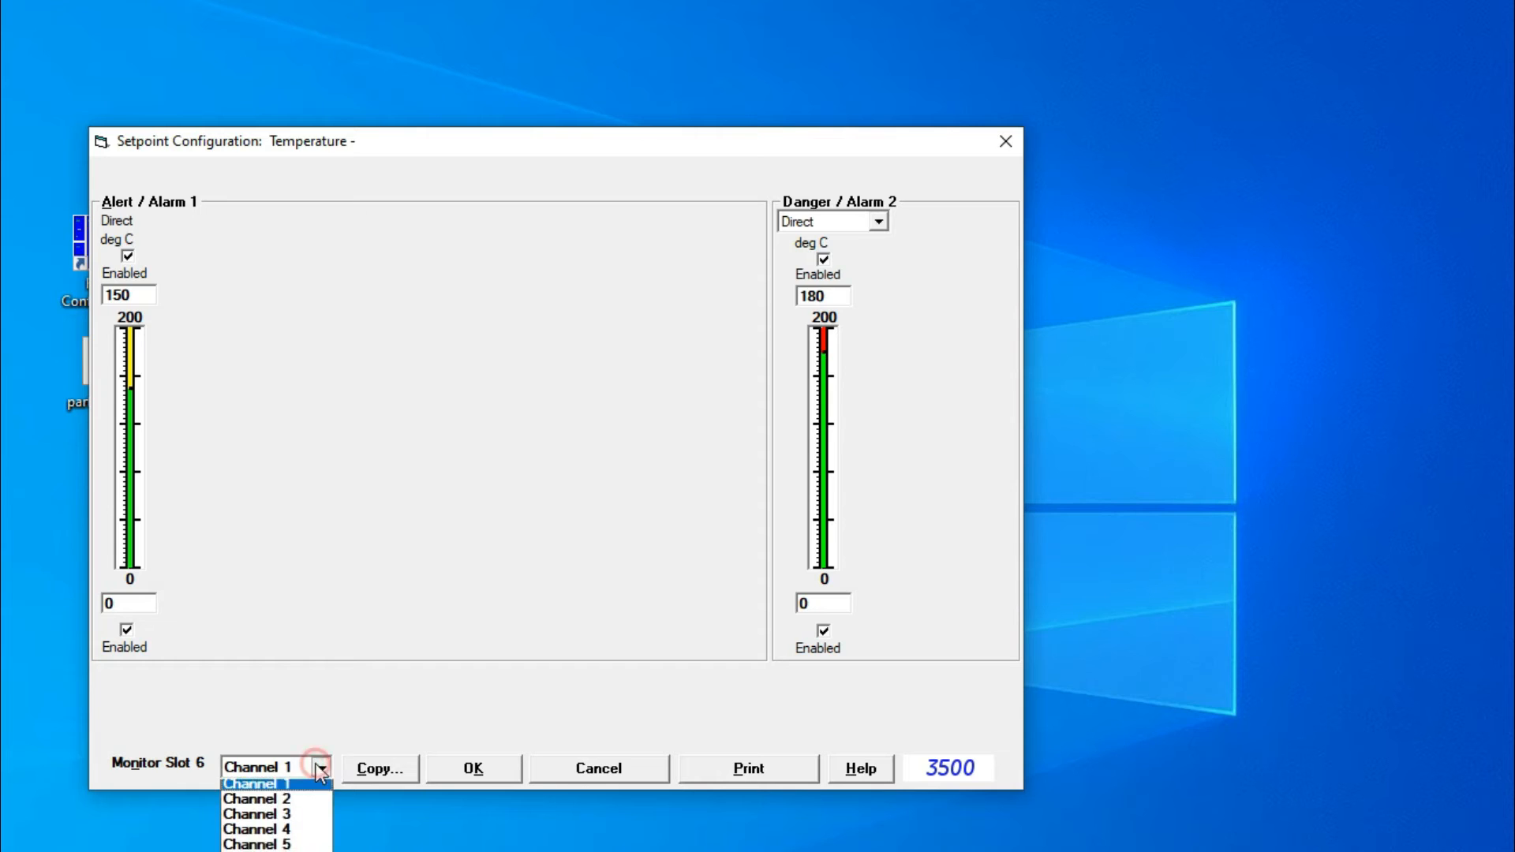
click(286, 804)
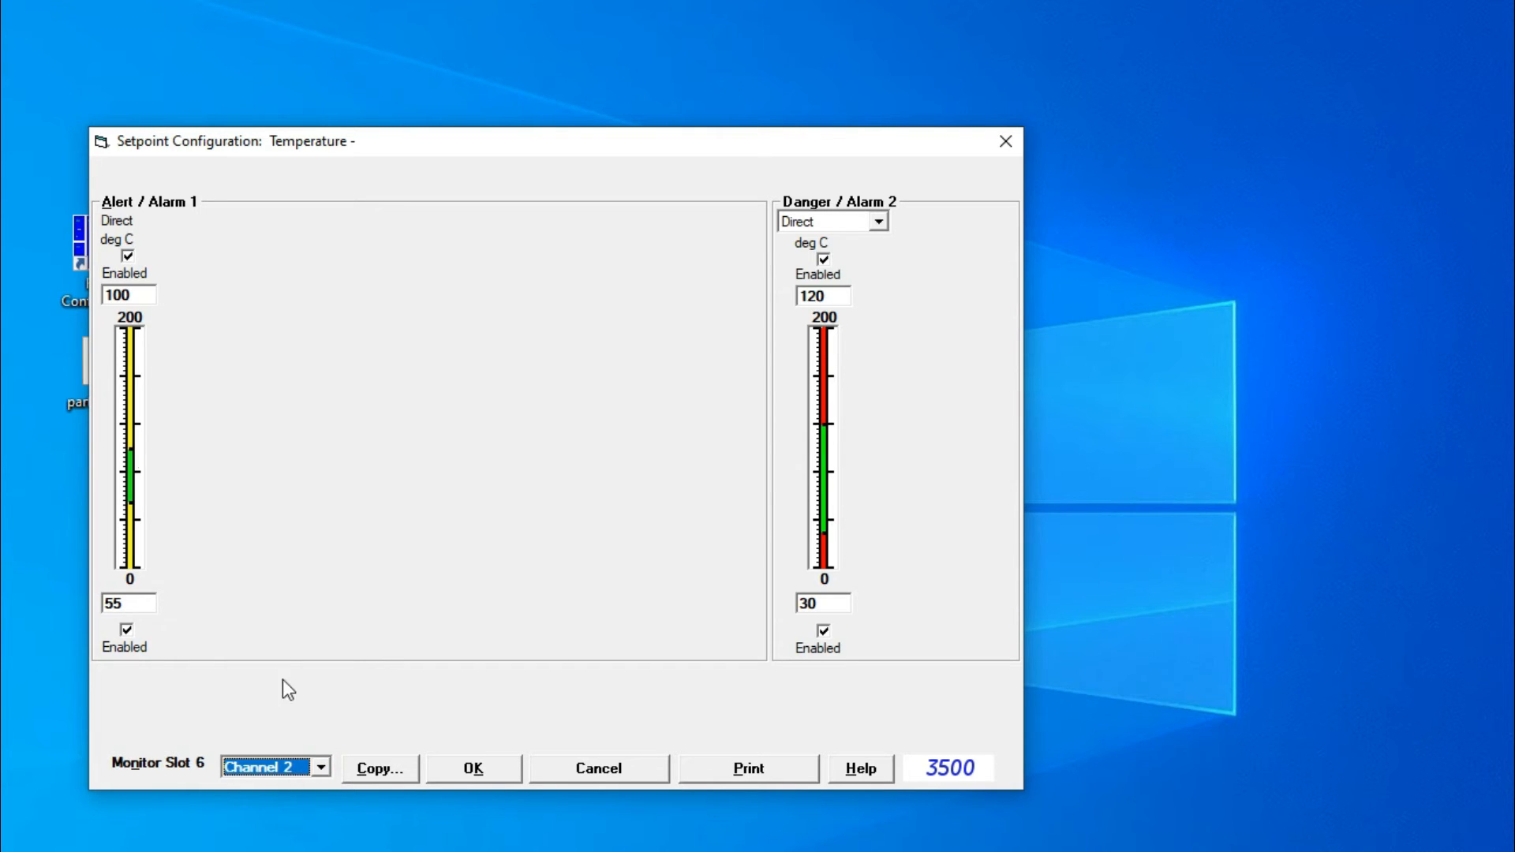
double_click(144, 602)
text(0)
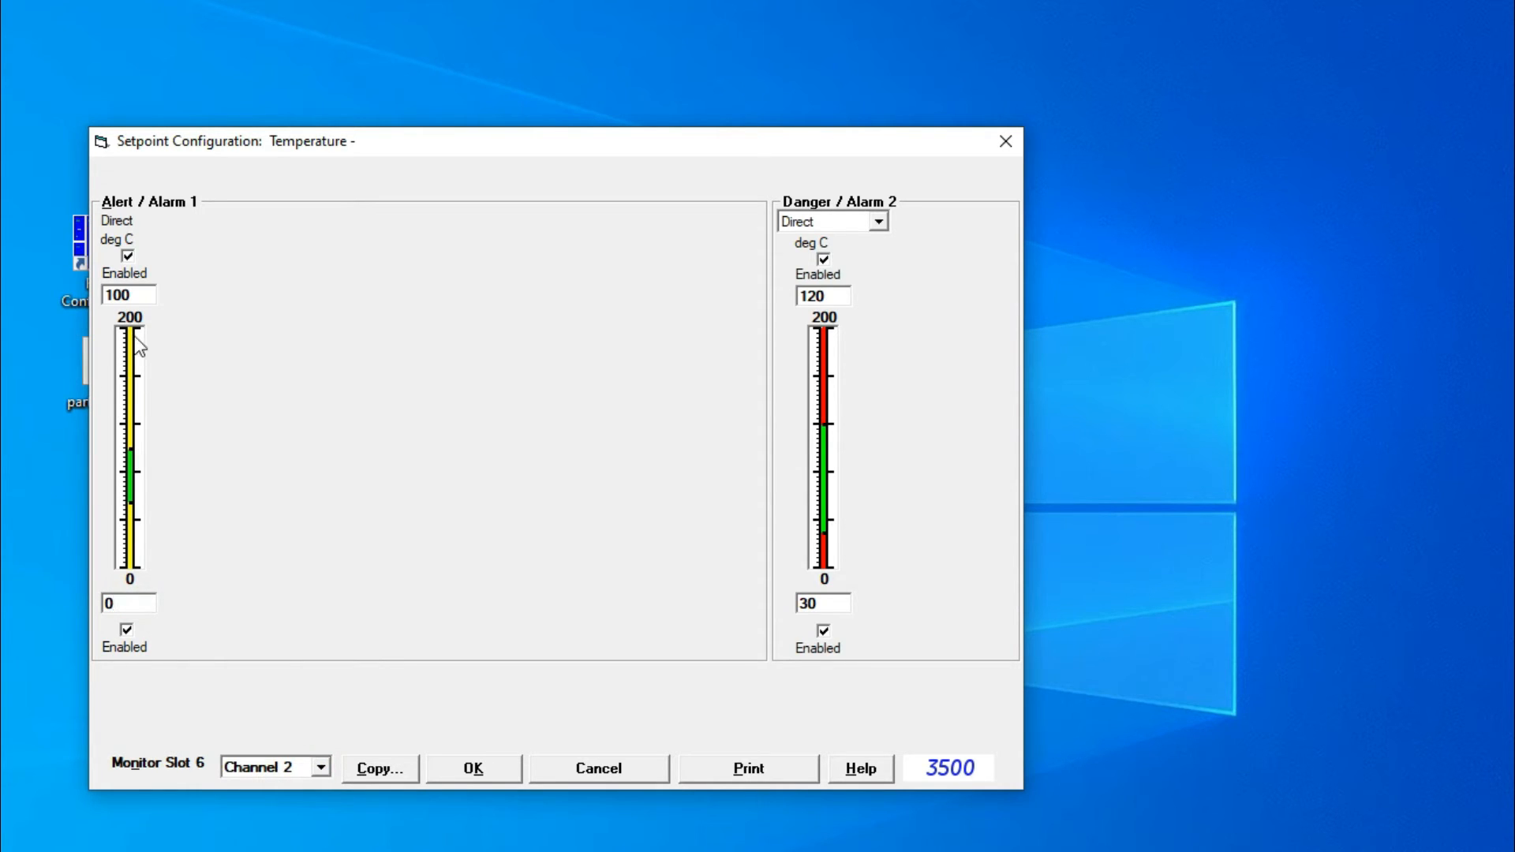
double_click(144, 296)
text(150)
double_click(835, 606)
text(0)
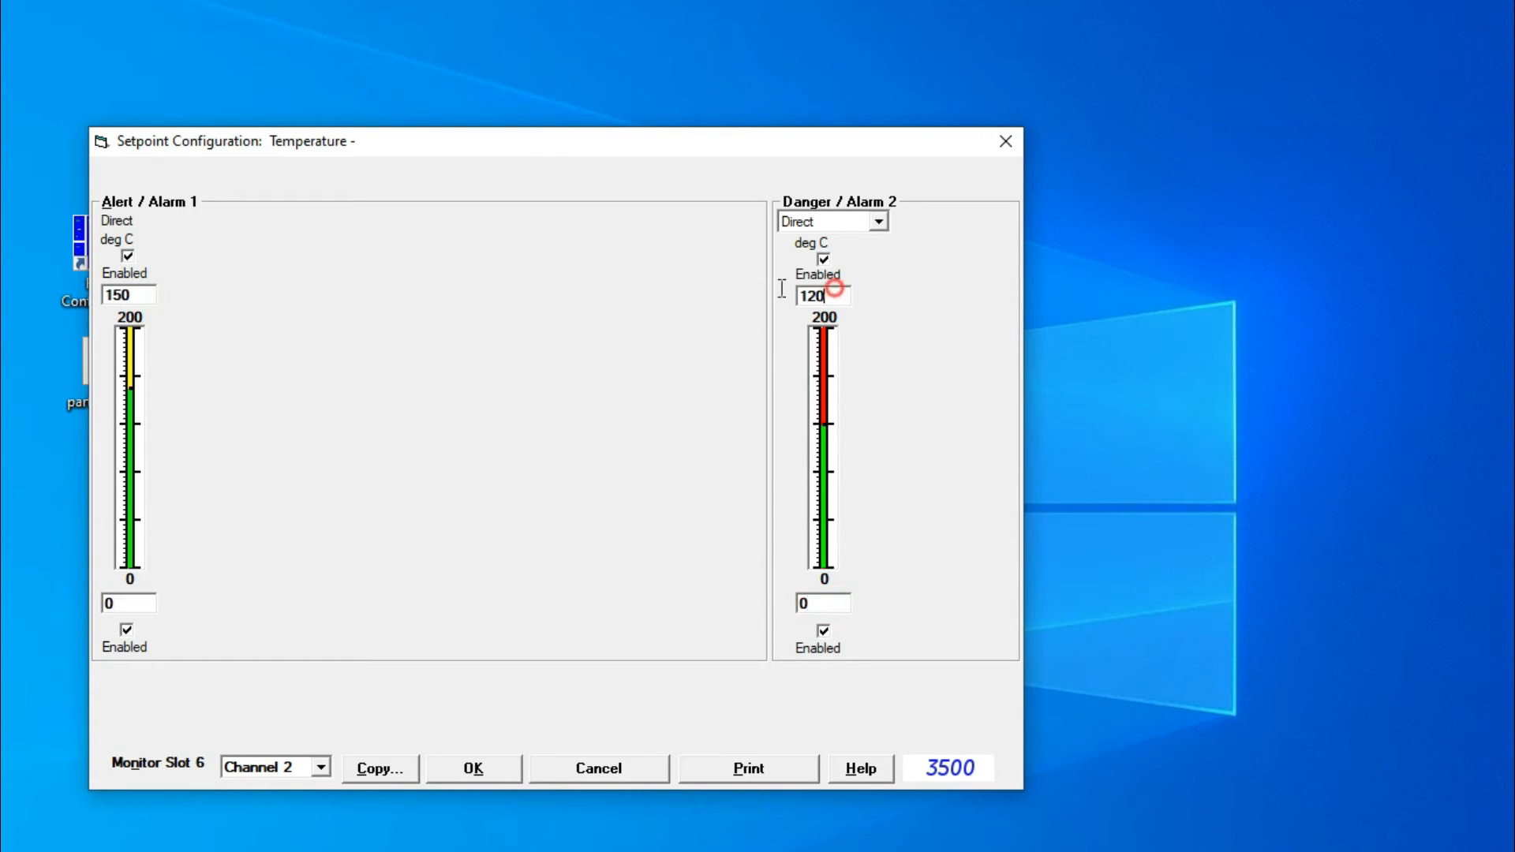
double_click(824, 296)
text(180)
Step: Copy channel 2's setpoints to the other temperature channels and accept the slot 6 setpoint configuration
click(365, 769)
click(435, 518)
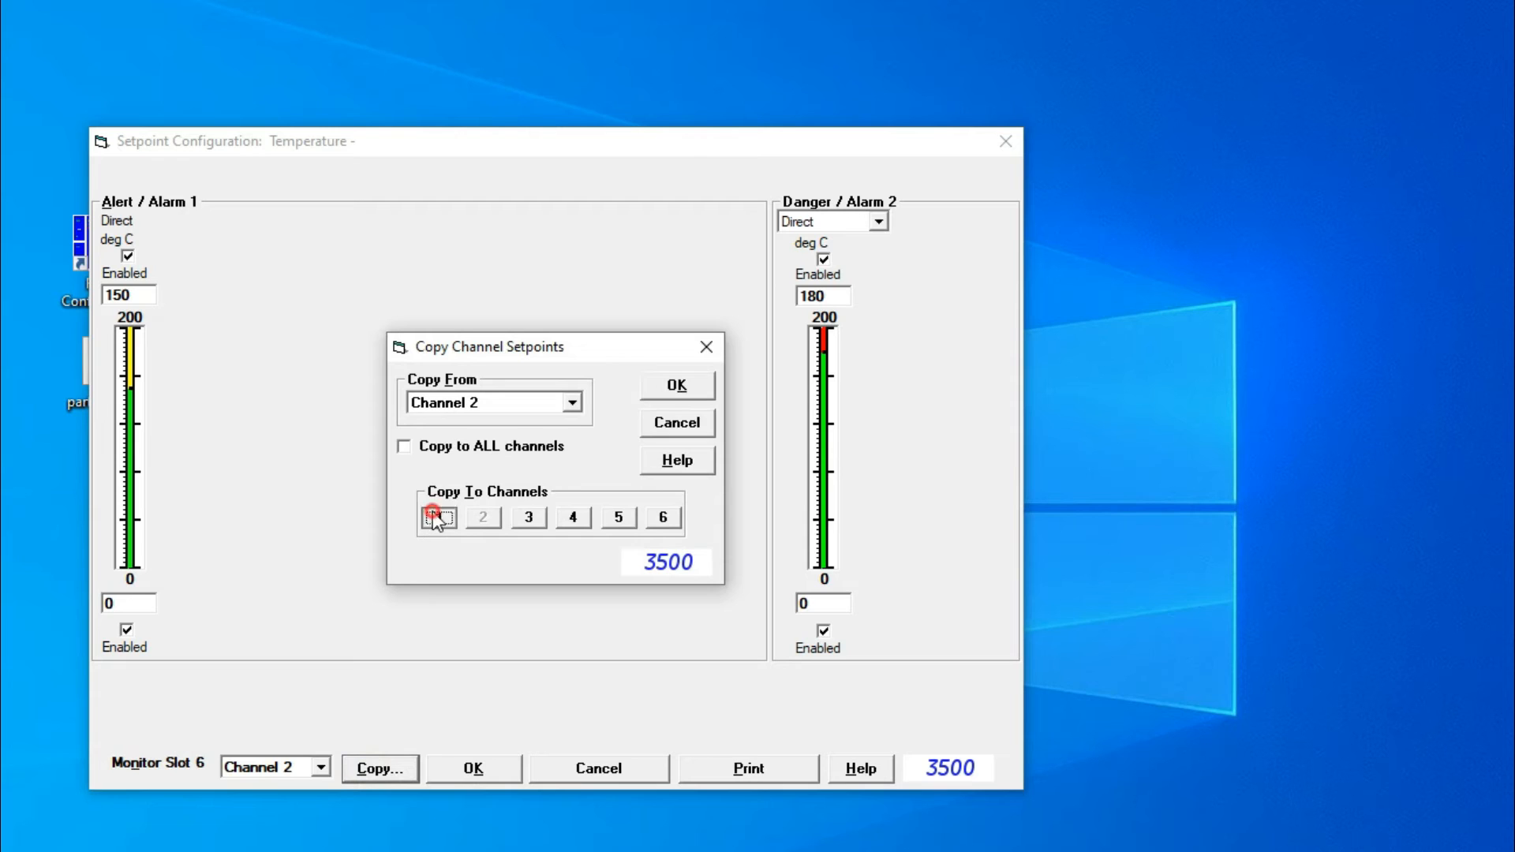
click(527, 518)
click(573, 519)
click(661, 518)
click(688, 385)
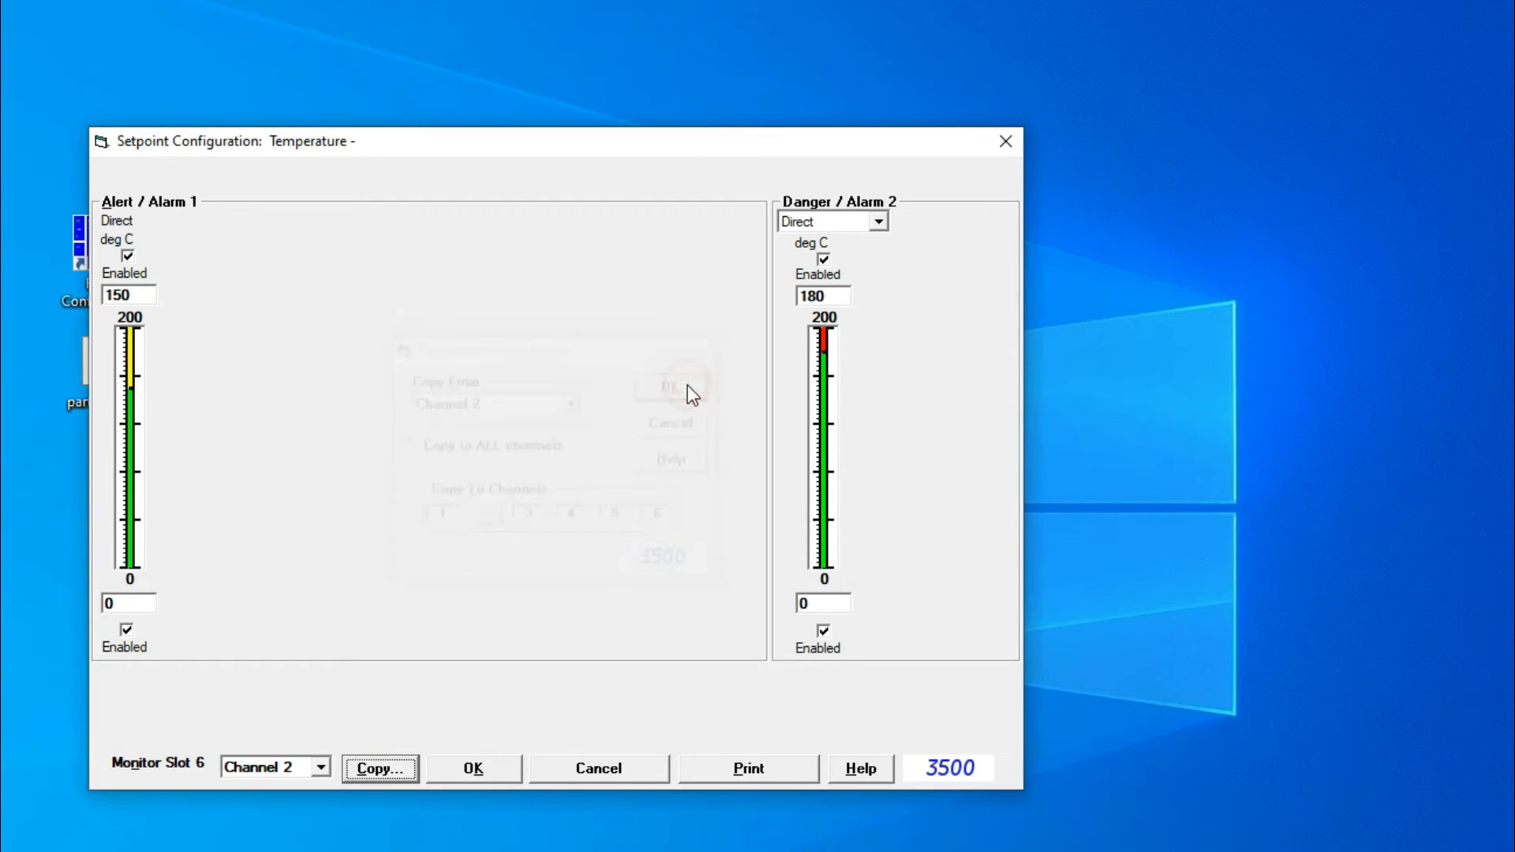
click(471, 769)
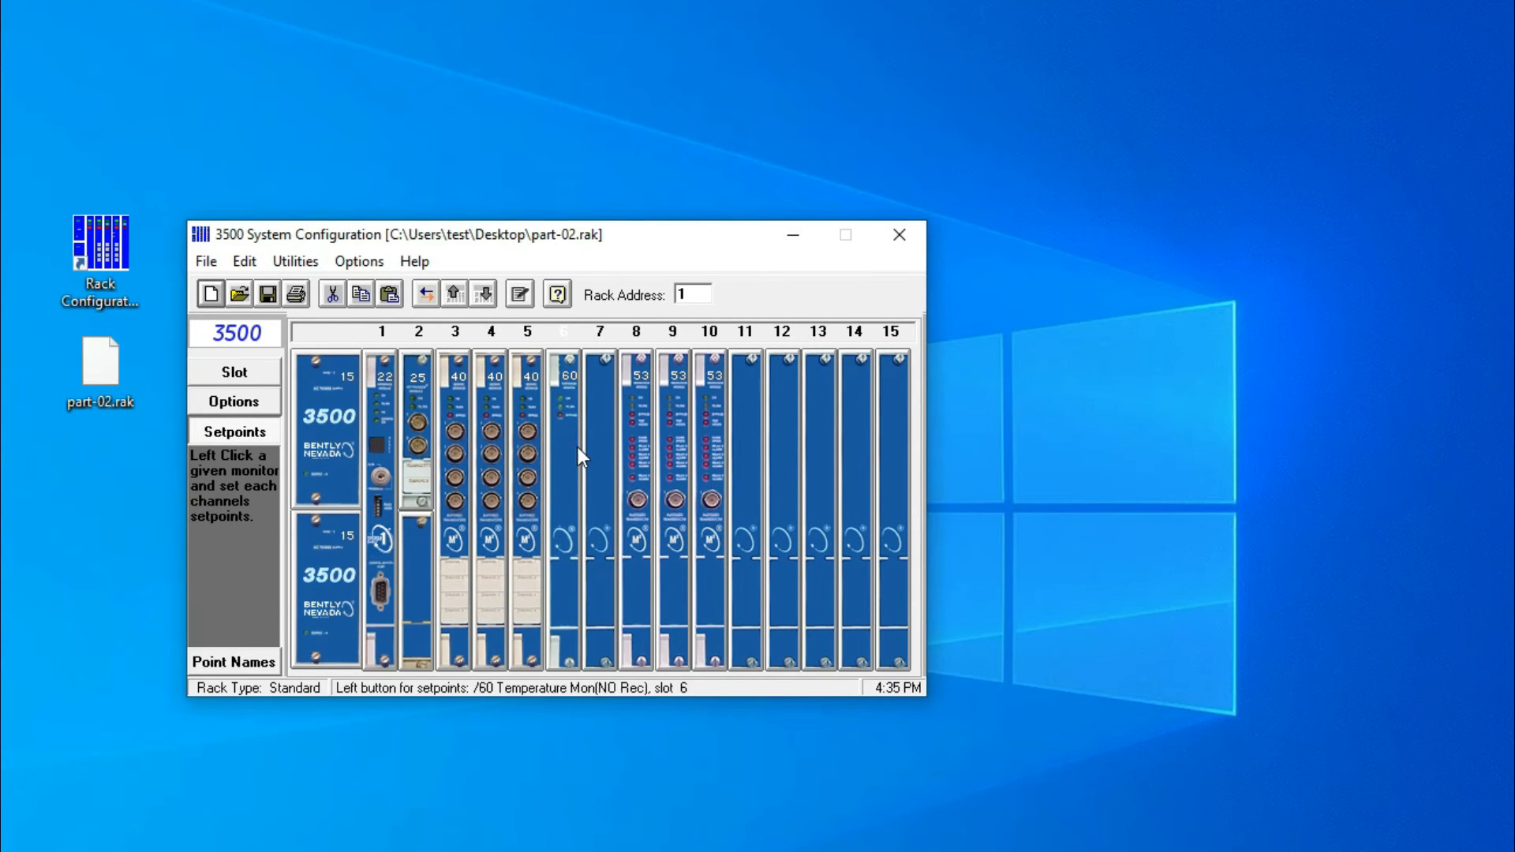
Step: Check the copied setpoints of the slot 6 temperature monitor on channels 1 and 5, and close the setpoint configuration
click(571, 399)
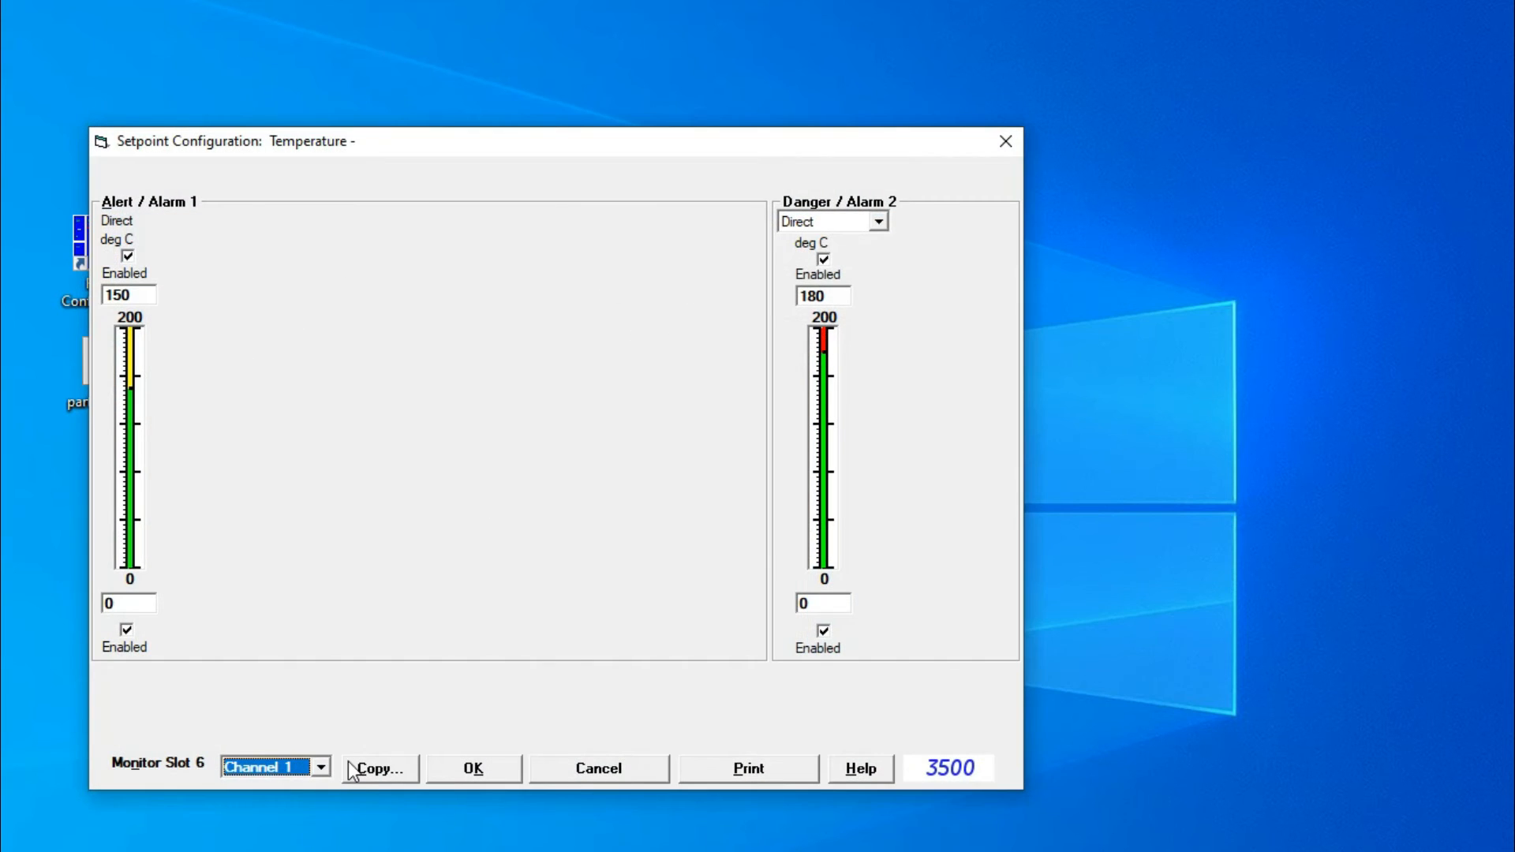
click(322, 764)
click(254, 846)
click(479, 772)
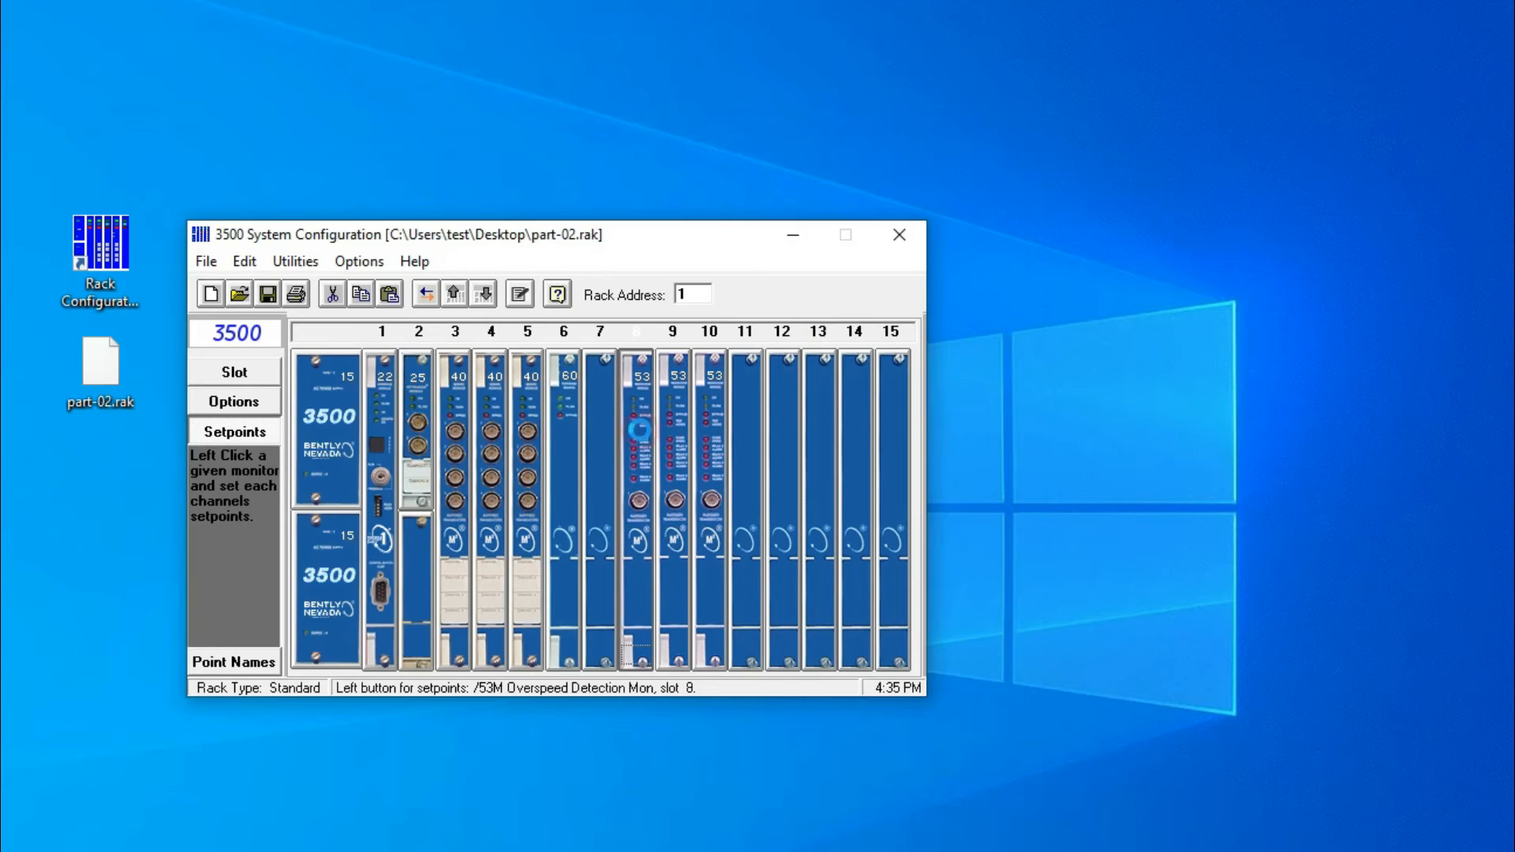
Step: Set the slot 8 overspeed monitor's upper Alert setpoint to 13800 rpm and its Danger overspeed setpoint to 13950 rpm, and accept them
click(648, 449)
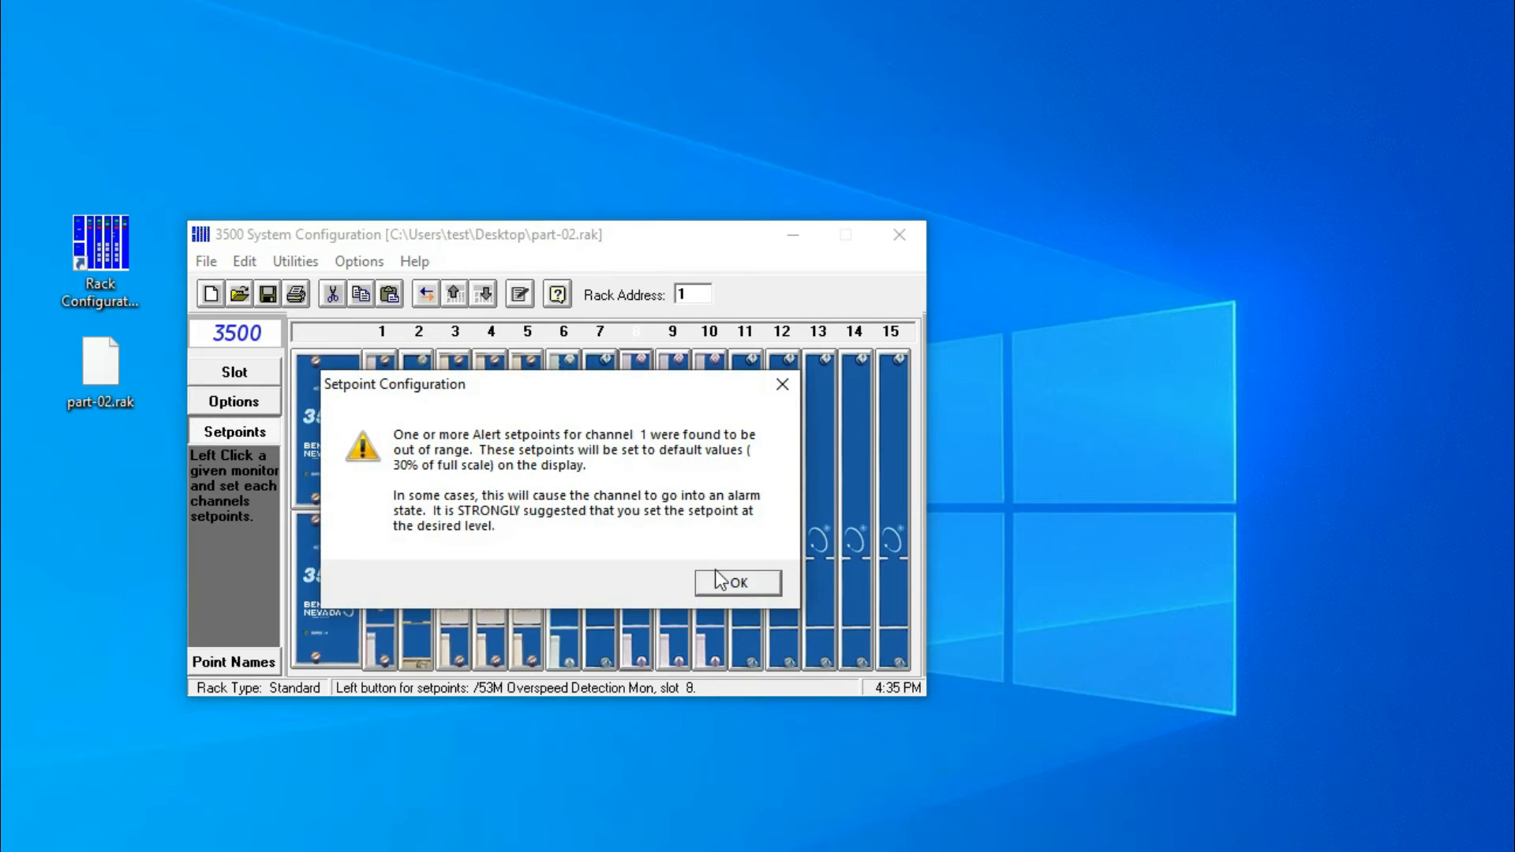
click(738, 585)
click(736, 583)
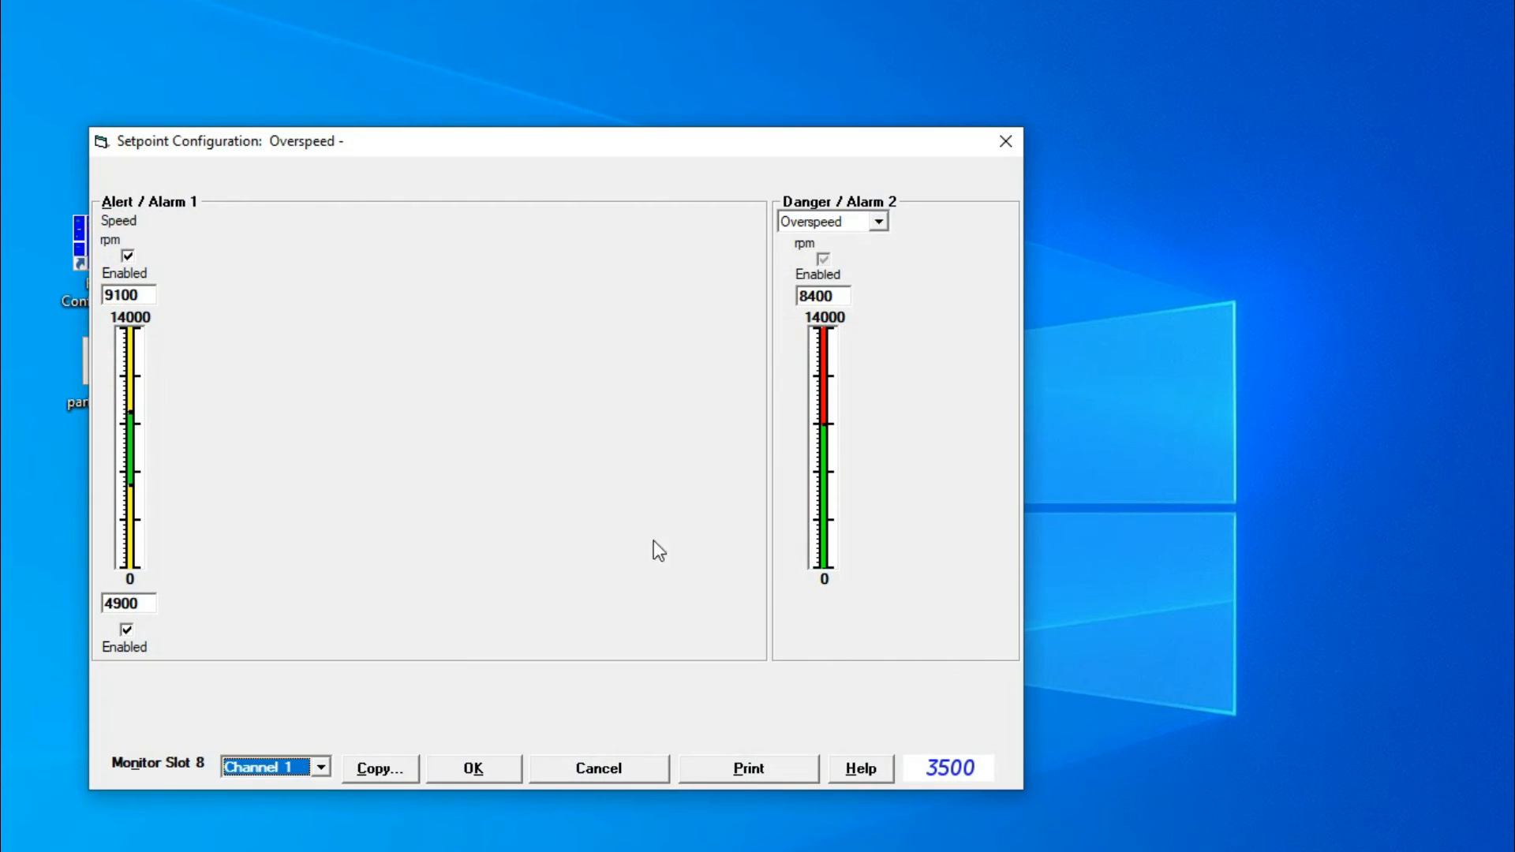
click(146, 604)
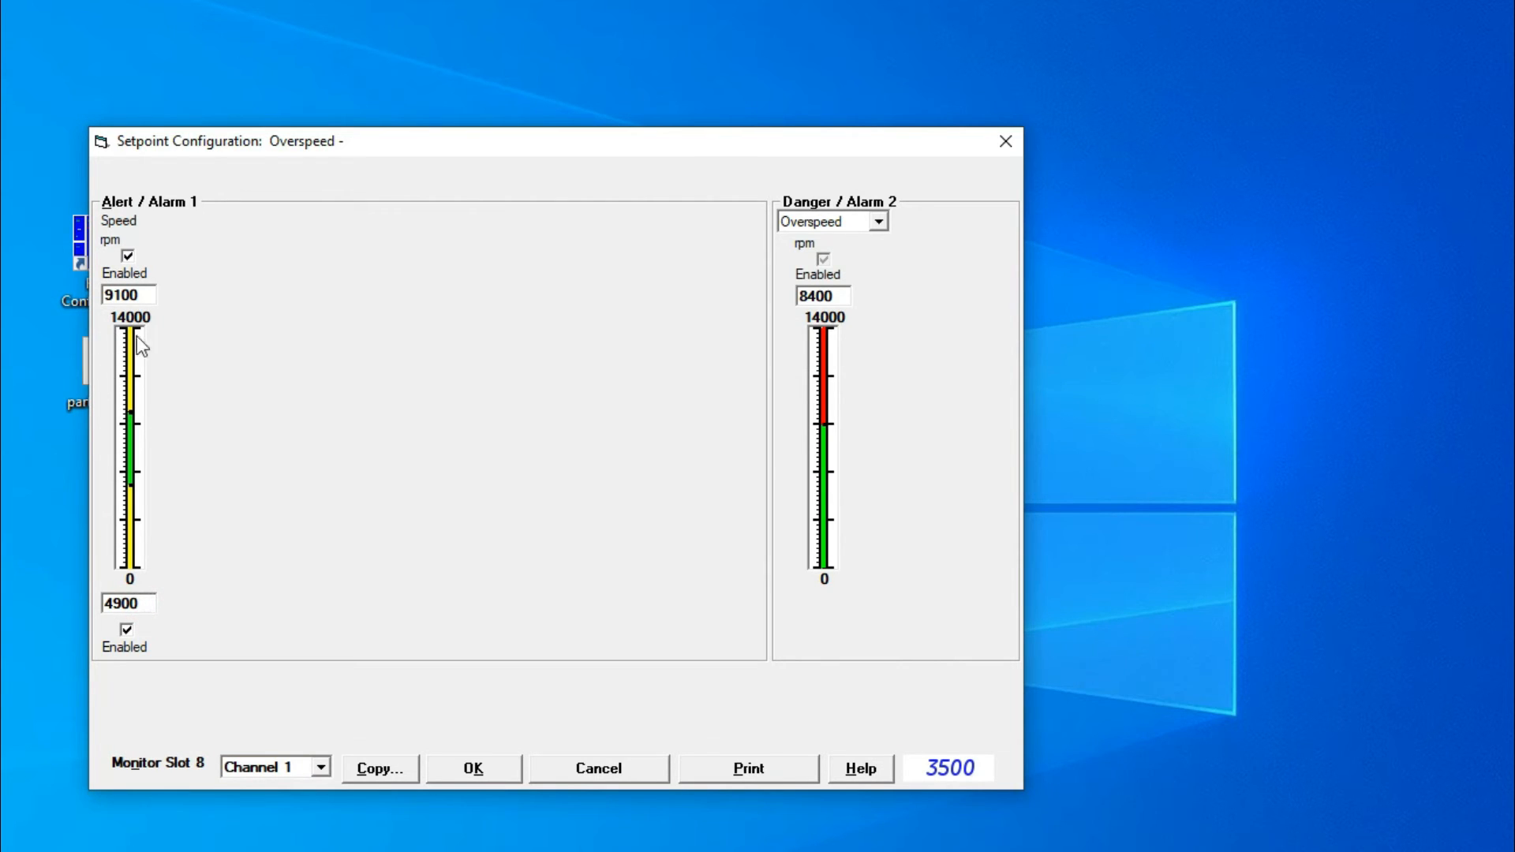
double_click(146, 295)
text(13800)
double_click(820, 296)
text(13950)
click(463, 768)
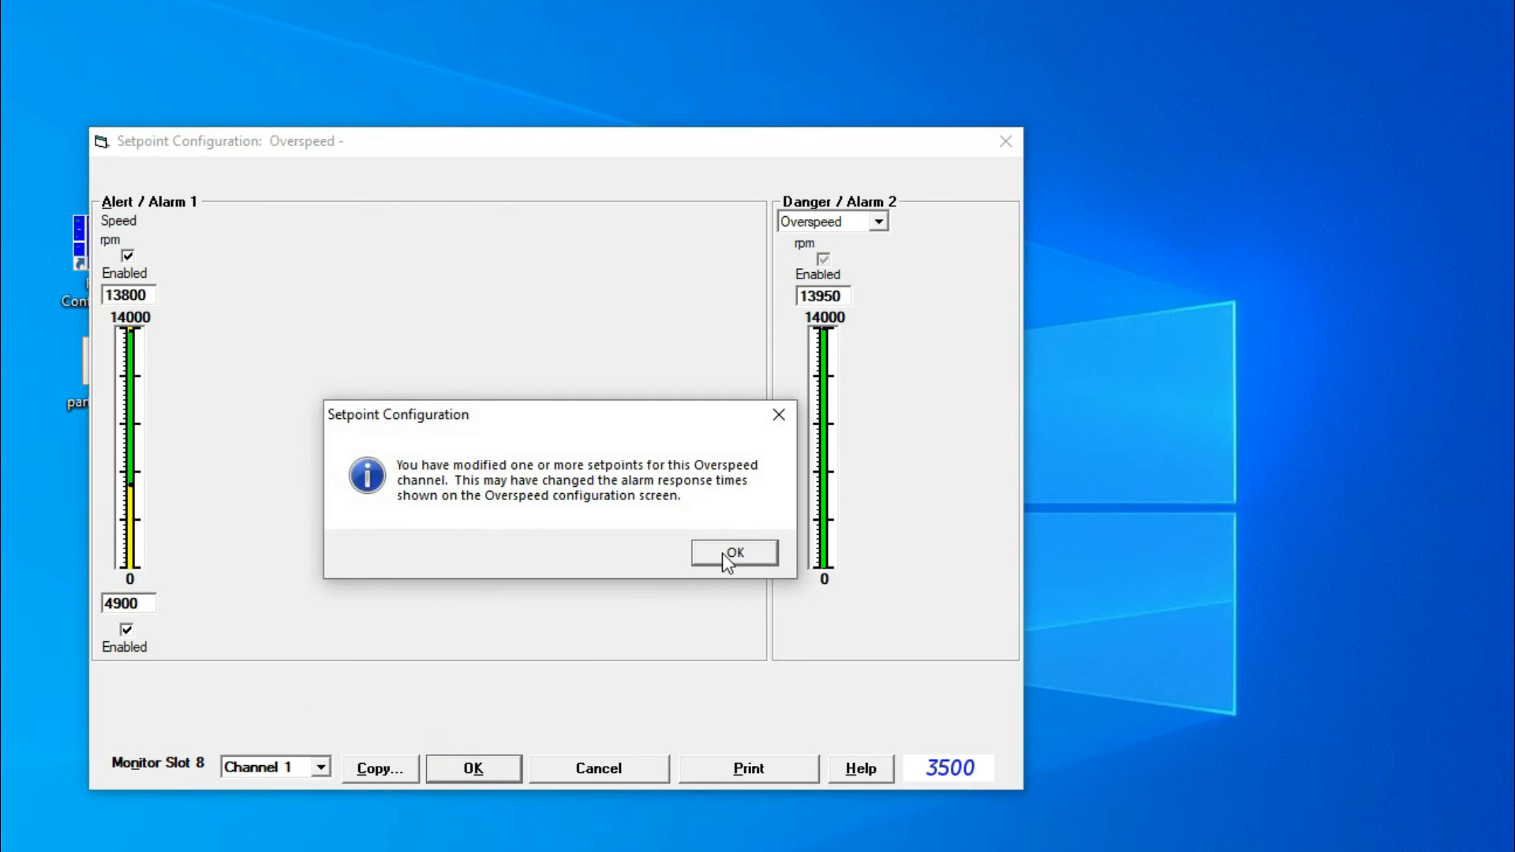
Step: Acknowledge the slot 8 setpoint changes and try to open the setpoint configuration of the overspeed monitors in slots 9 and 10
click(732, 552)
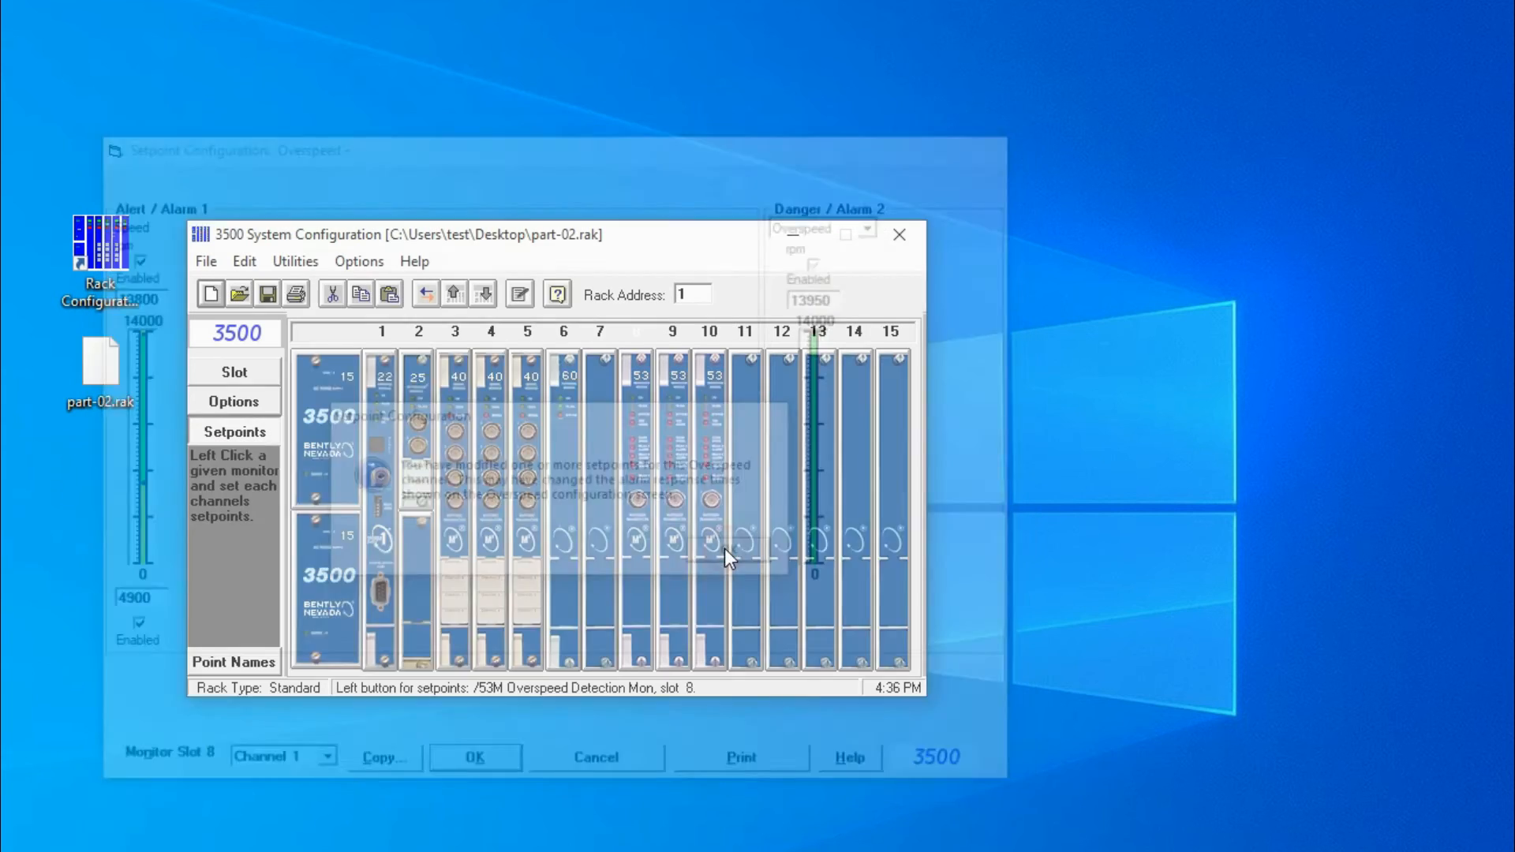
click(670, 430)
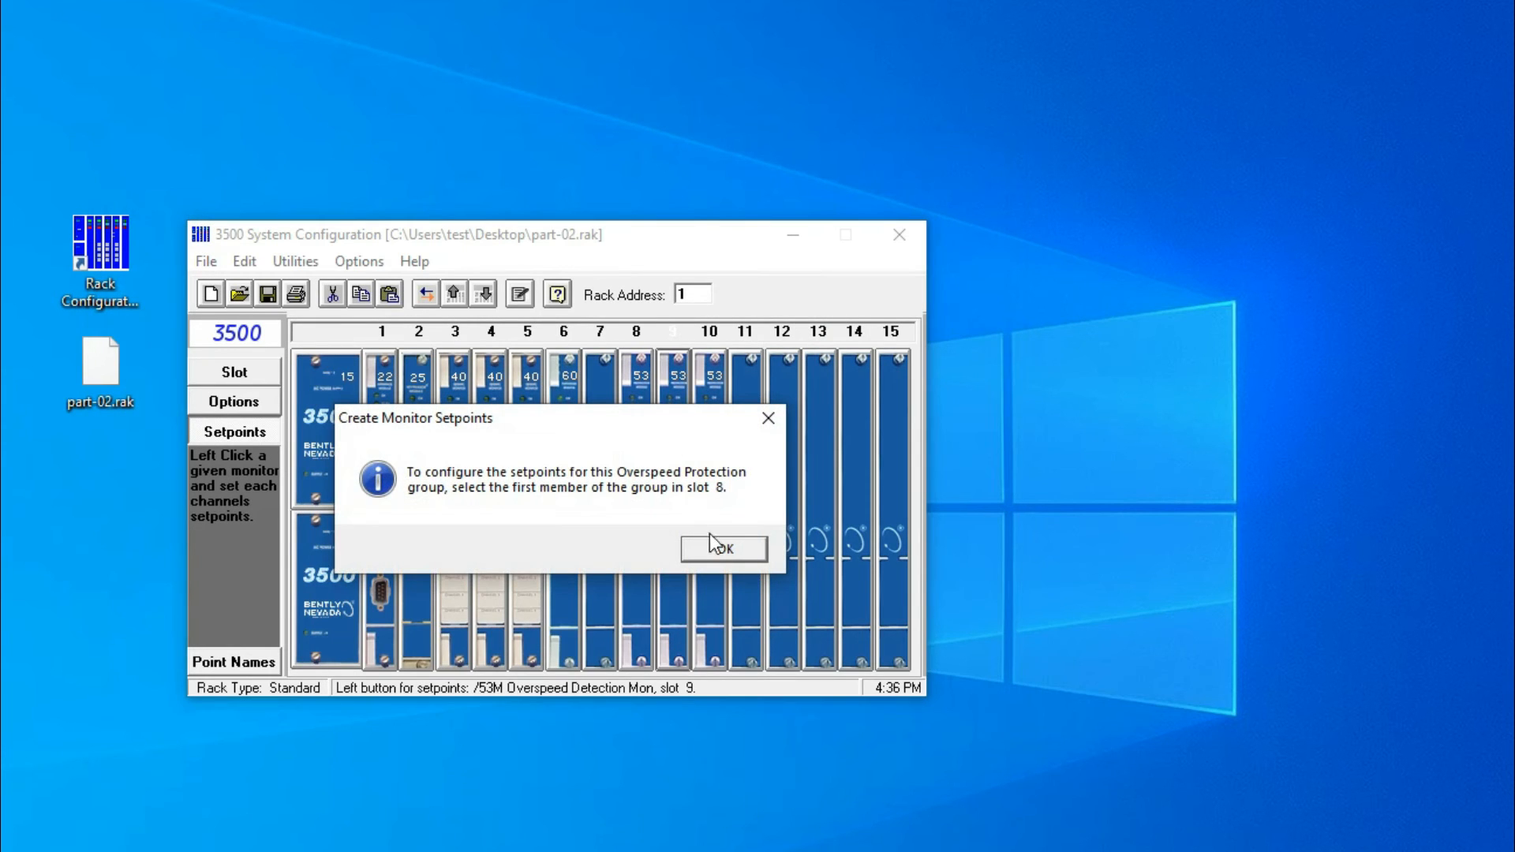
click(714, 546)
click(702, 414)
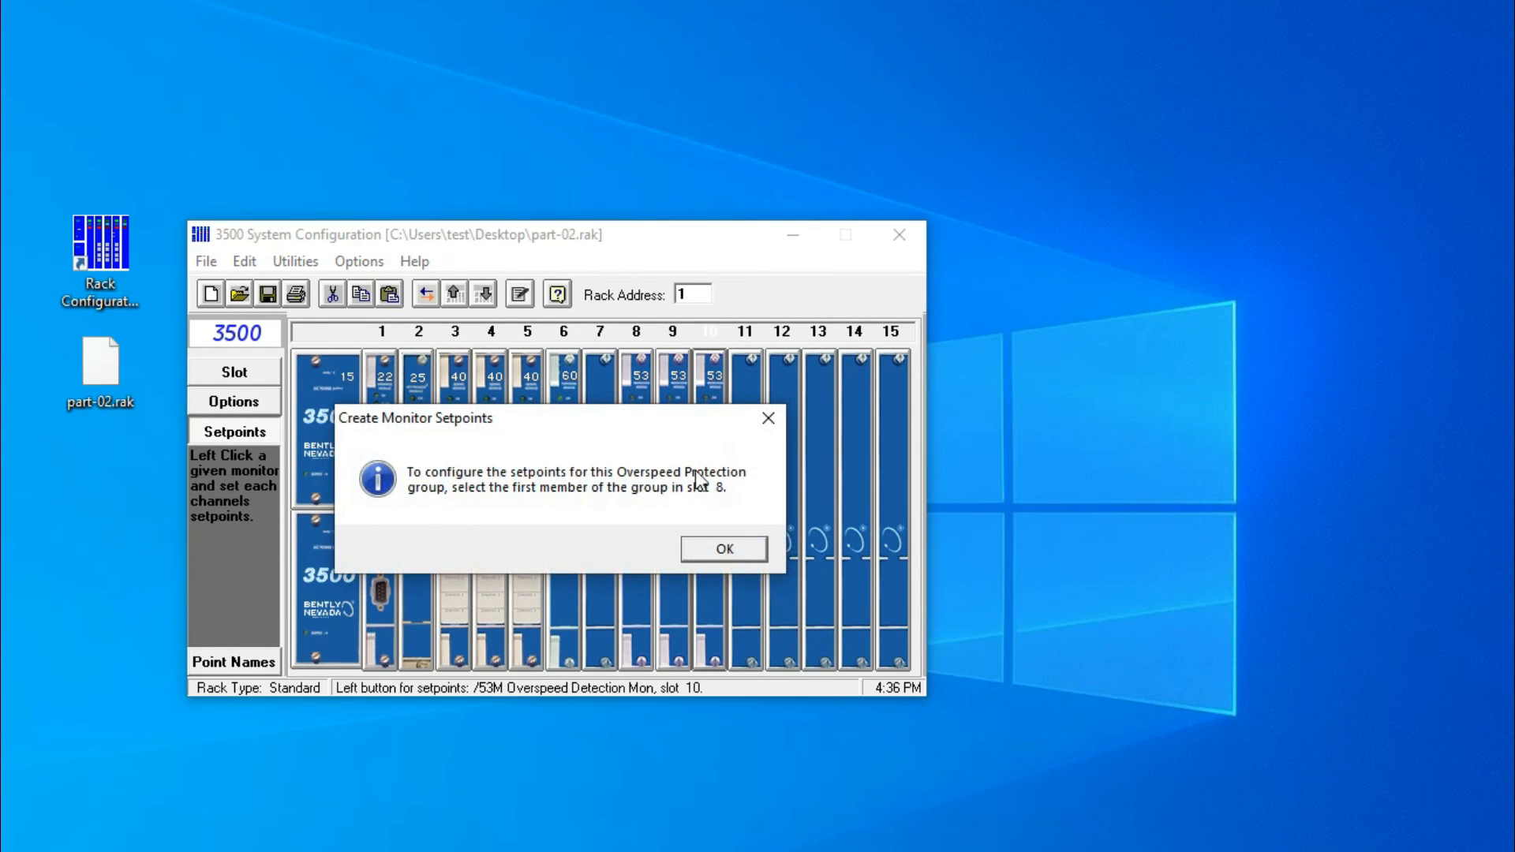
click(720, 544)
click(676, 429)
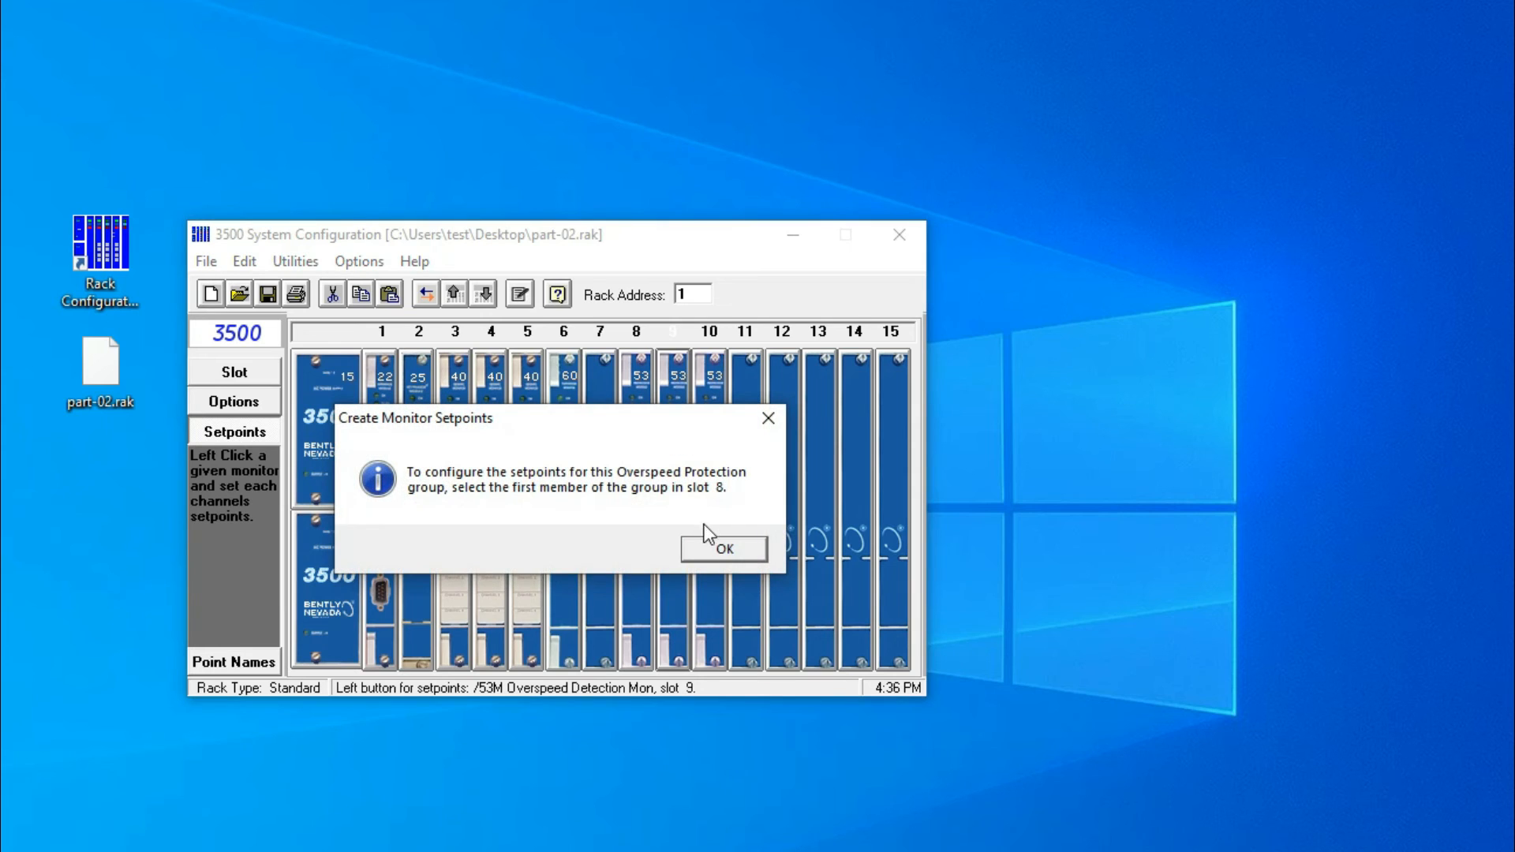
click(718, 546)
click(706, 423)
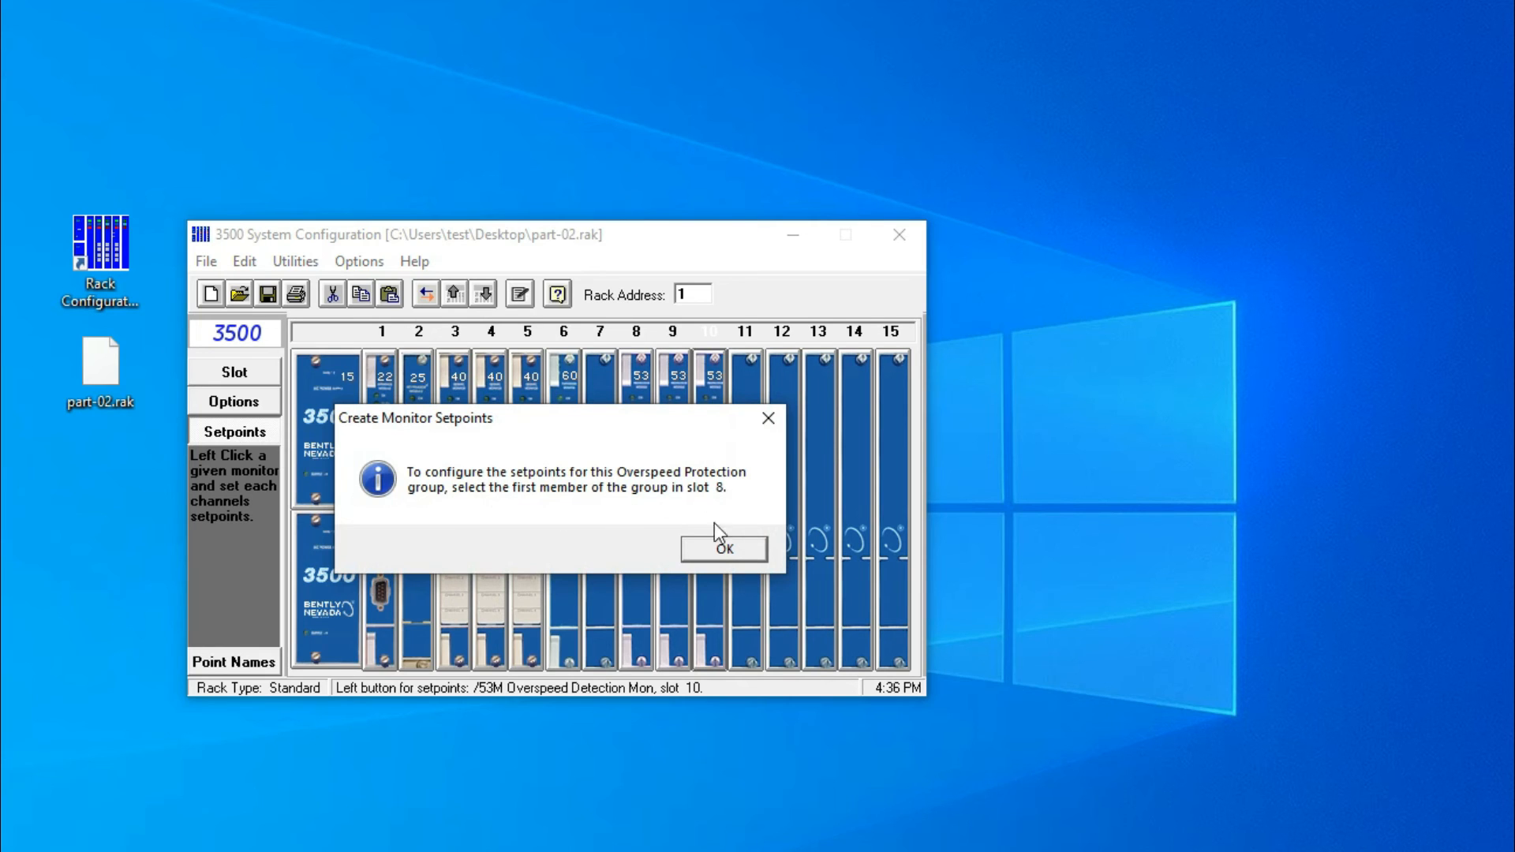
click(720, 548)
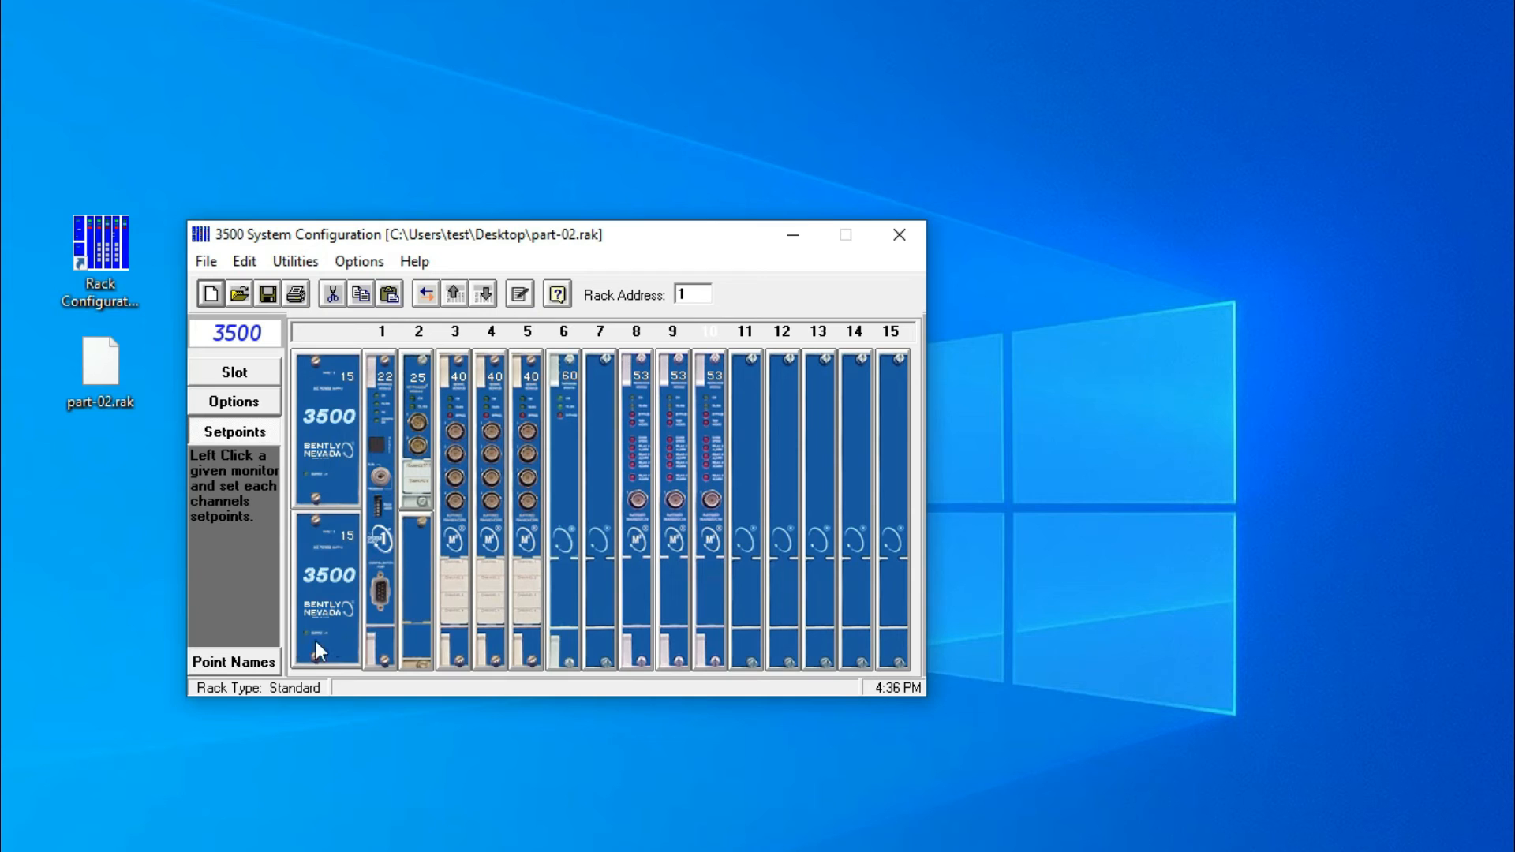
Step: Set the point name of channel 1 on the slot 6 temperature monitor to 01TE101
click(233, 661)
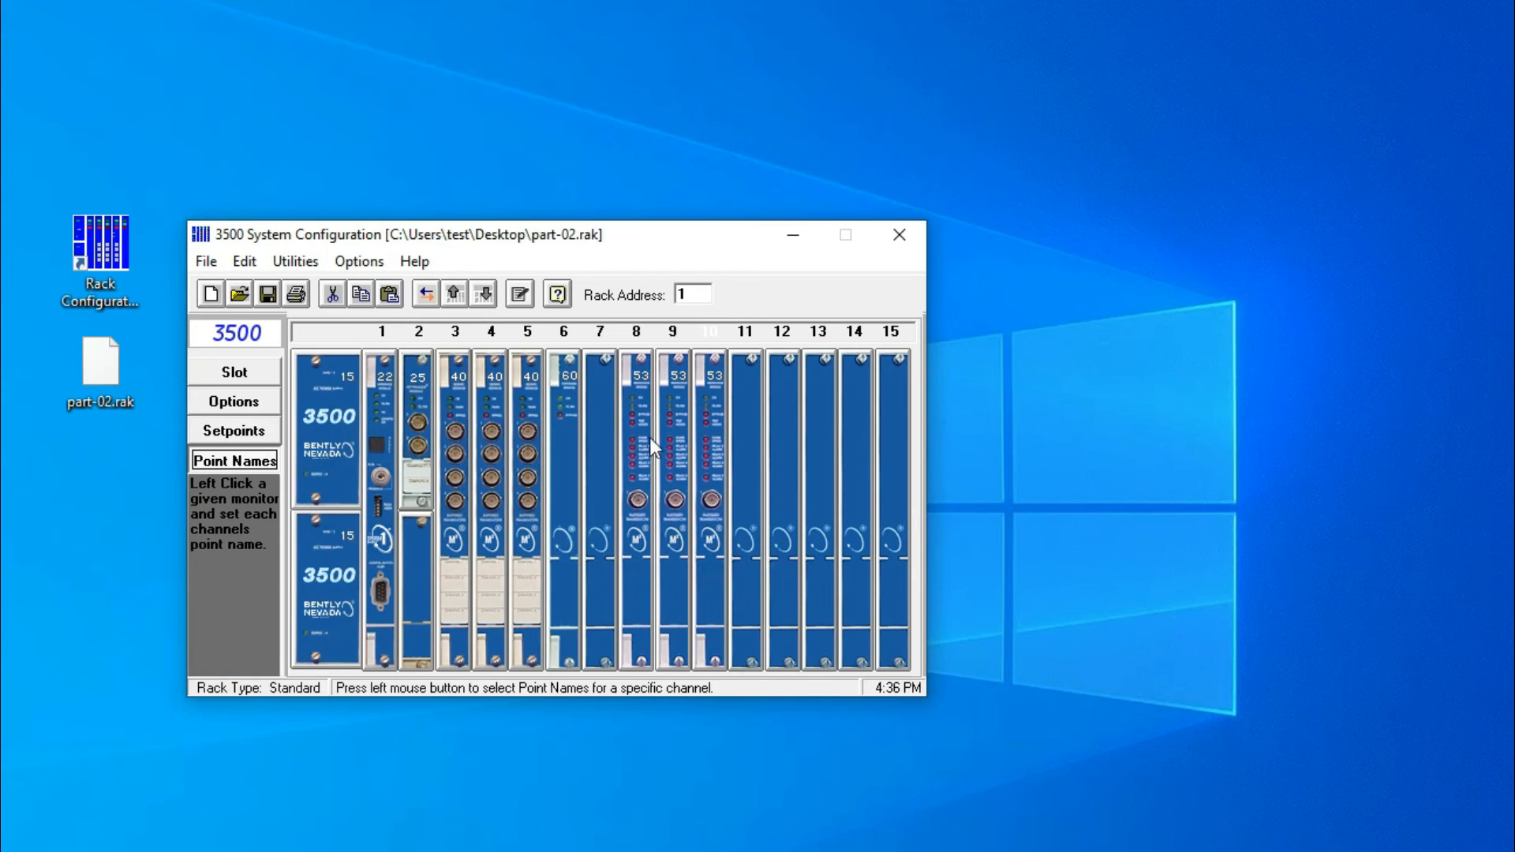
click(560, 407)
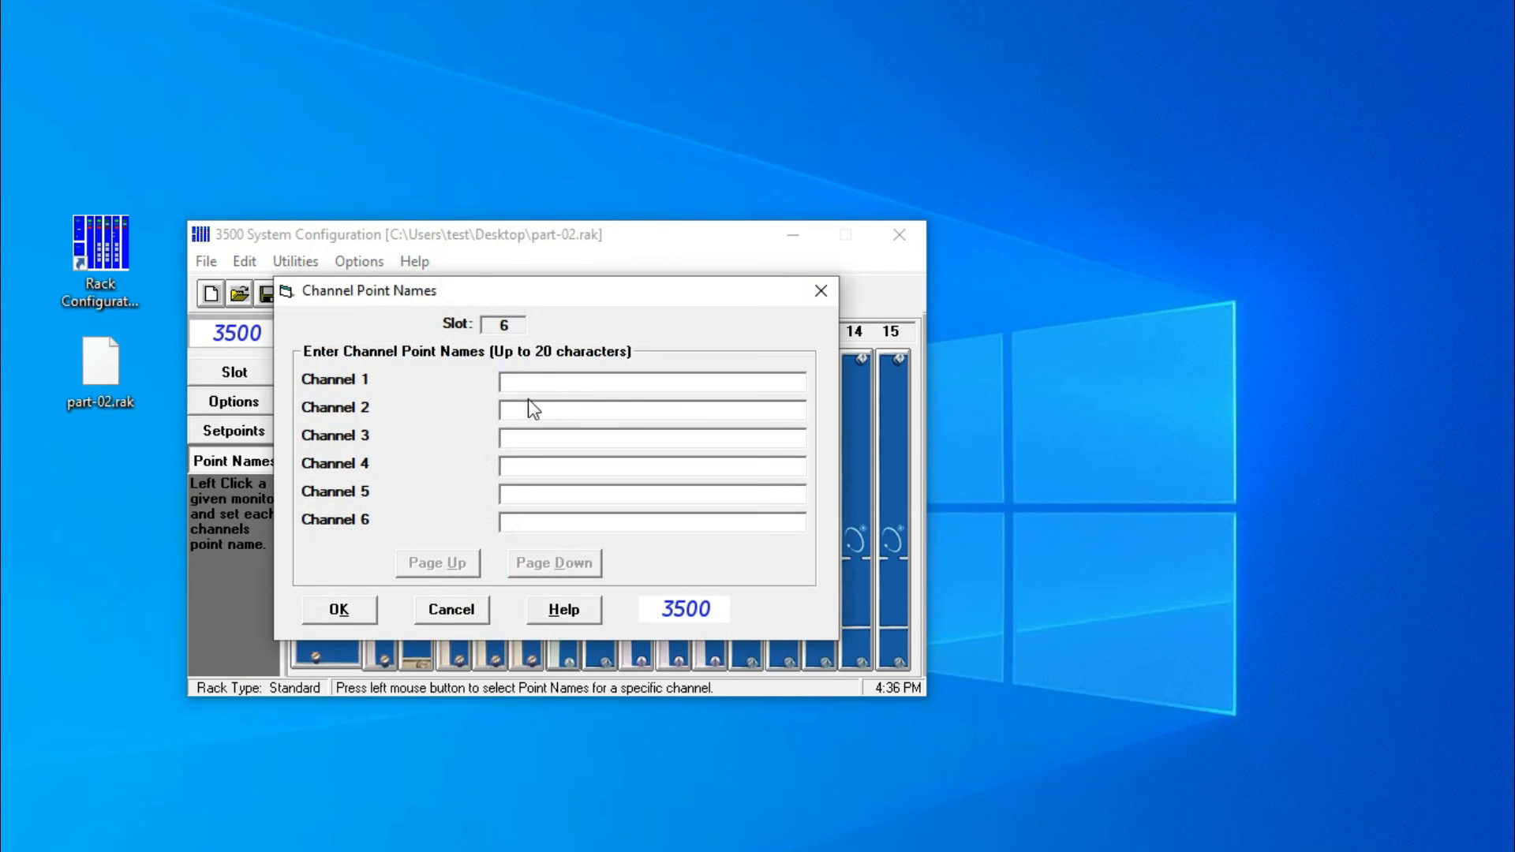
text(01)
text(T)
text(E)
text(10)
text(1)
Step: Name the slot 6 monitor's channel 2 point 01TE102 and its channel 3 point 01TE103
text(01)
text(TE)
text(10)
text(2)
key(Tab)
text(01TE10301)
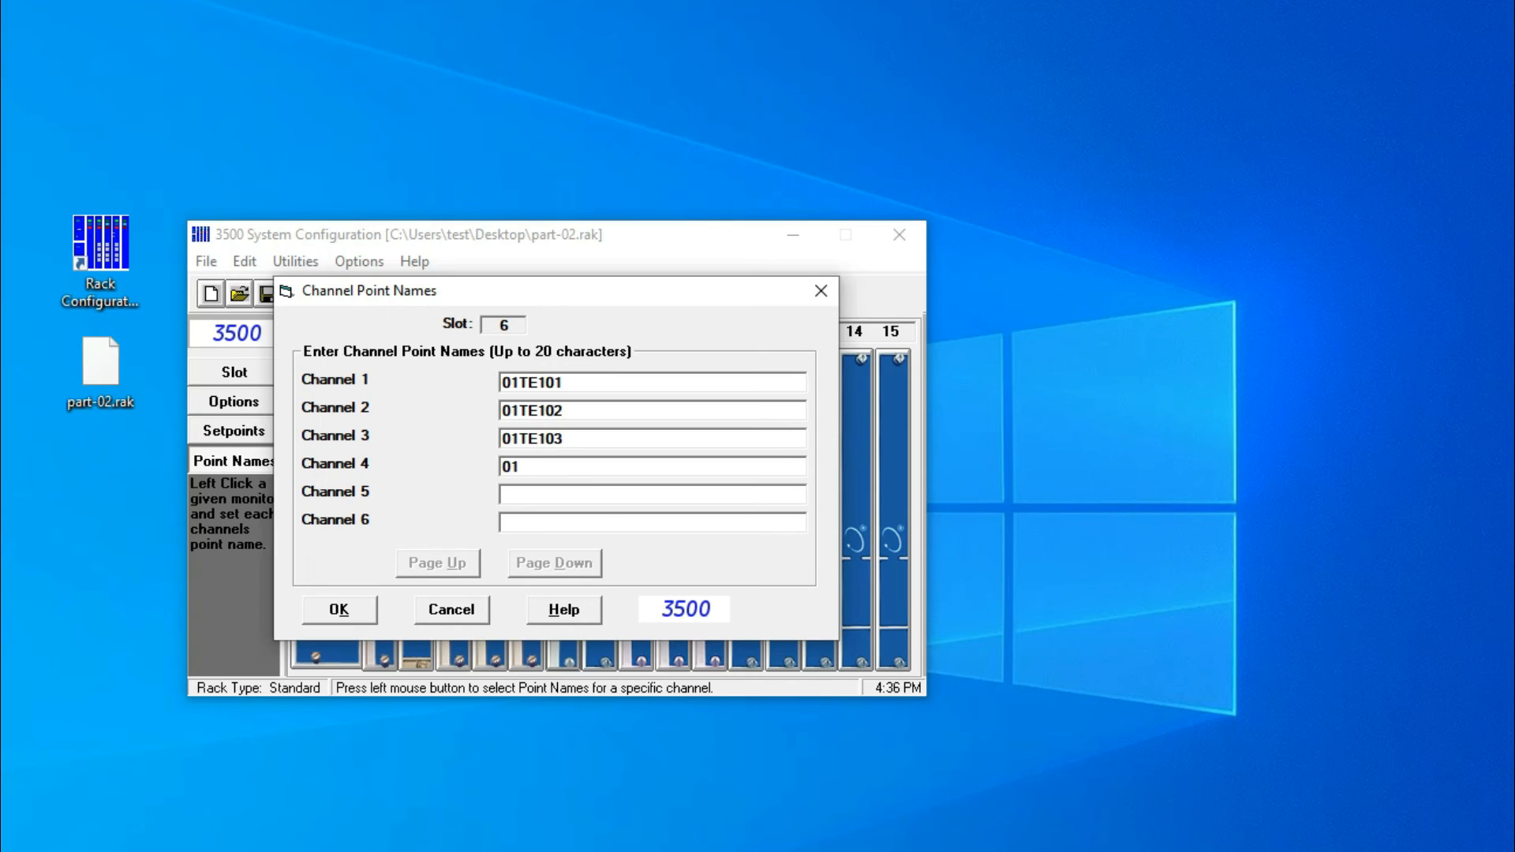
Step: Name the points of slot 6 channels 4, 5 and 6 01TE104, 01TE105 and 01TE106, and accept the point names
text(TE104)
key(Tab)
text(01TE105)
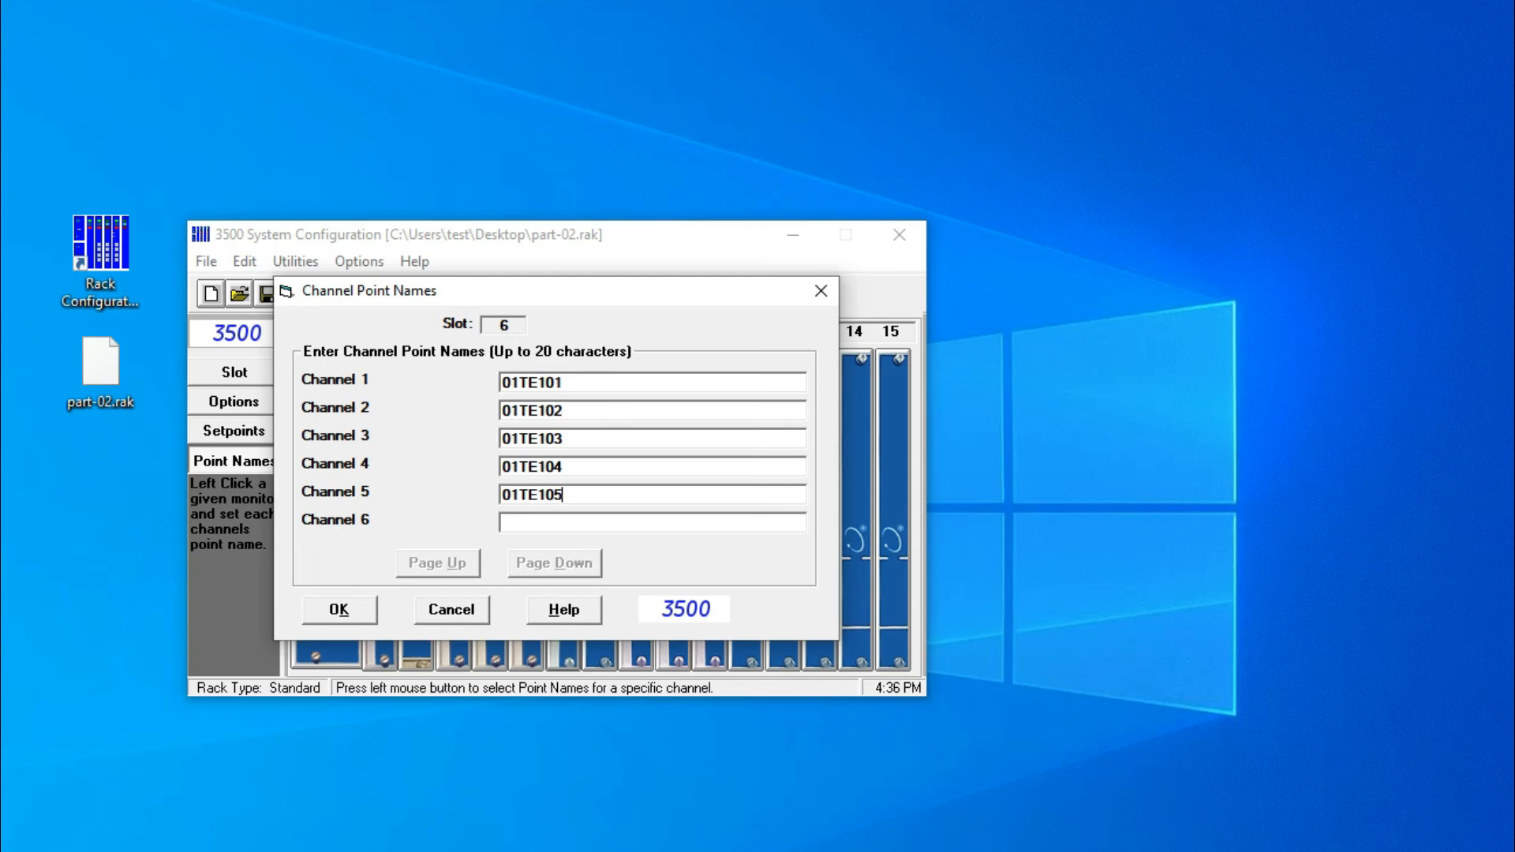
text(01TE106)
click(339, 613)
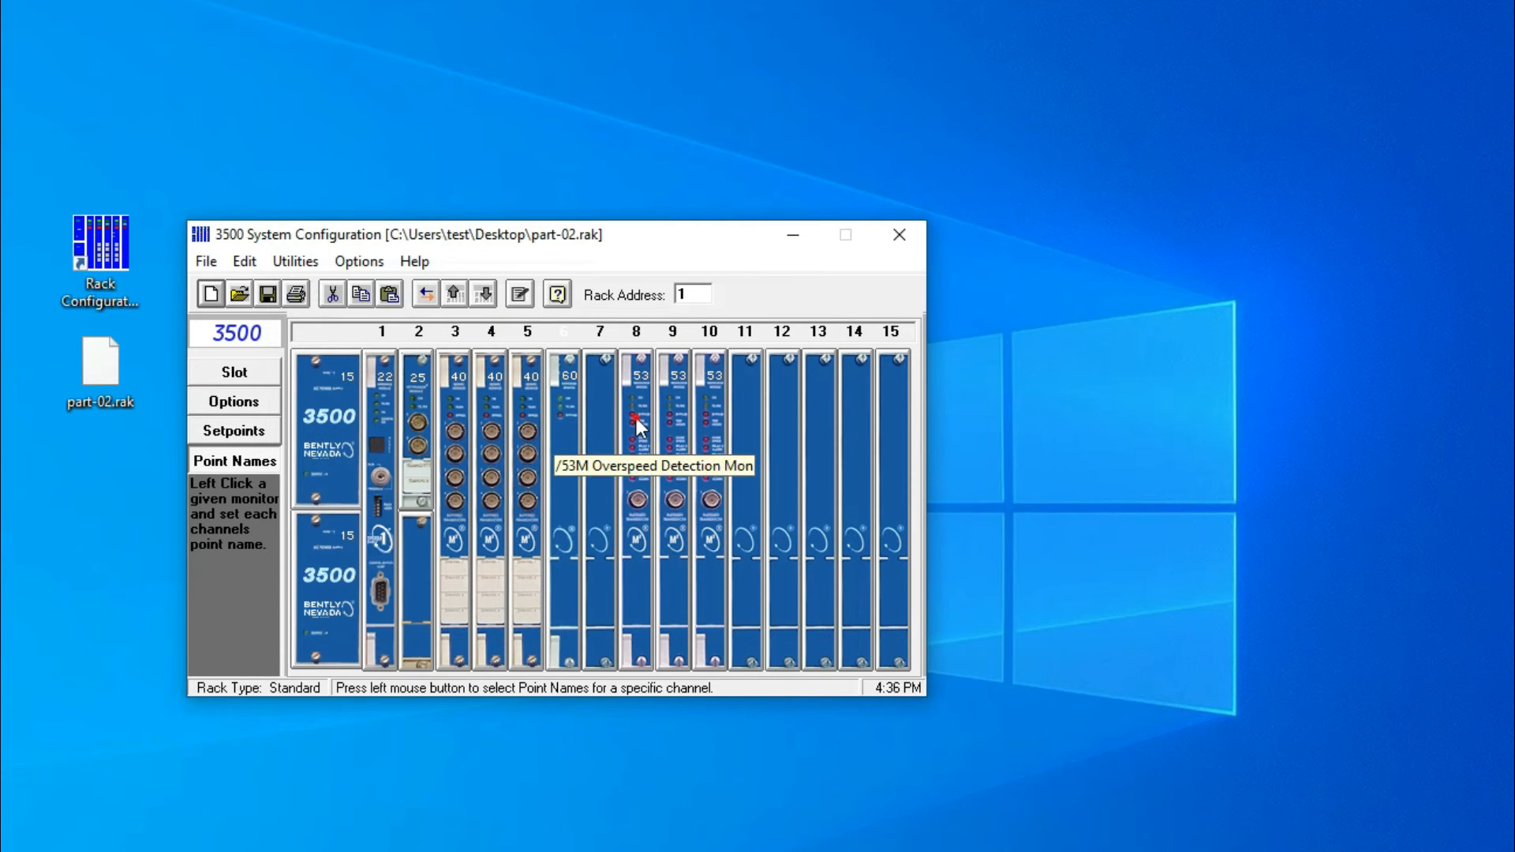
Step: Set the channel 1 point names of the overspeed monitors in slots 8, 9 and 10 to ZS1, ZS2 and ZS3 respectively
click(637, 426)
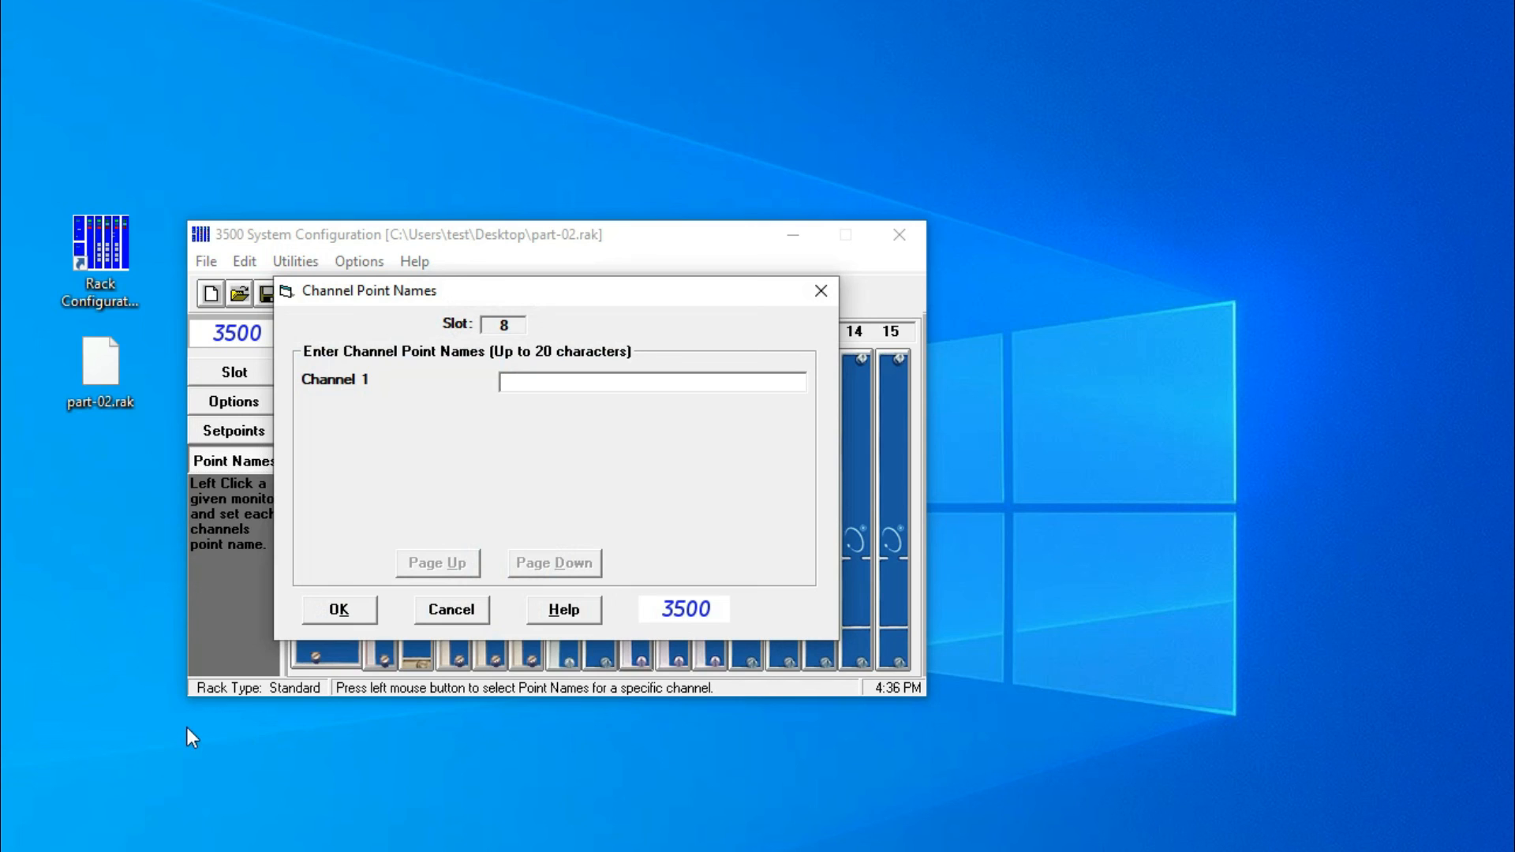
text(ZS1)
click(338, 609)
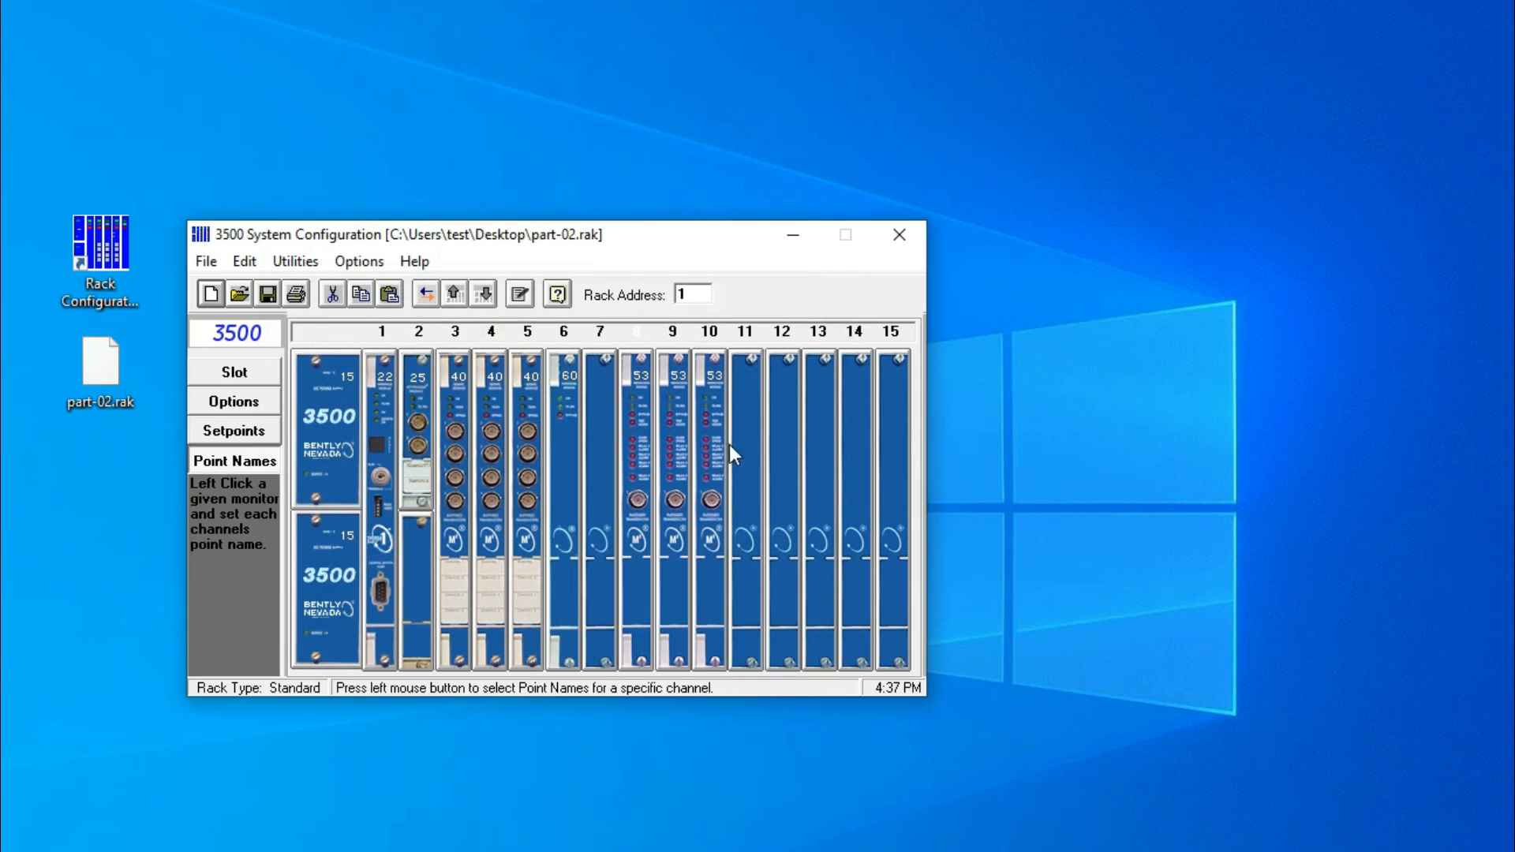
click(676, 419)
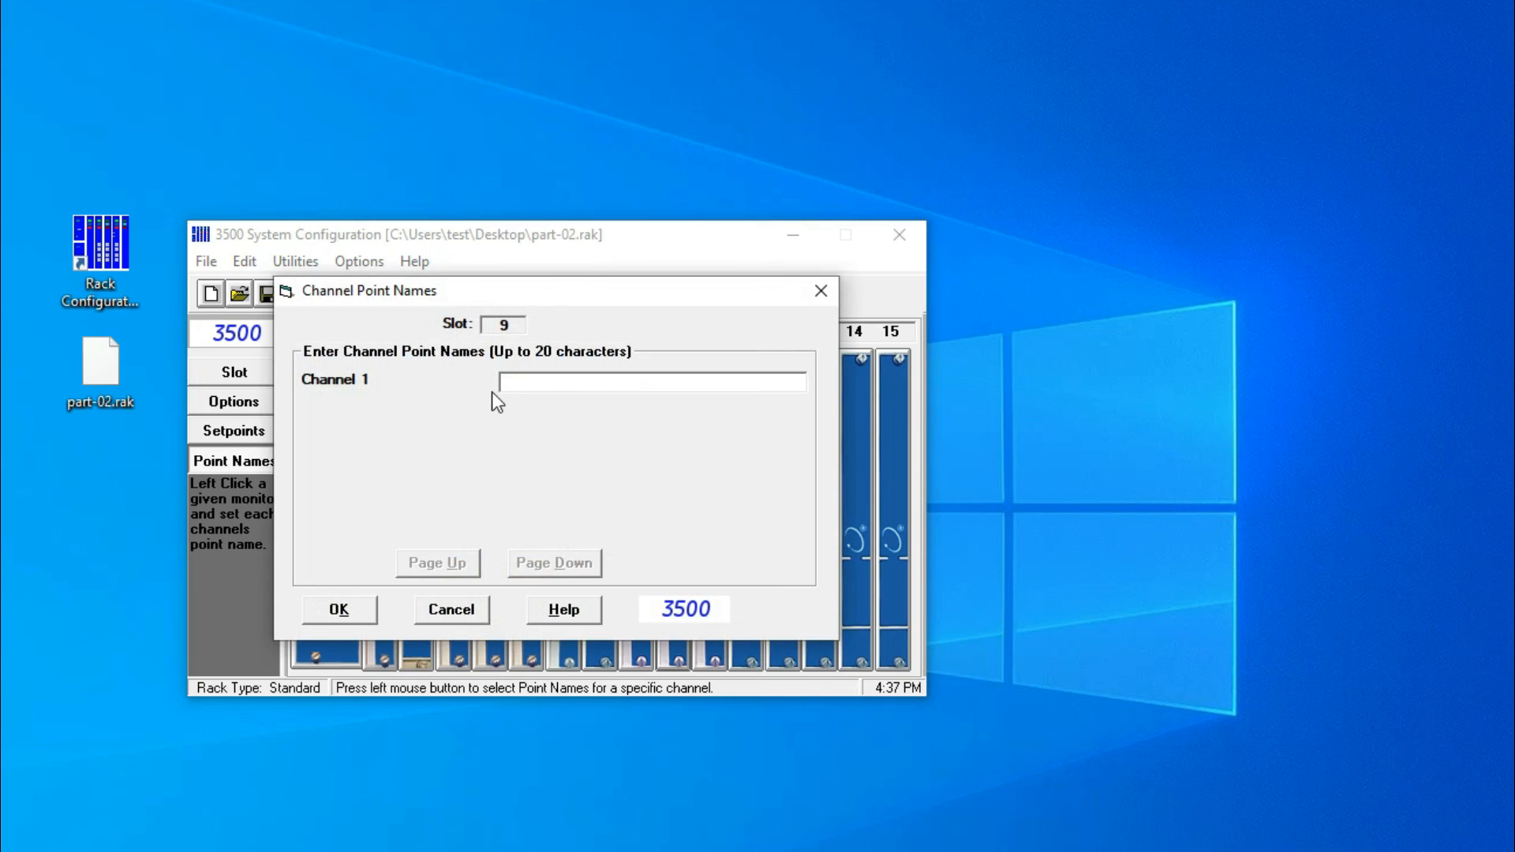
text(ZS2)
click(341, 609)
click(714, 402)
text(ZS3)
click(355, 609)
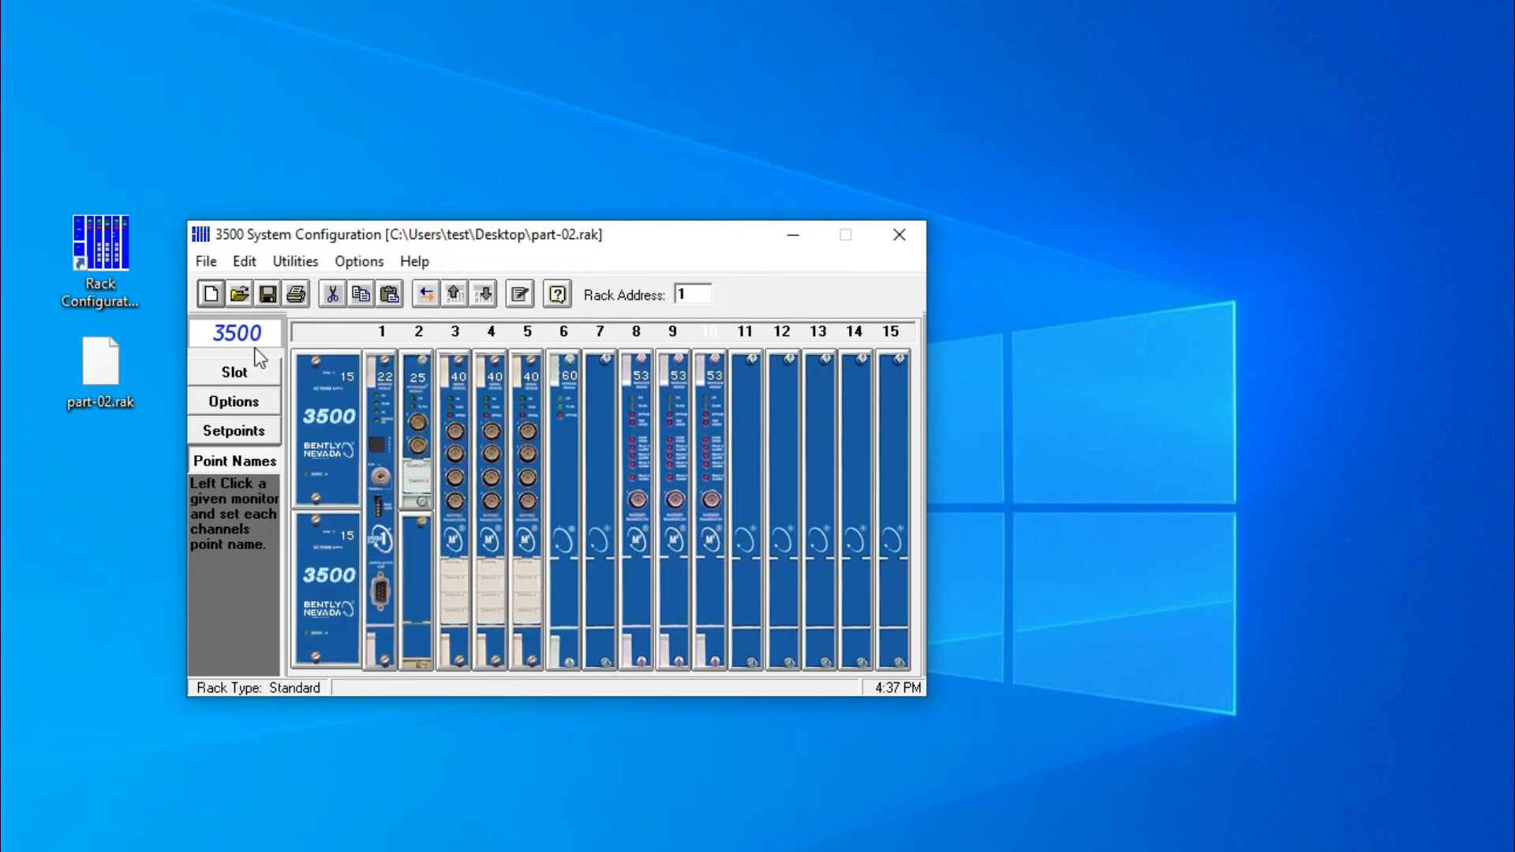
Step: Save the rack configuration as a new file named PART3 on the Desktop
click(208, 262)
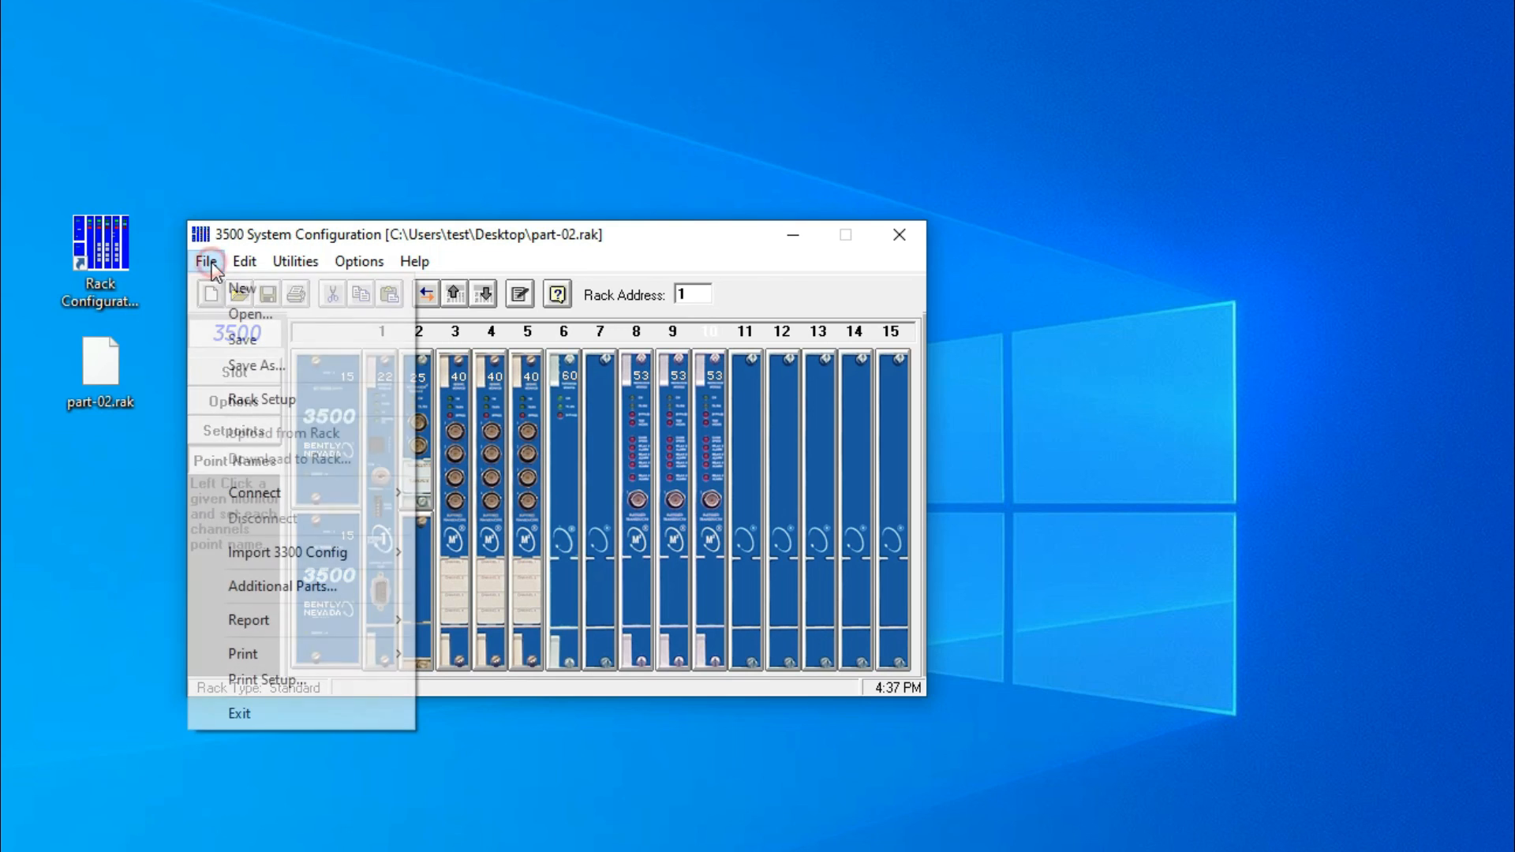
click(254, 365)
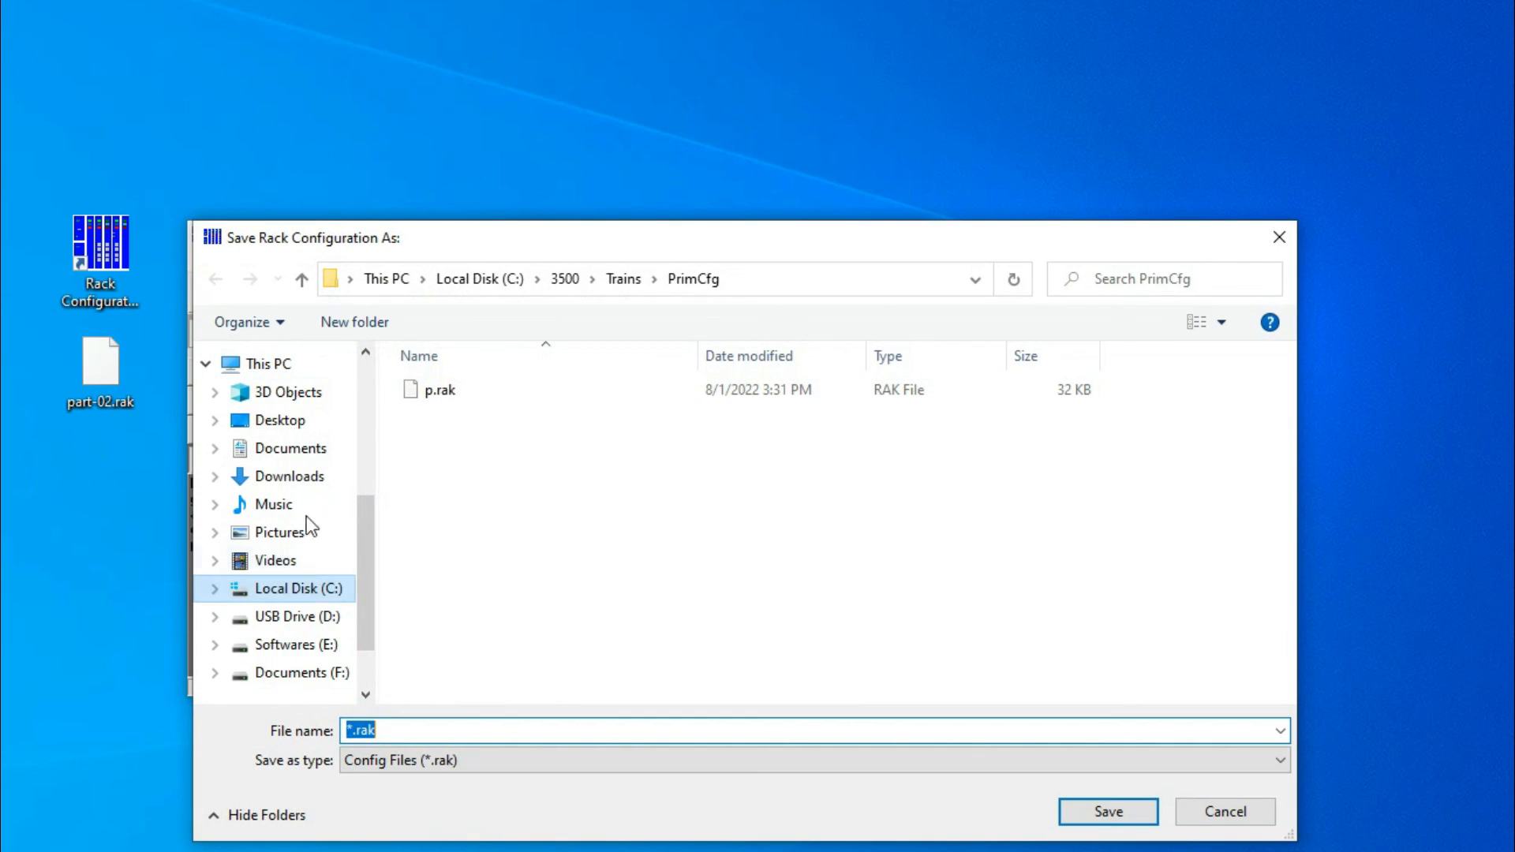
click(292, 423)
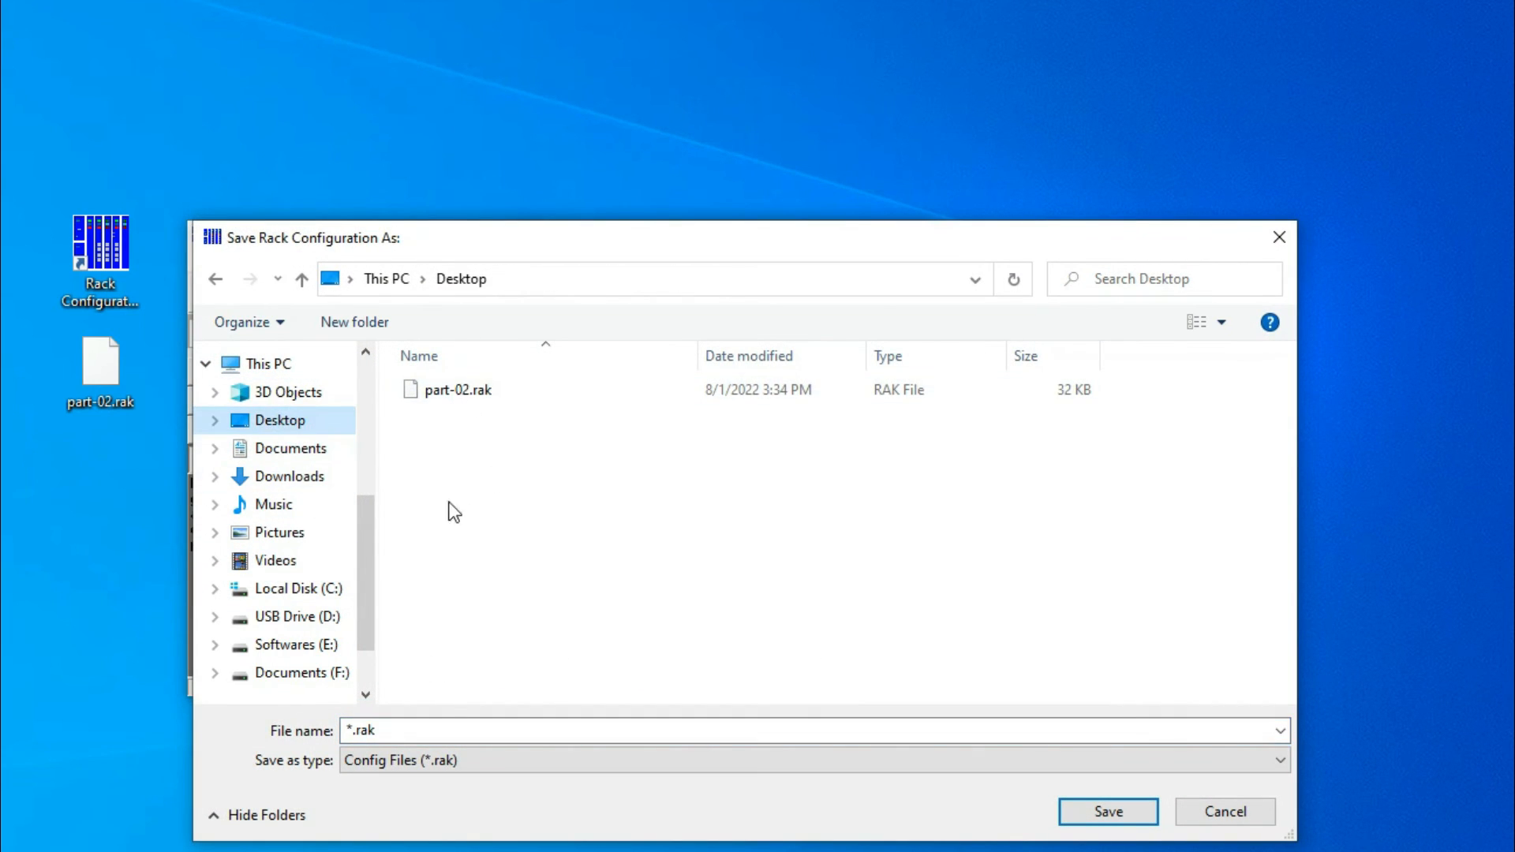
double_click(401, 729)
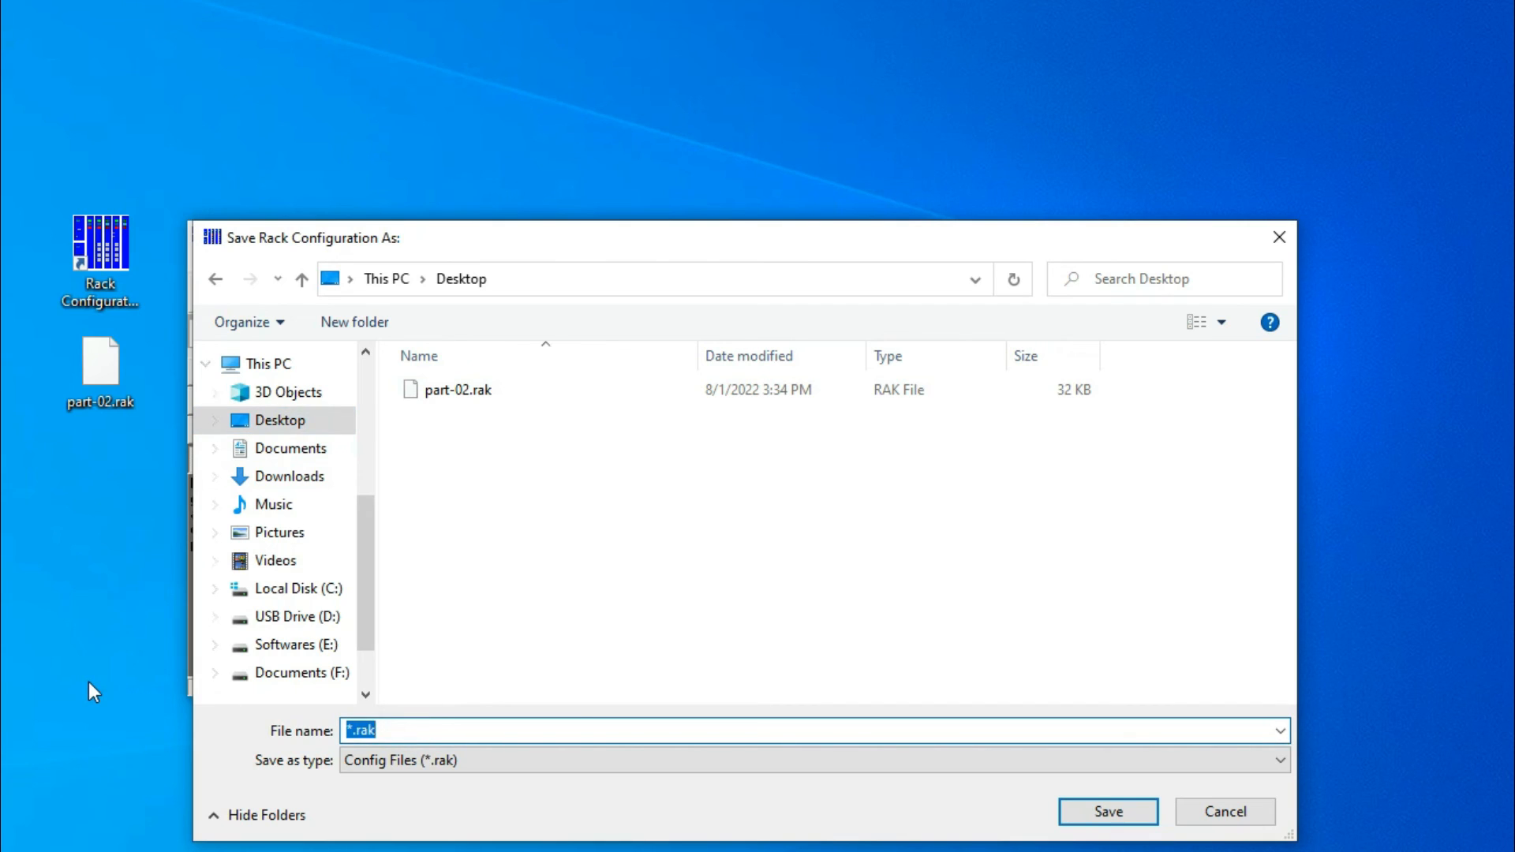
text(PART)
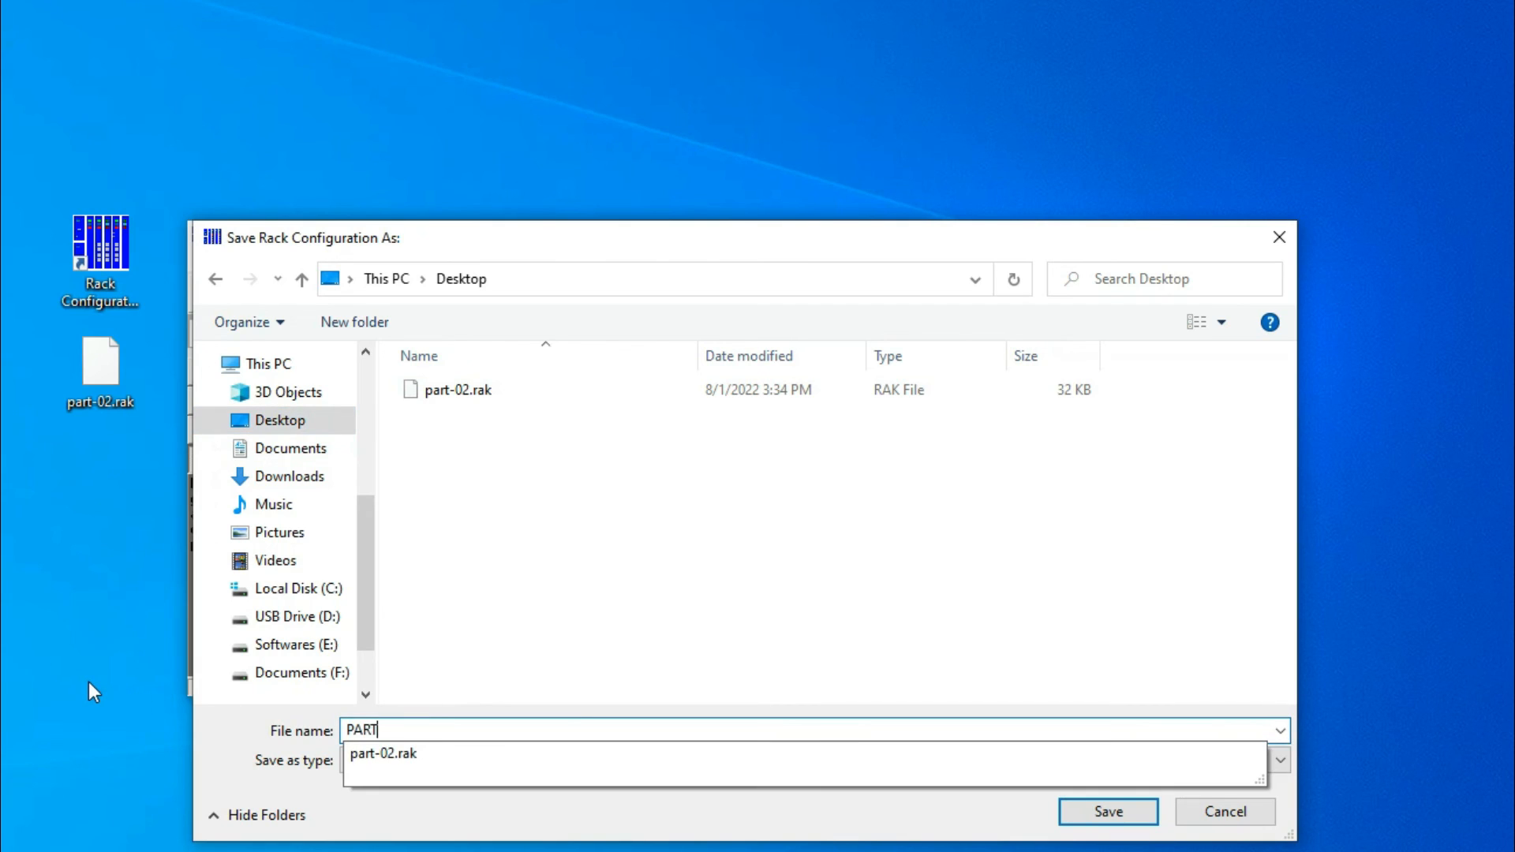
text(3)
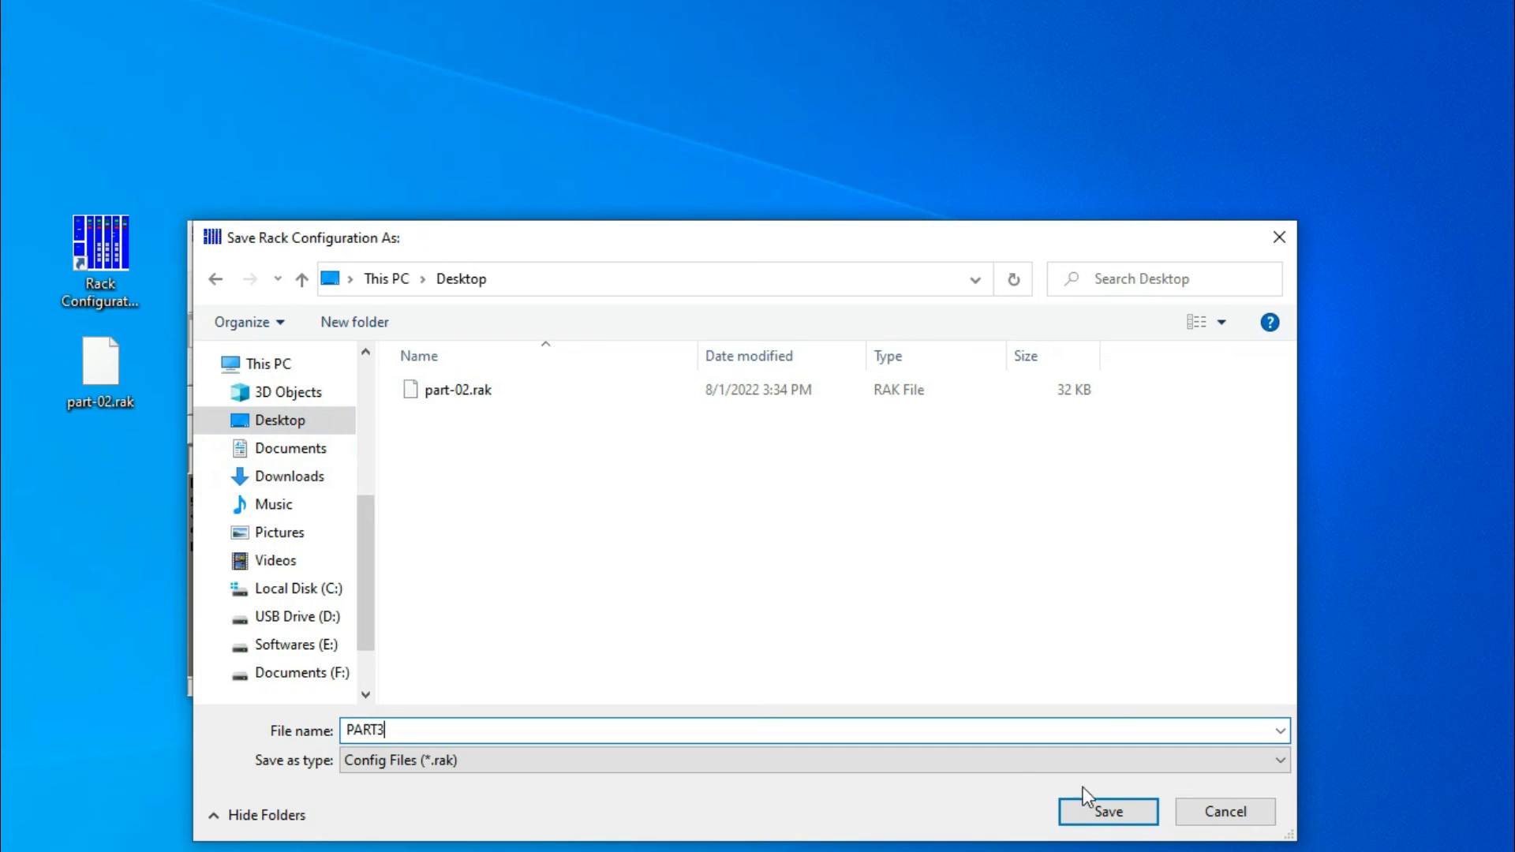
click(1108, 811)
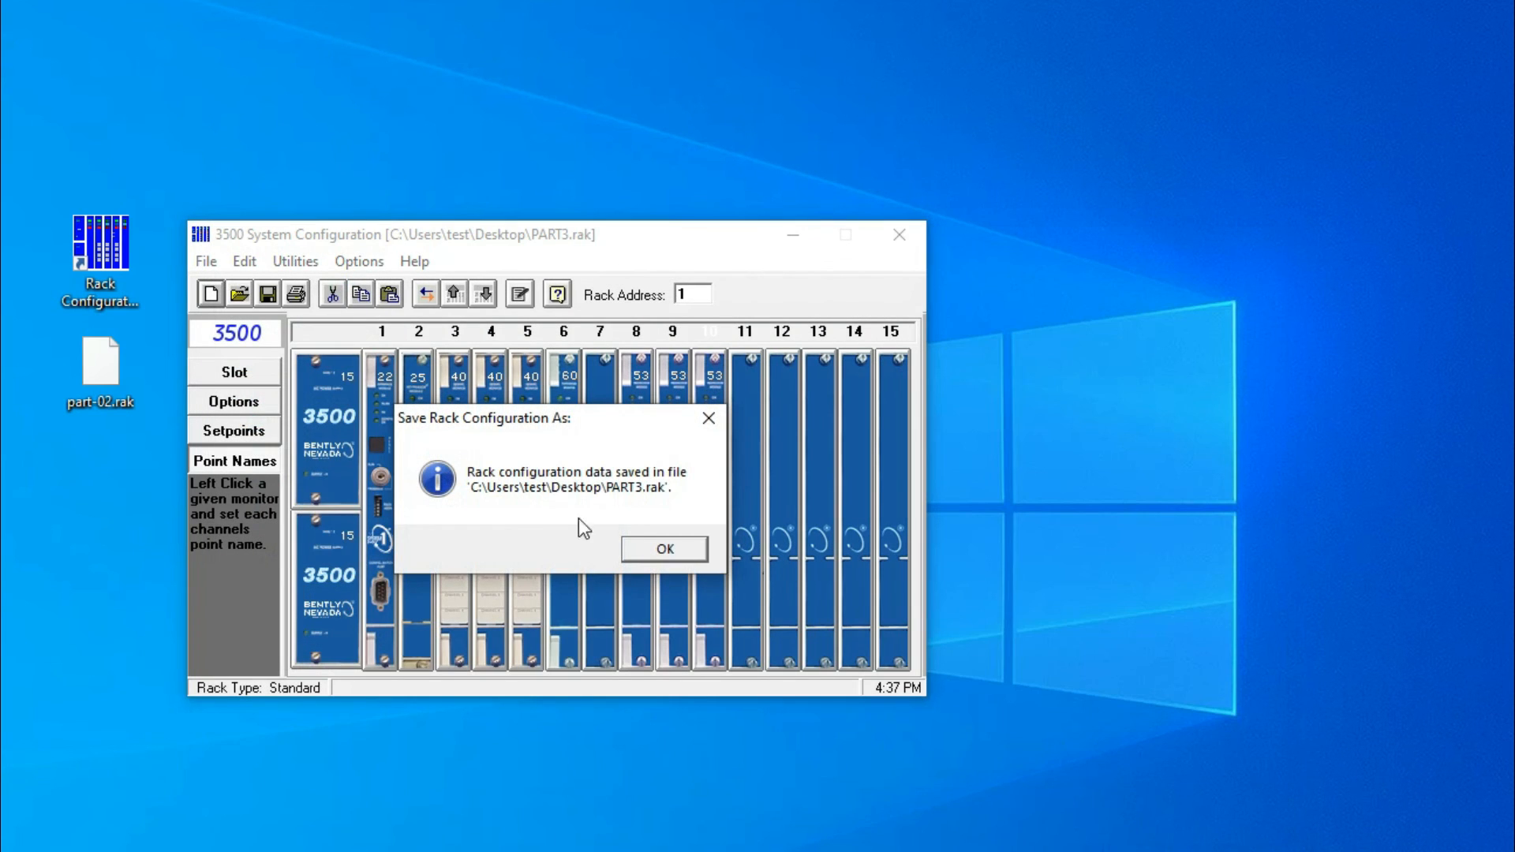
click(665, 550)
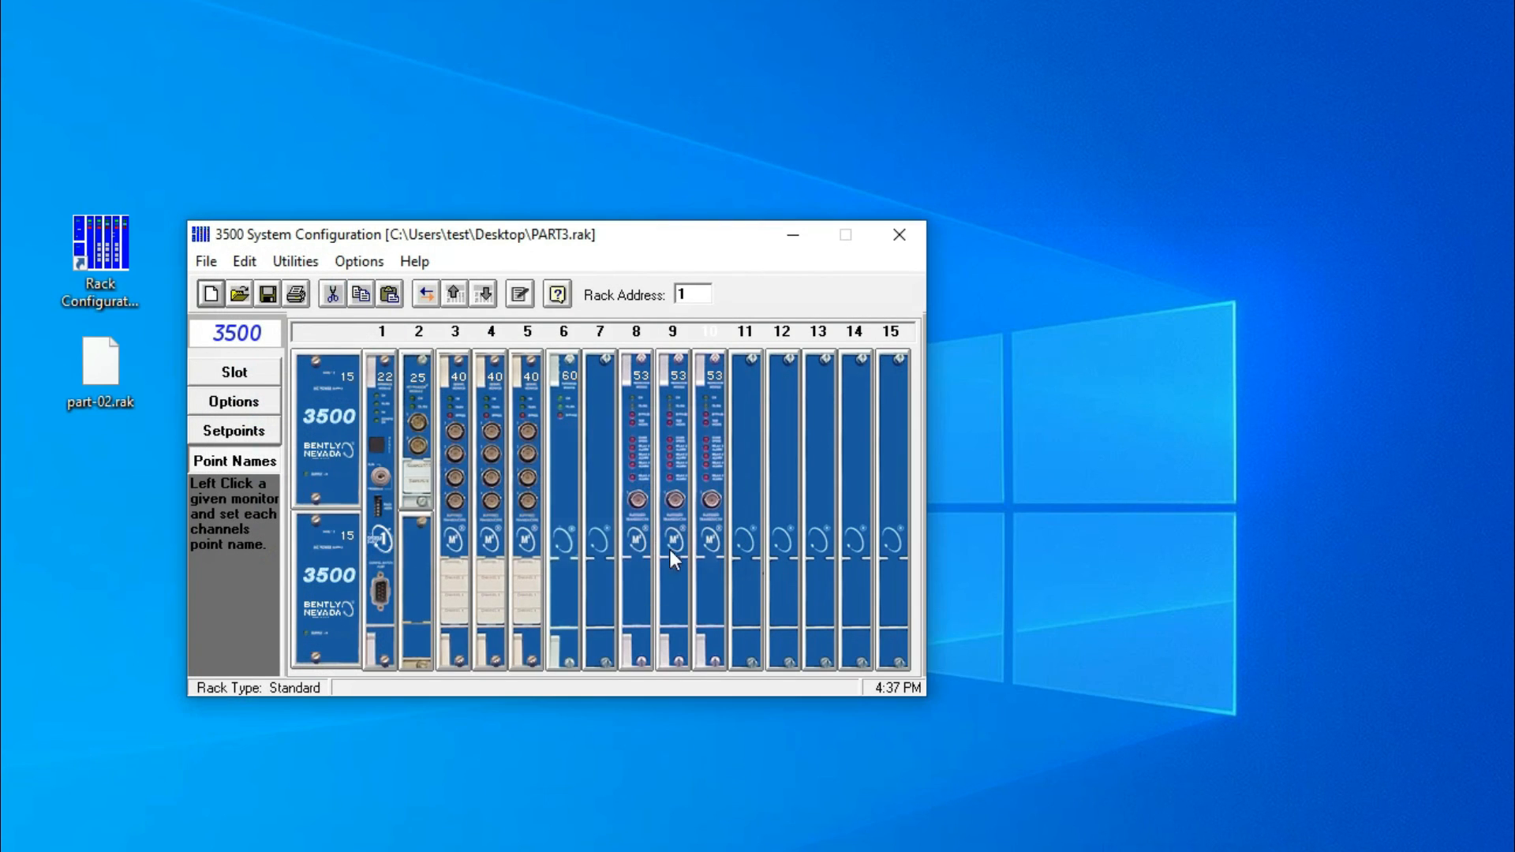
Step: Exit the rack configuration software, saving the configuration to its file before closing
click(899, 245)
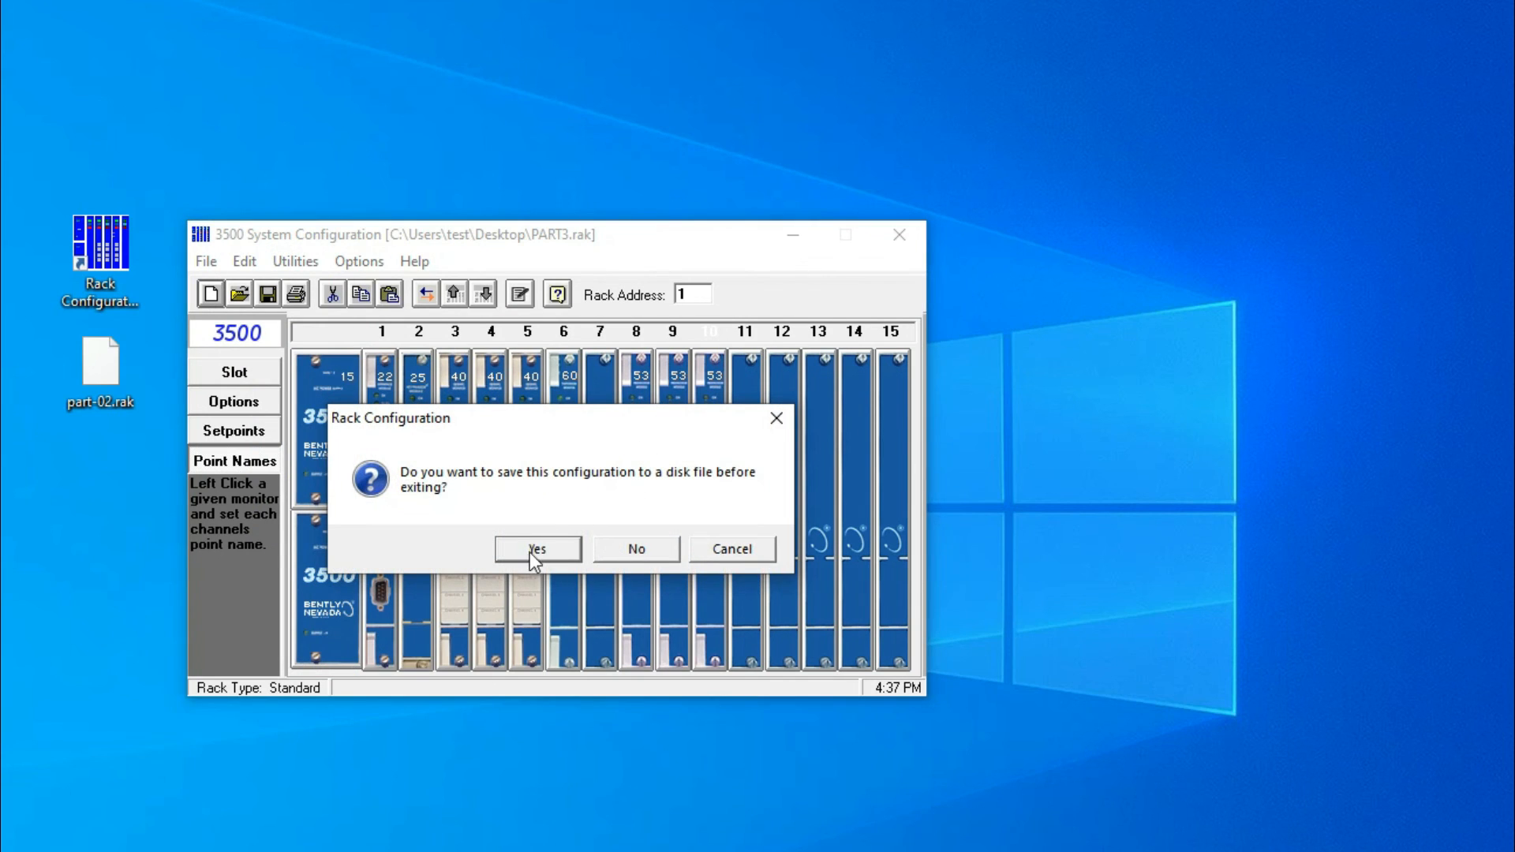
click(528, 549)
click(654, 549)
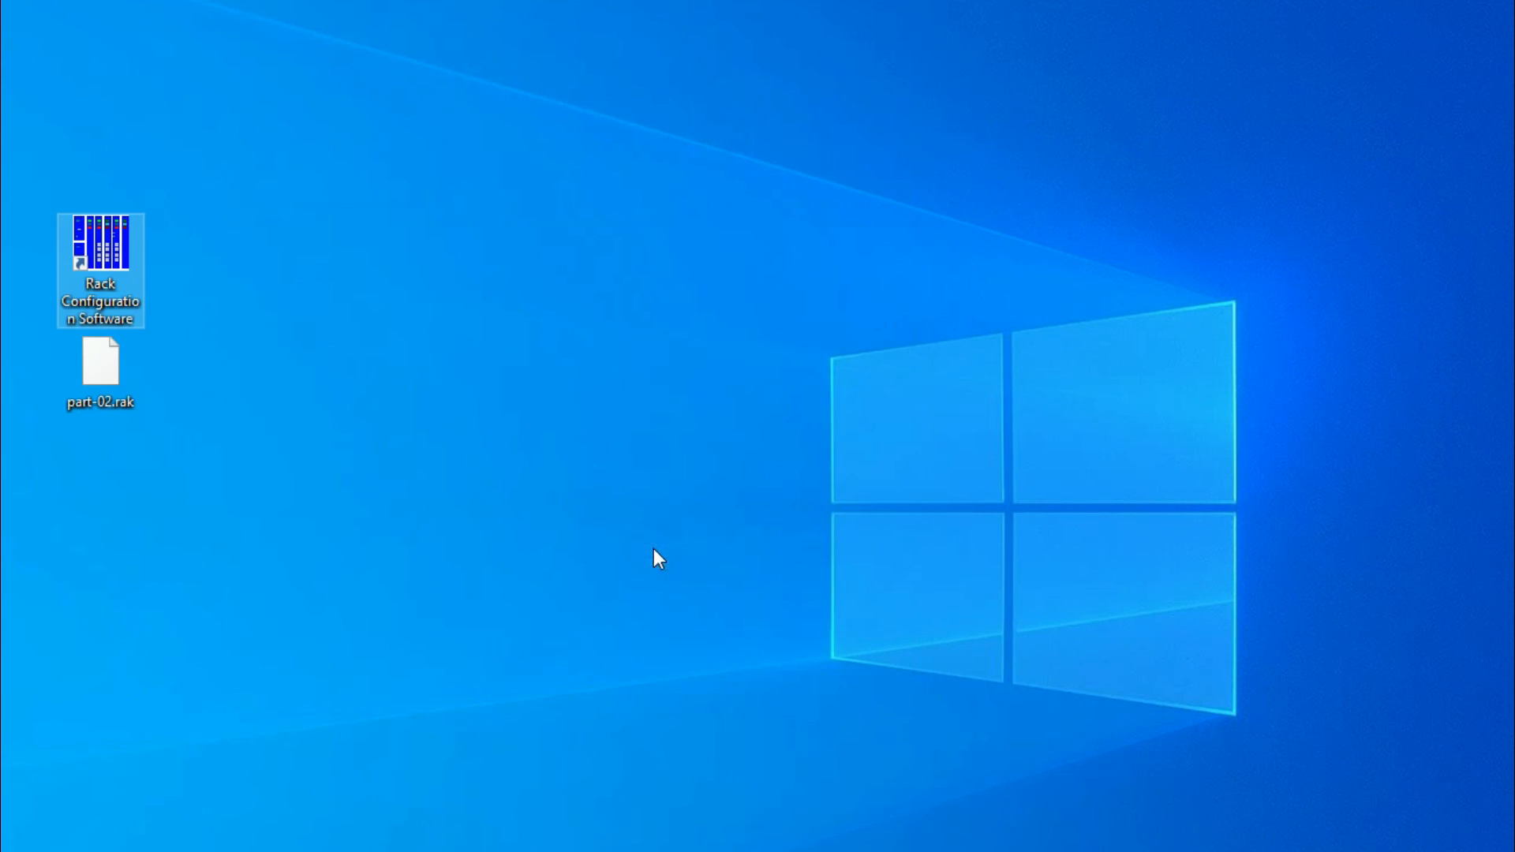